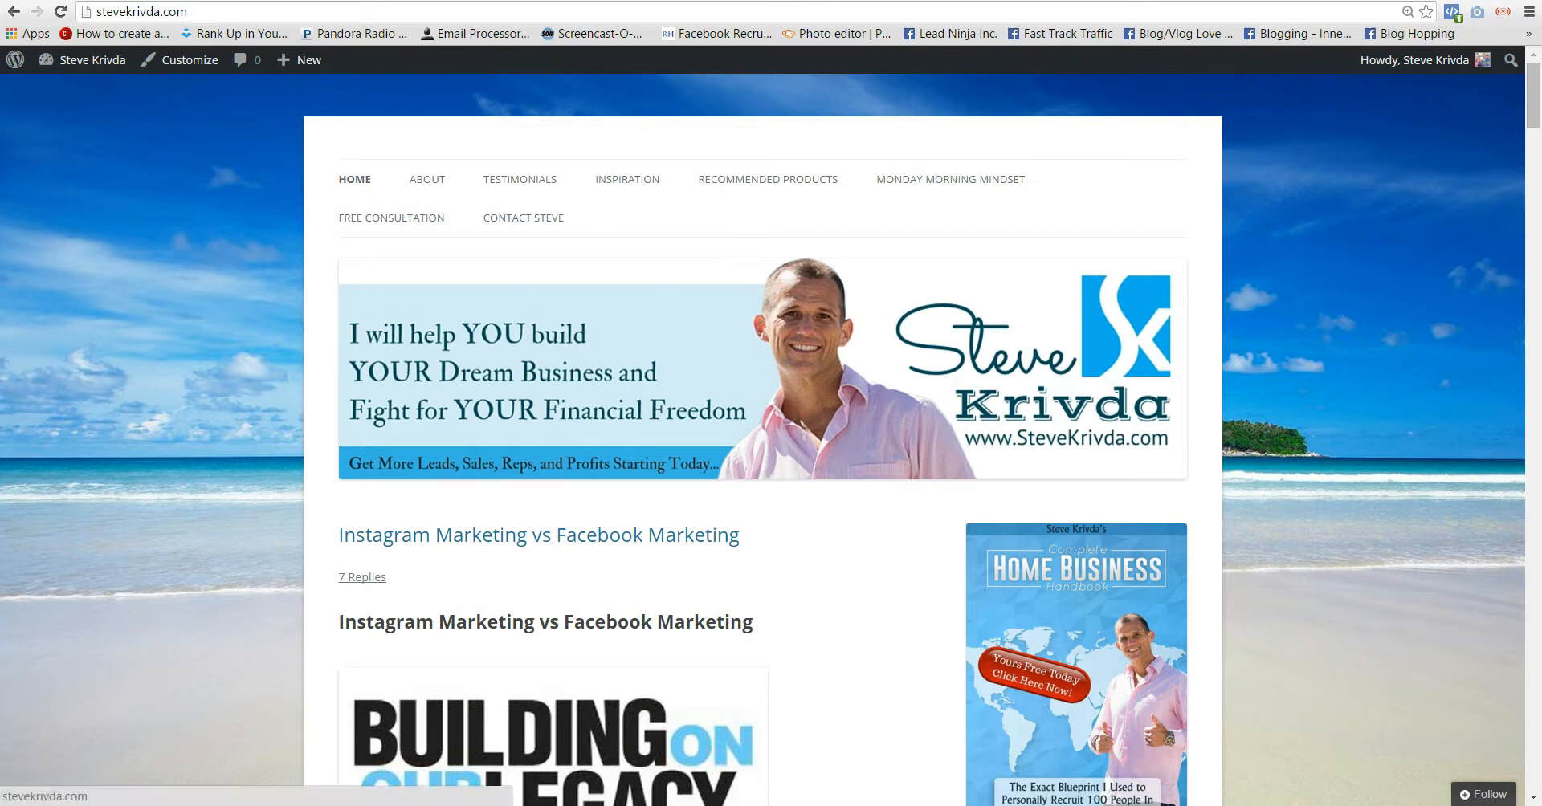
Switch to Canva, return to its home page and look through the existing designs
{"action": "key", "text": "ctrl+Tab"}
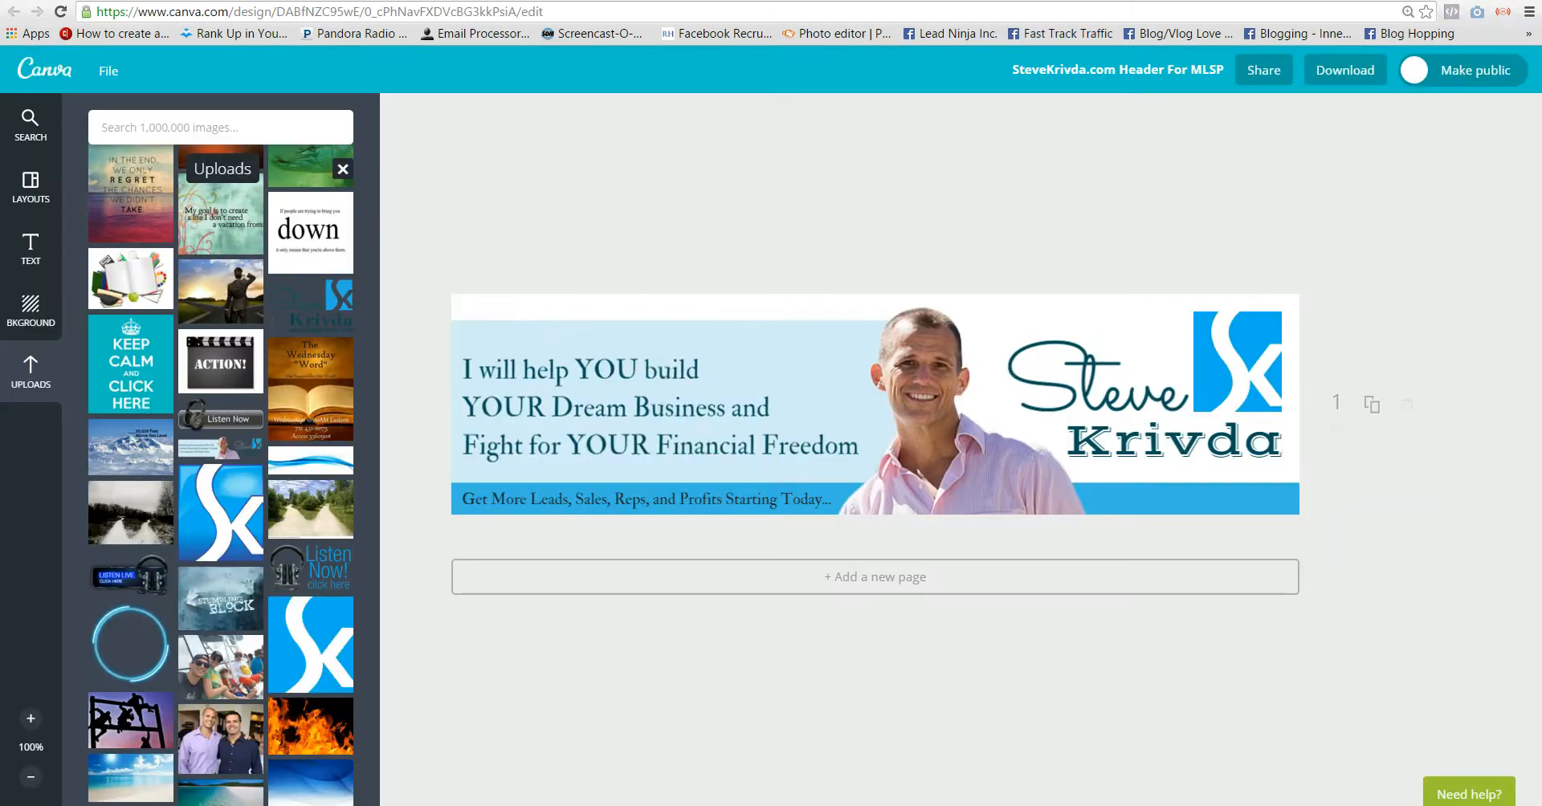
{"action": "key", "text": "alt+Left"}
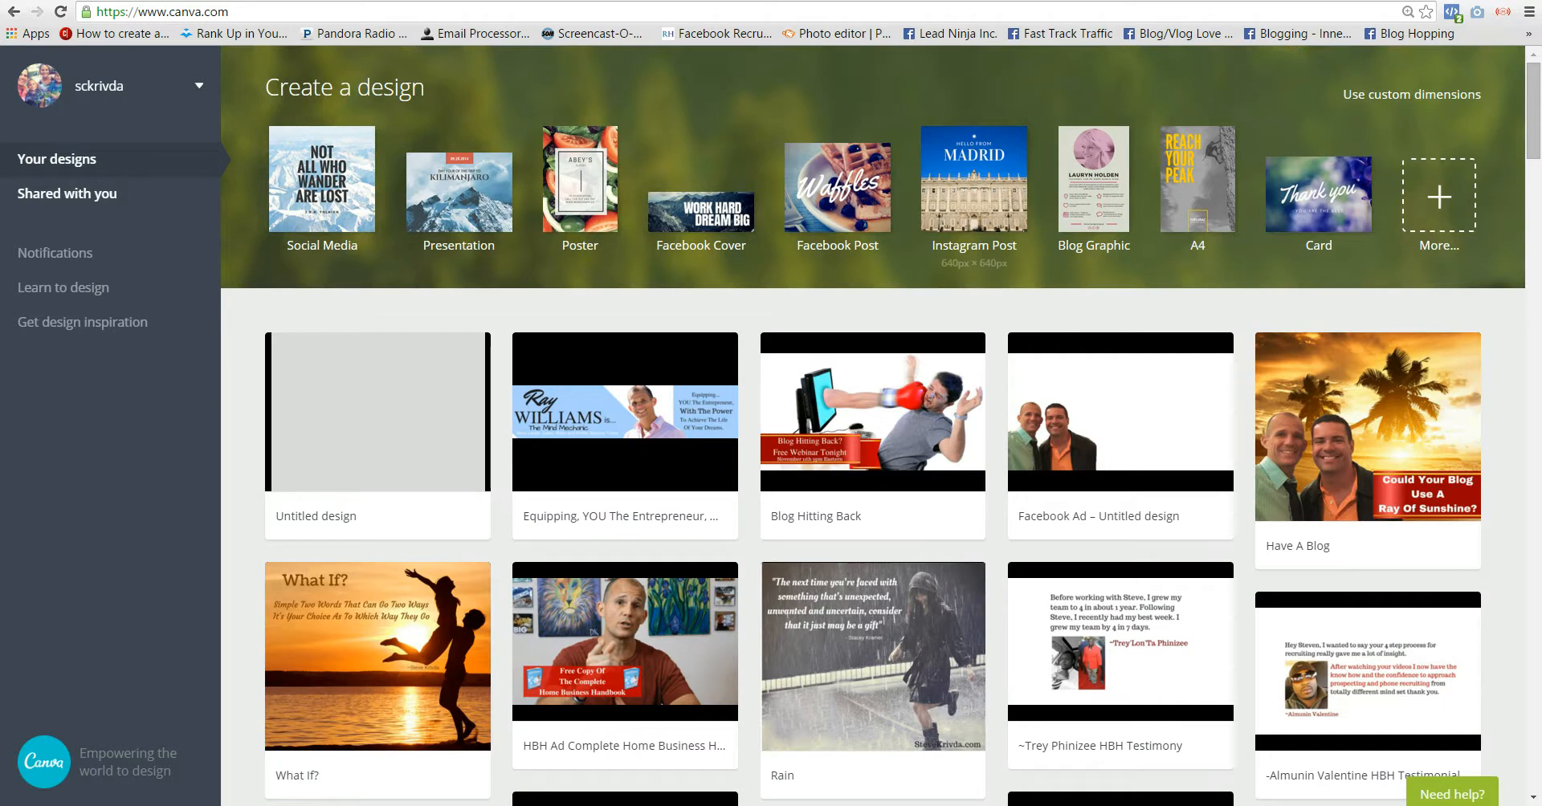
{"action": "scroll", "coordinate": [873, 402], "scroll_direction": "down", "scroll_amount": 6}
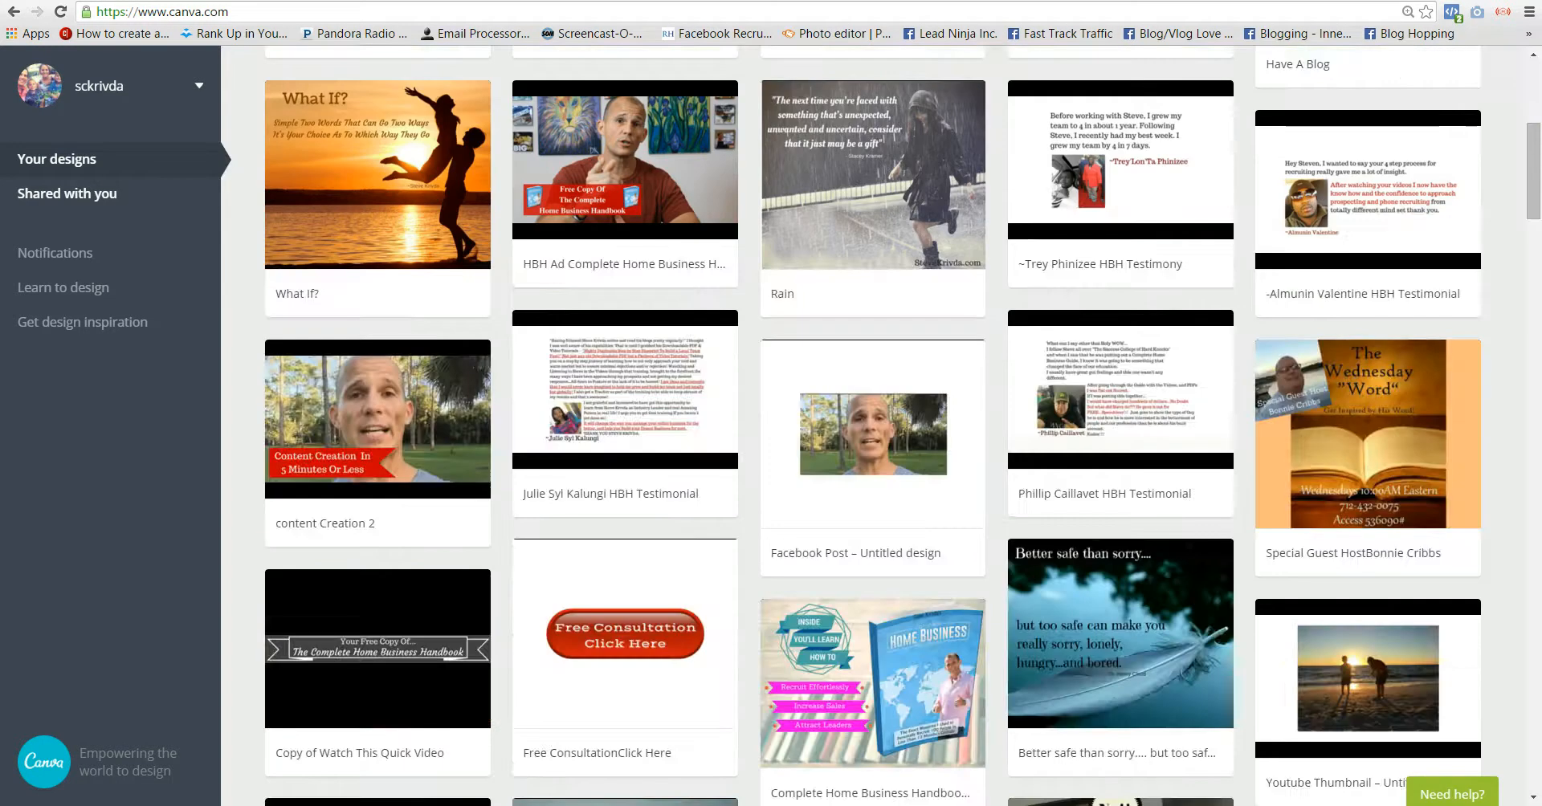
{"action": "scroll", "coordinate": [642, 562], "scroll_direction": "down", "scroll_amount": 10}
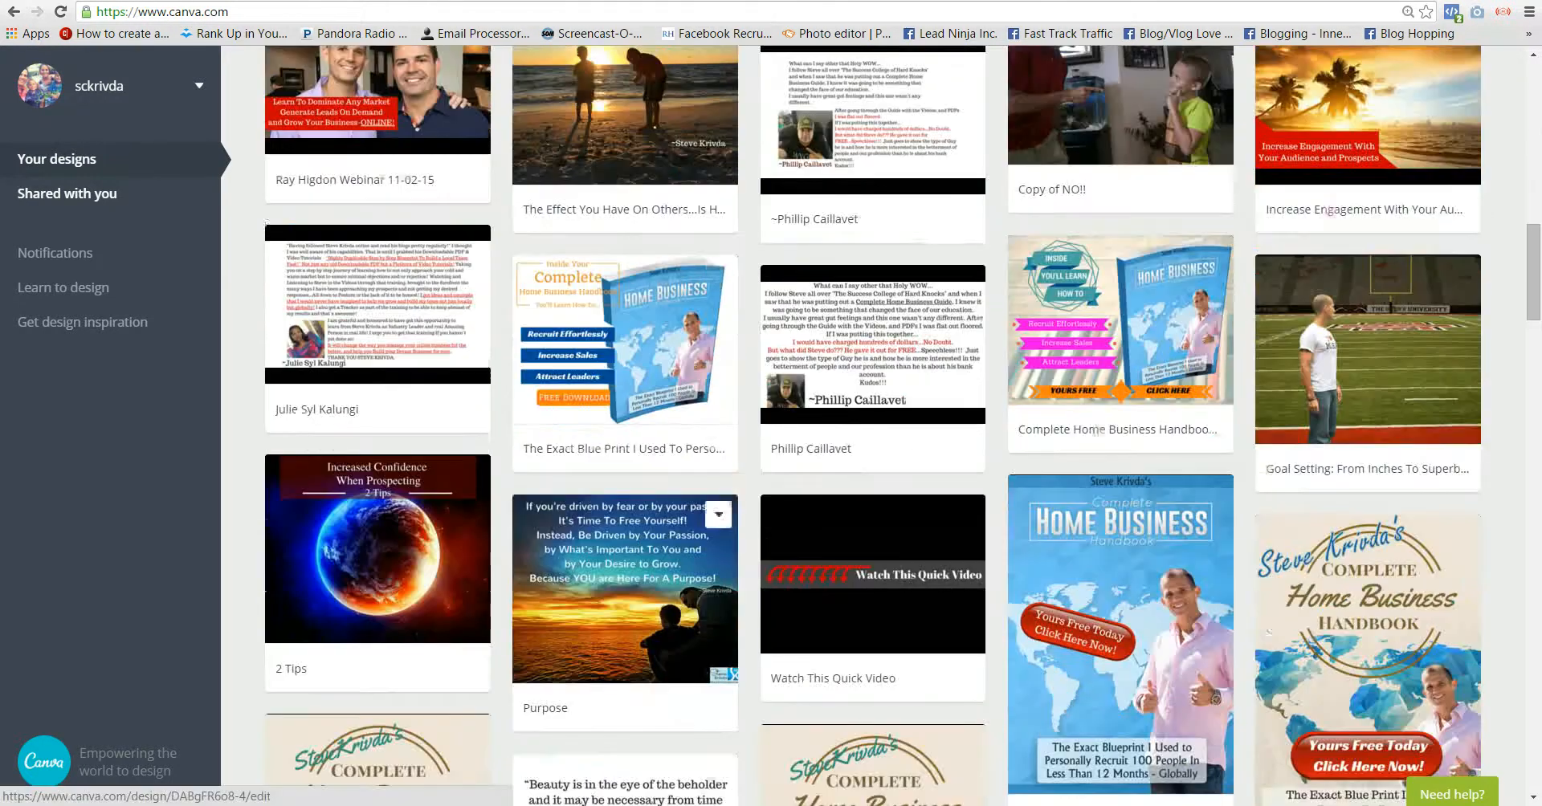
{"action": "scroll", "coordinate": [626, 514], "scroll_direction": "up", "scroll_amount": 15}
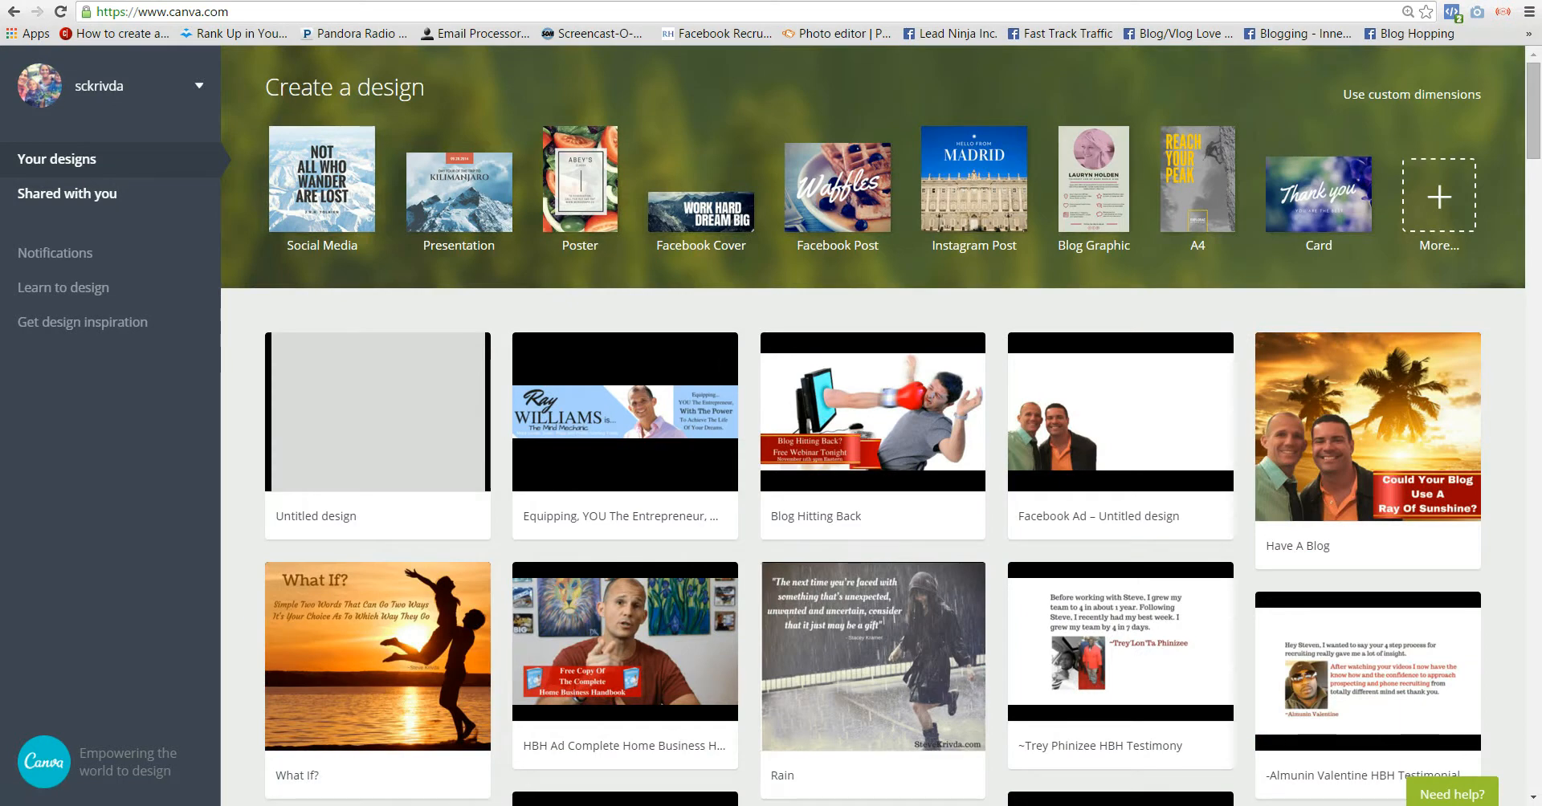
Switch to the WordPress customizer, exit it, reopen the header image settings and check the theme's recommended header size
{"action": "key", "text": "ctrl+shift+Tab"}
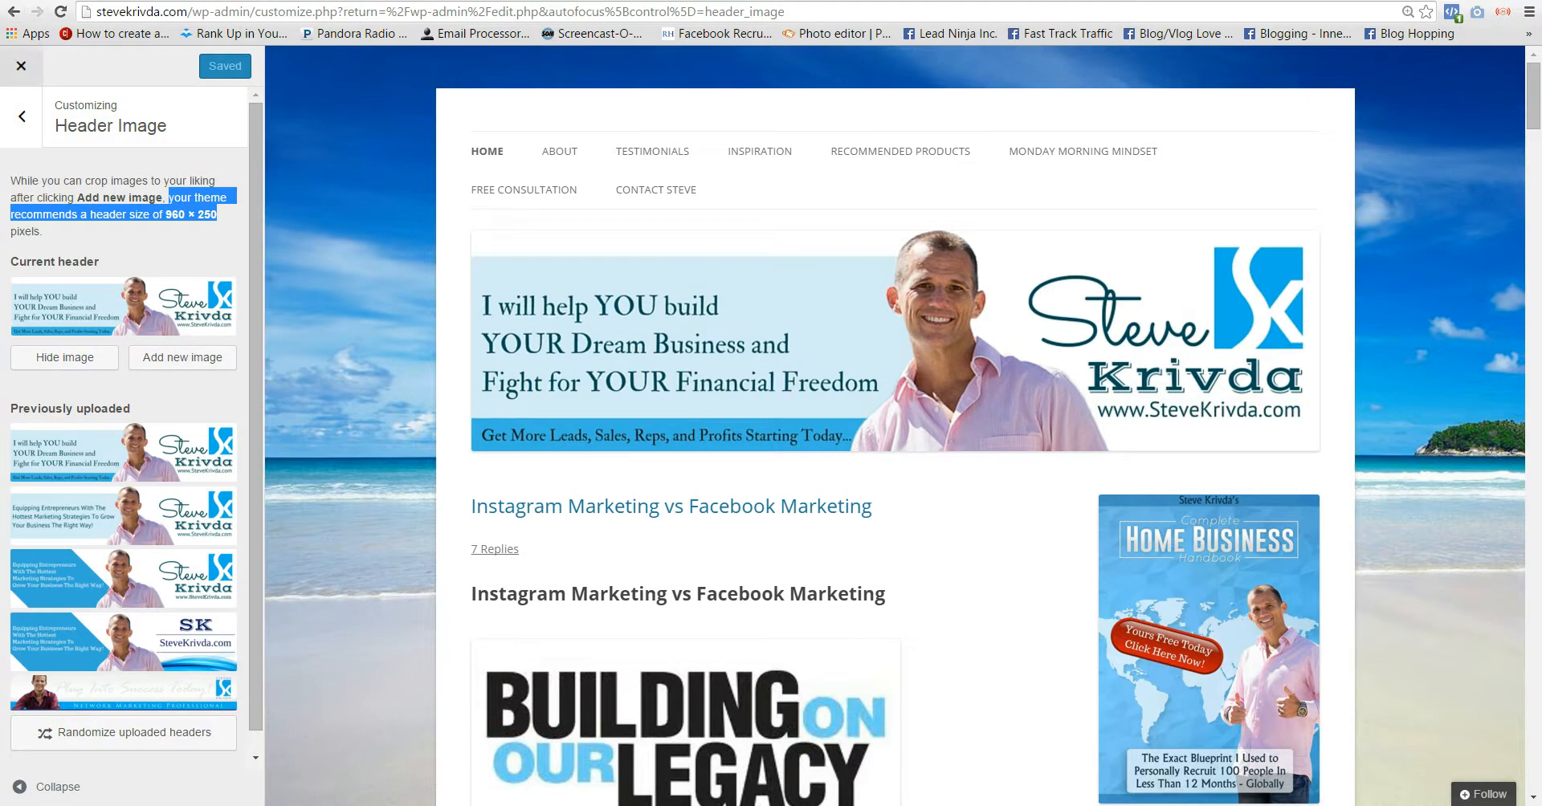
{"action": "left_click", "coordinate": [21, 66]}
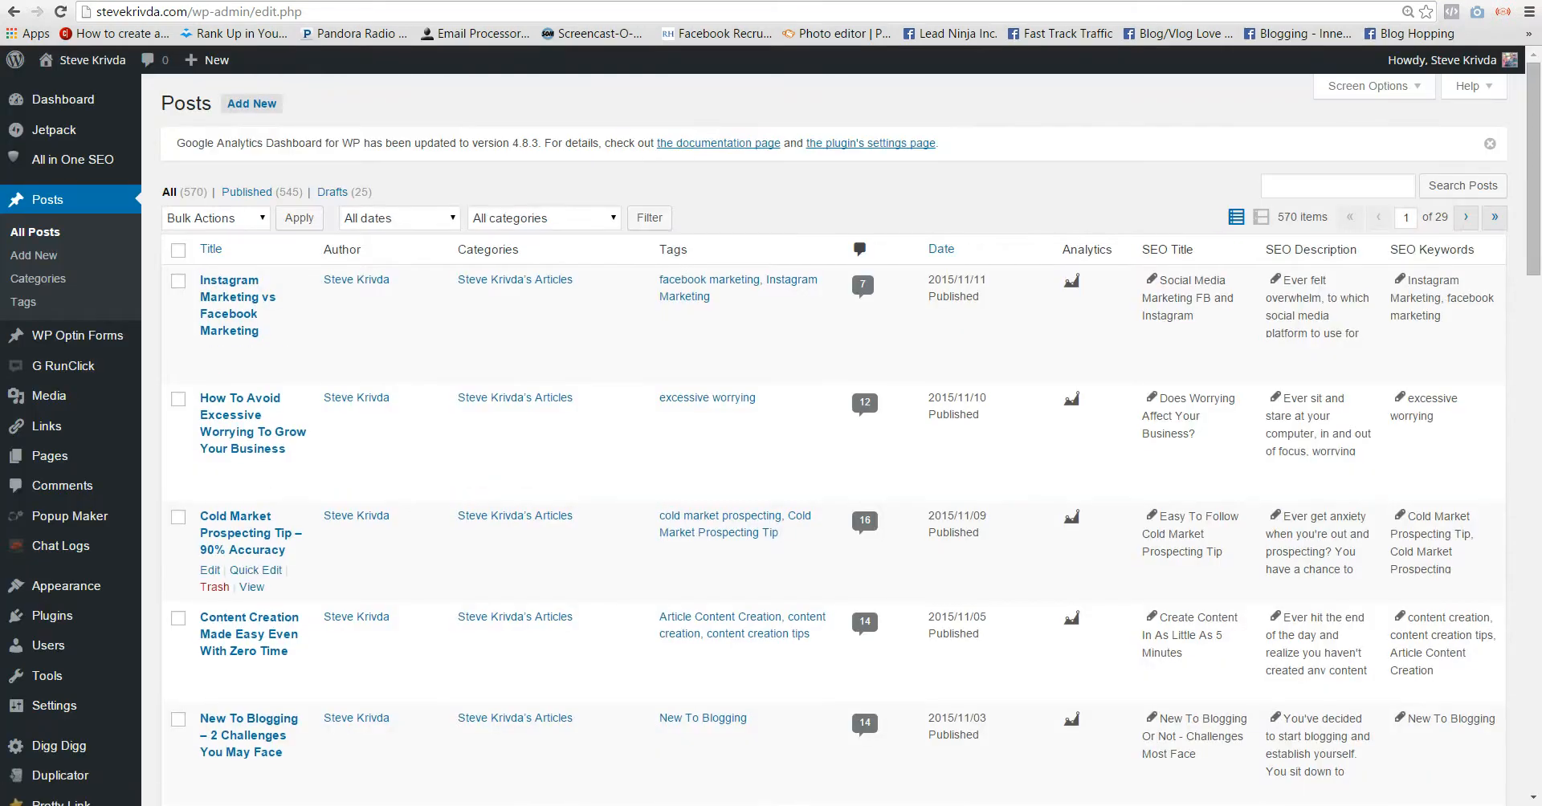
{"action": "mouse_move", "coordinate": [64, 586]}
{"action": "left_click", "coordinate": [172, 682]}
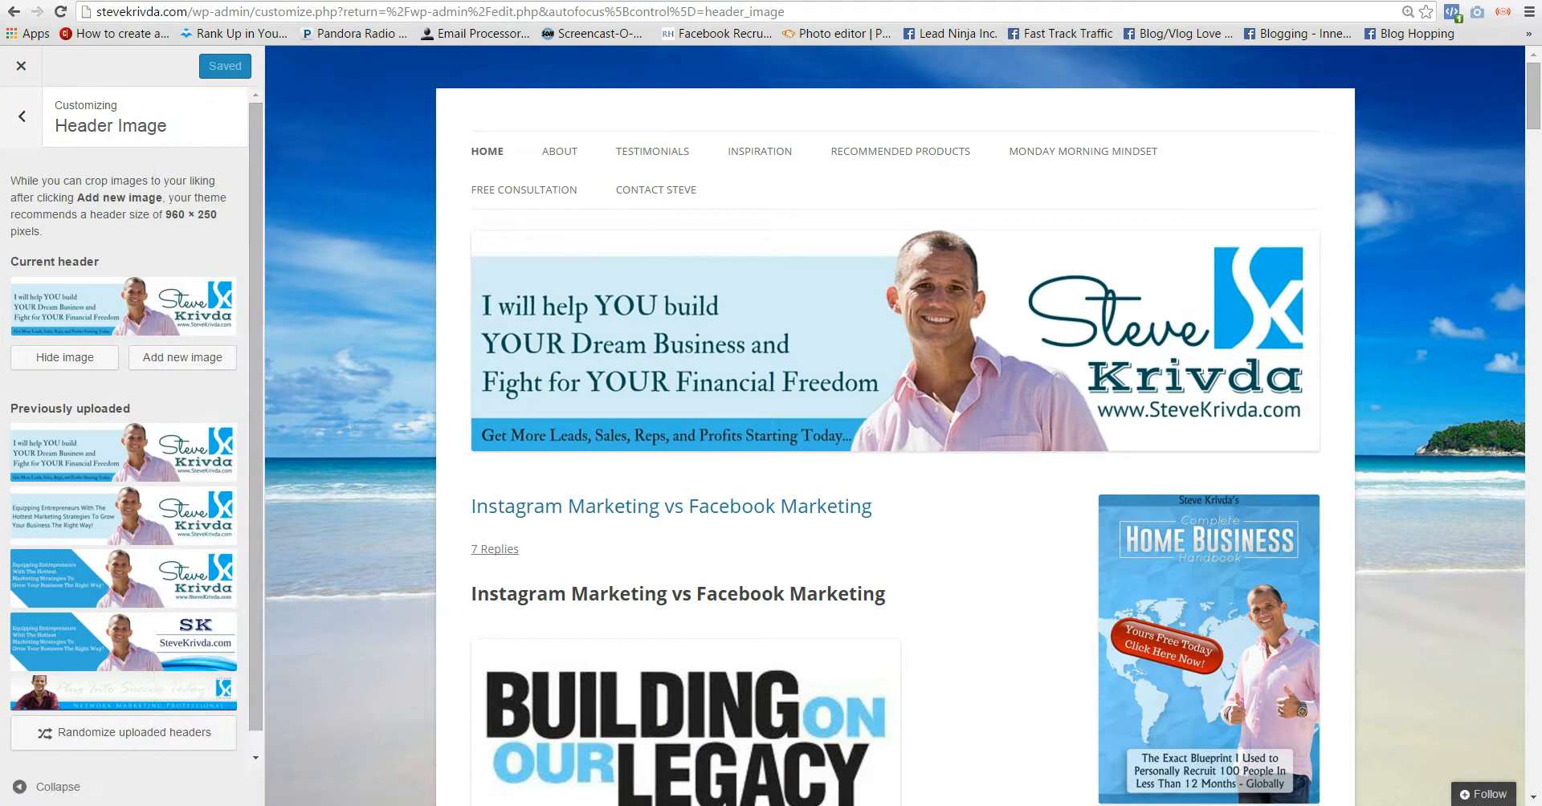
{"action": "left_click_drag", "start_coordinate": [85, 197], "coordinate": [217, 214]}
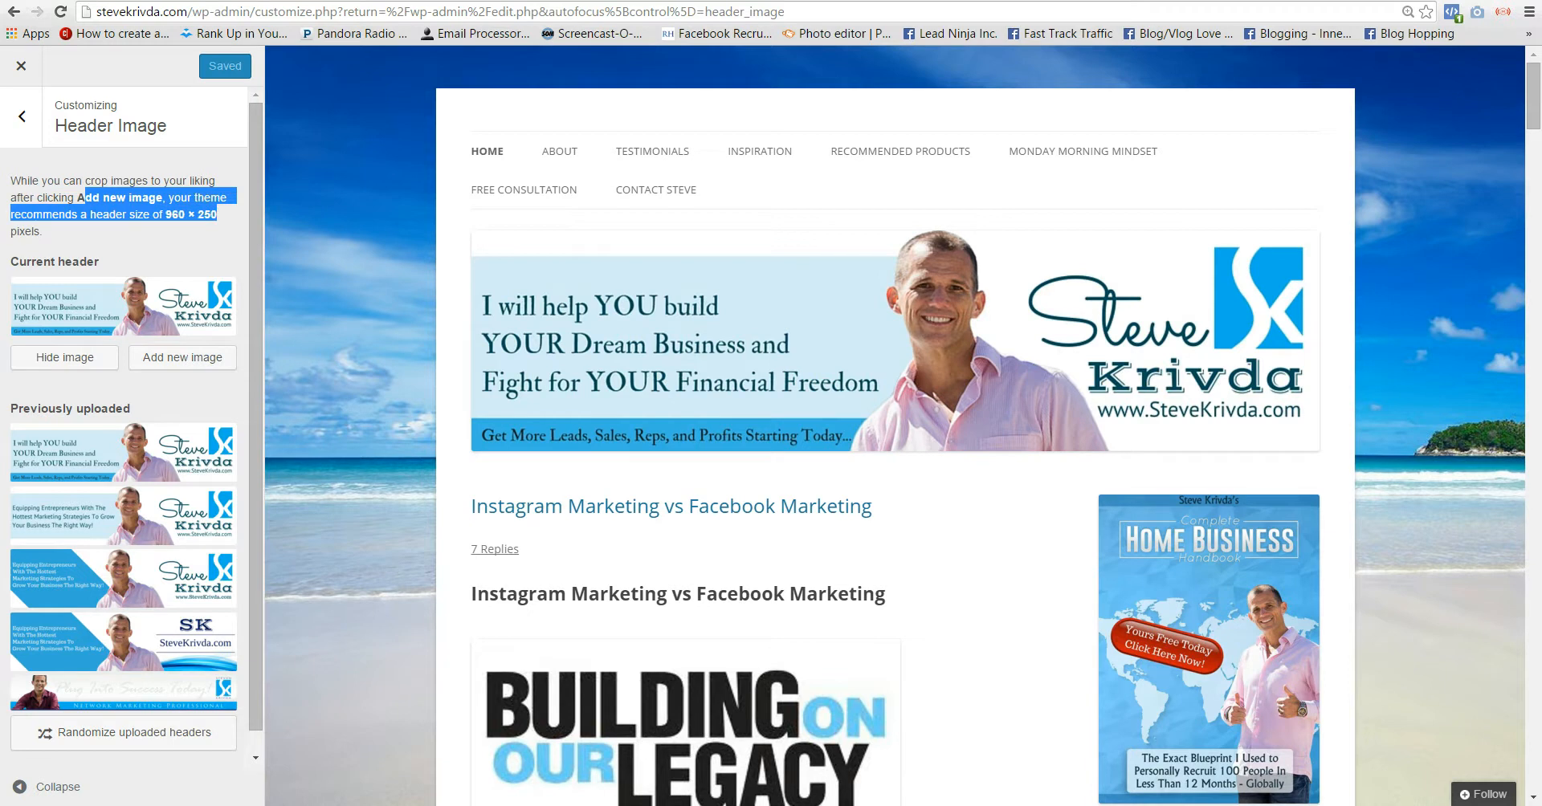
{"action": "left_click", "coordinate": [217, 223]}
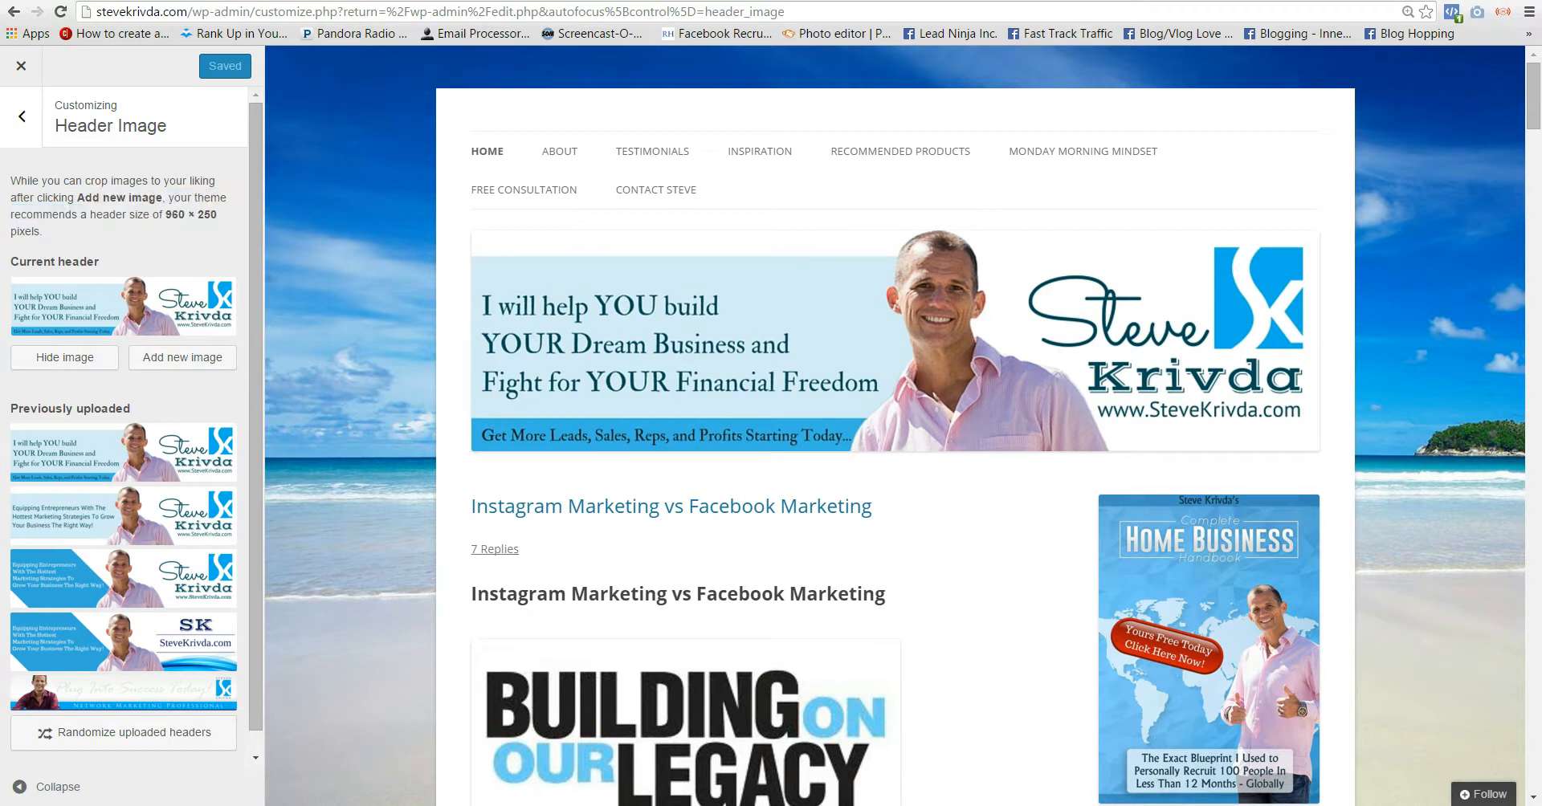
Switch to Canva and create a new design with custom dimensions of 960 × 250 px
{"action": "key", "text": "ctrl+Tab"}
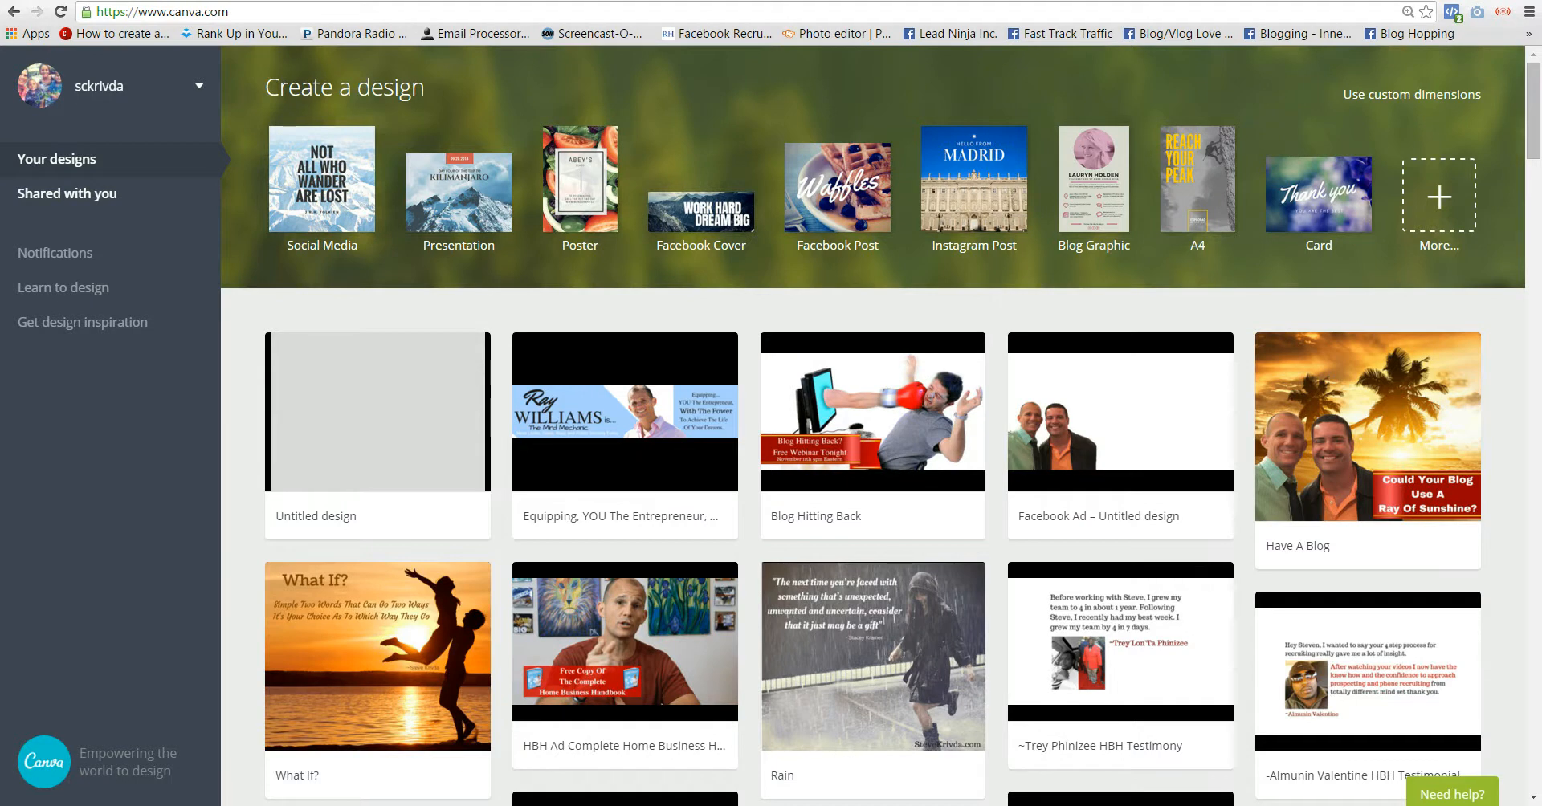
{"action": "left_click_drag", "start_coordinate": [166, 11], "coordinate": [229, 12]}
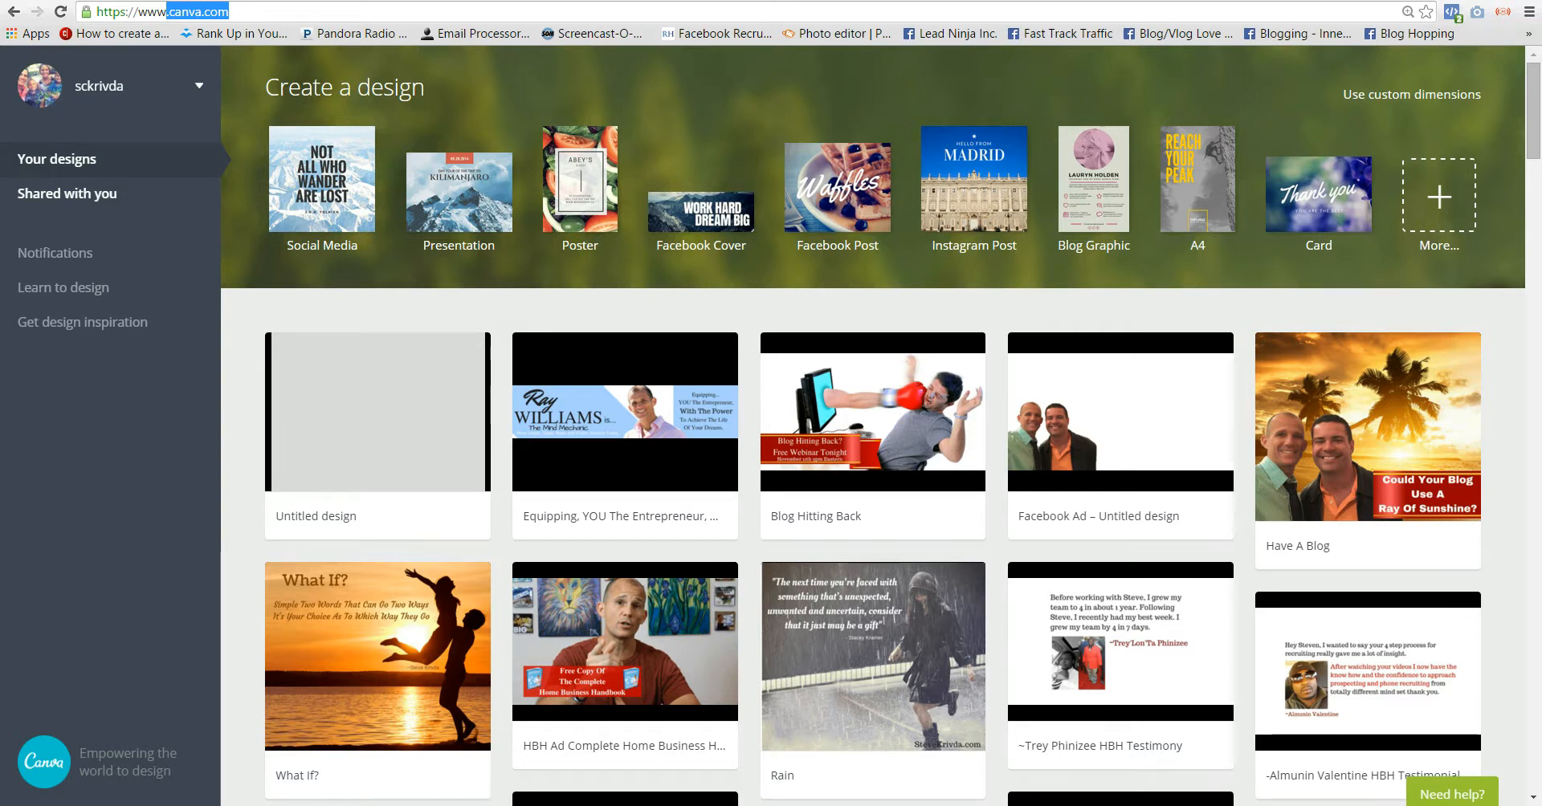
{"action": "left_click", "coordinate": [1412, 94]}
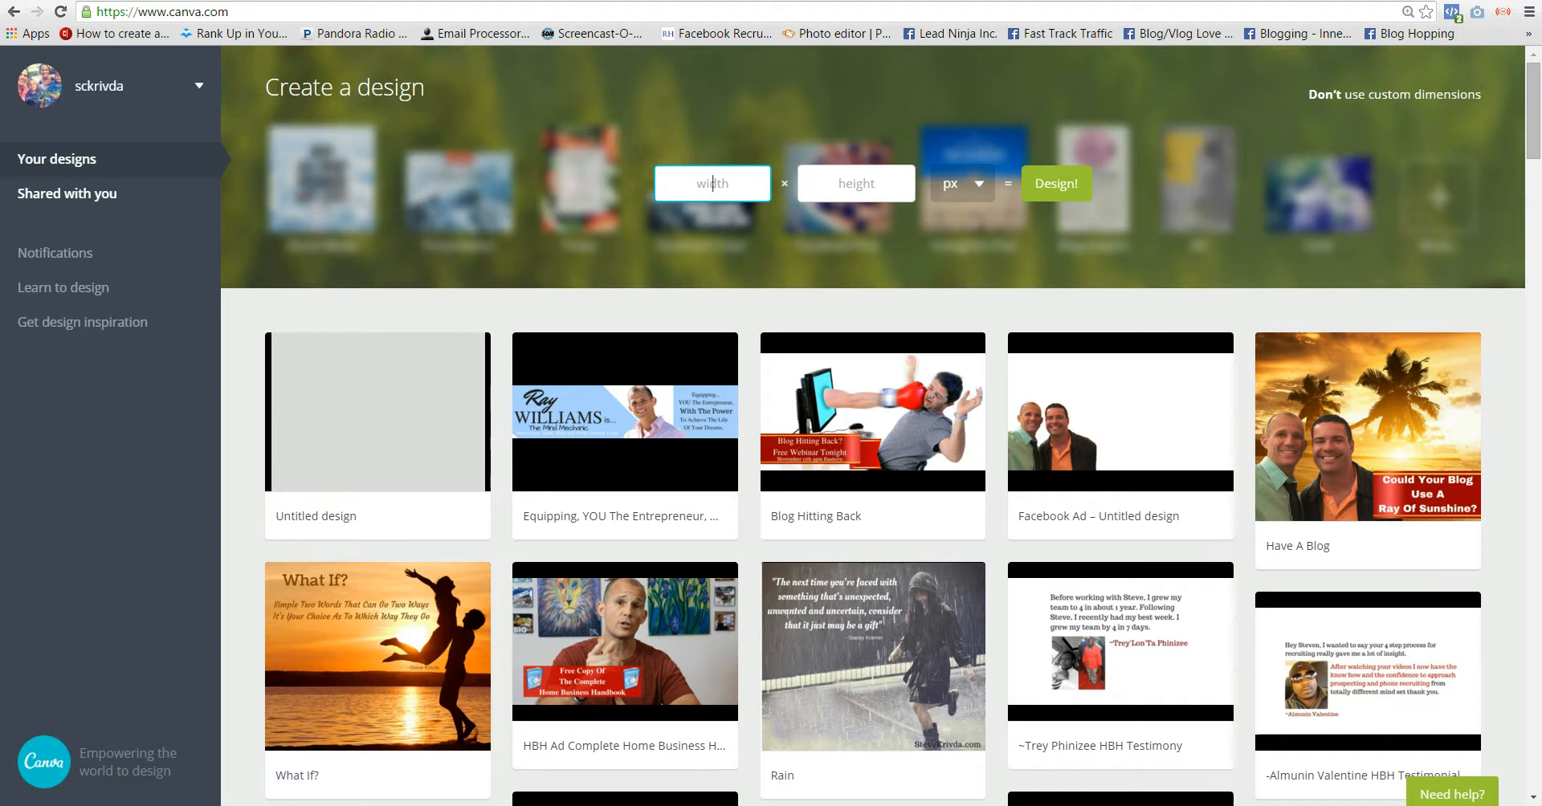
{"action": "type", "text": "960"}
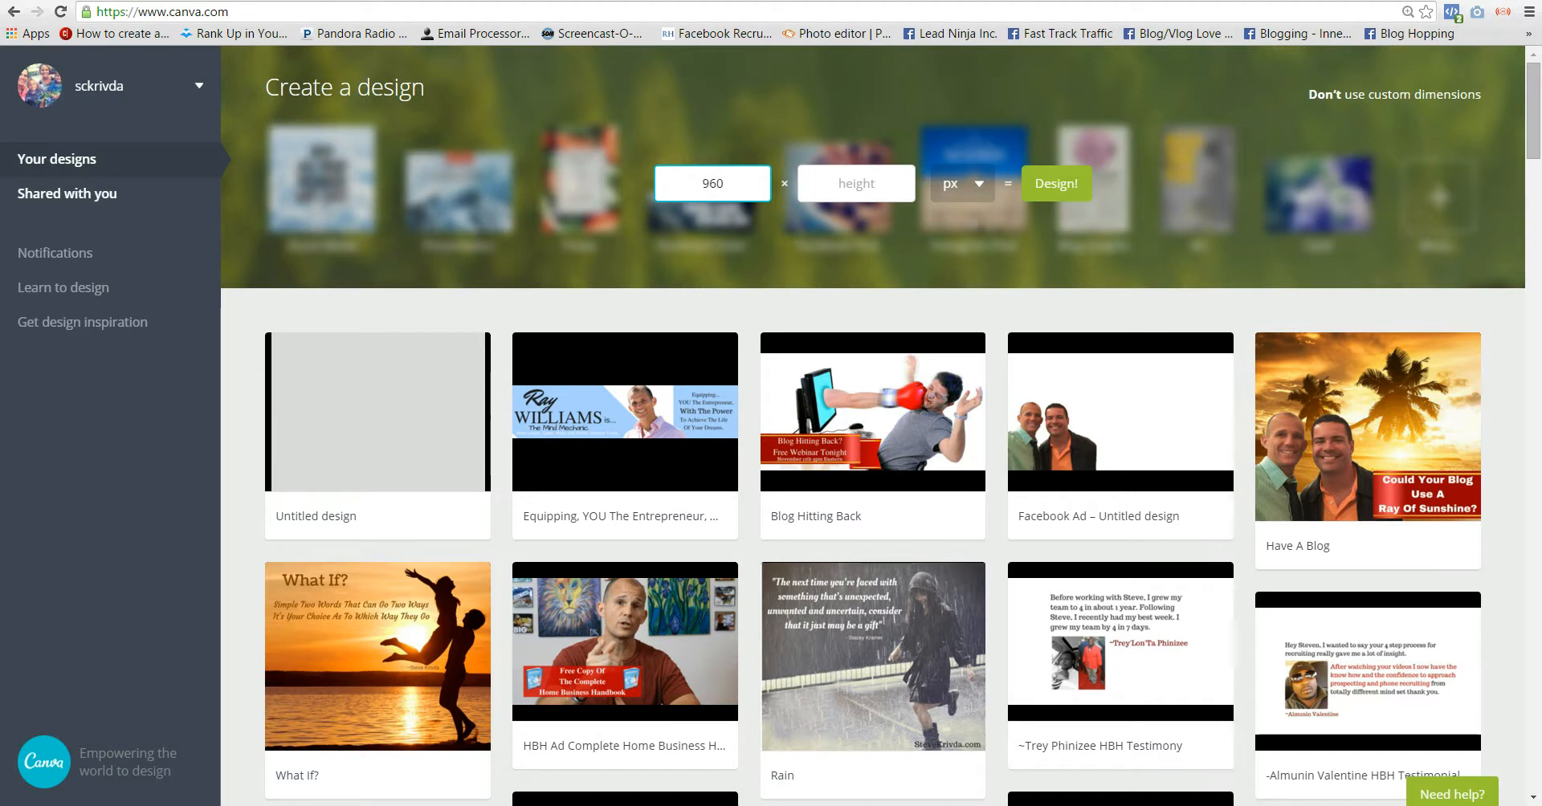
{"action": "key", "text": "Tab"}
{"action": "type", "text": "250"}
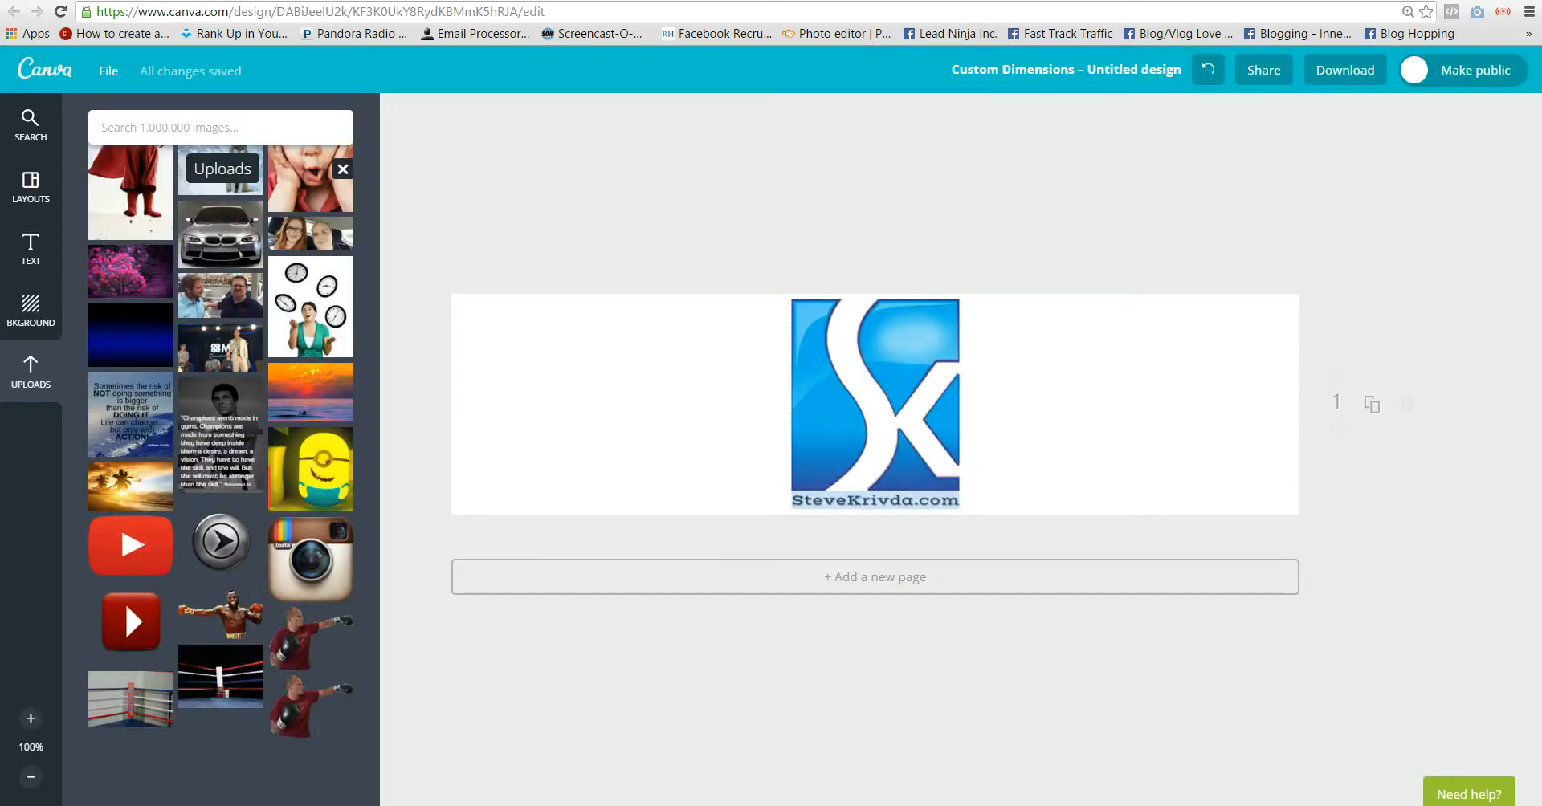
Delete the logo image from the middle of the header canvas and reload the design editor
{"action": "left_click", "coordinate": [875, 403]}
{"action": "left_click", "coordinate": [1047, 263]}
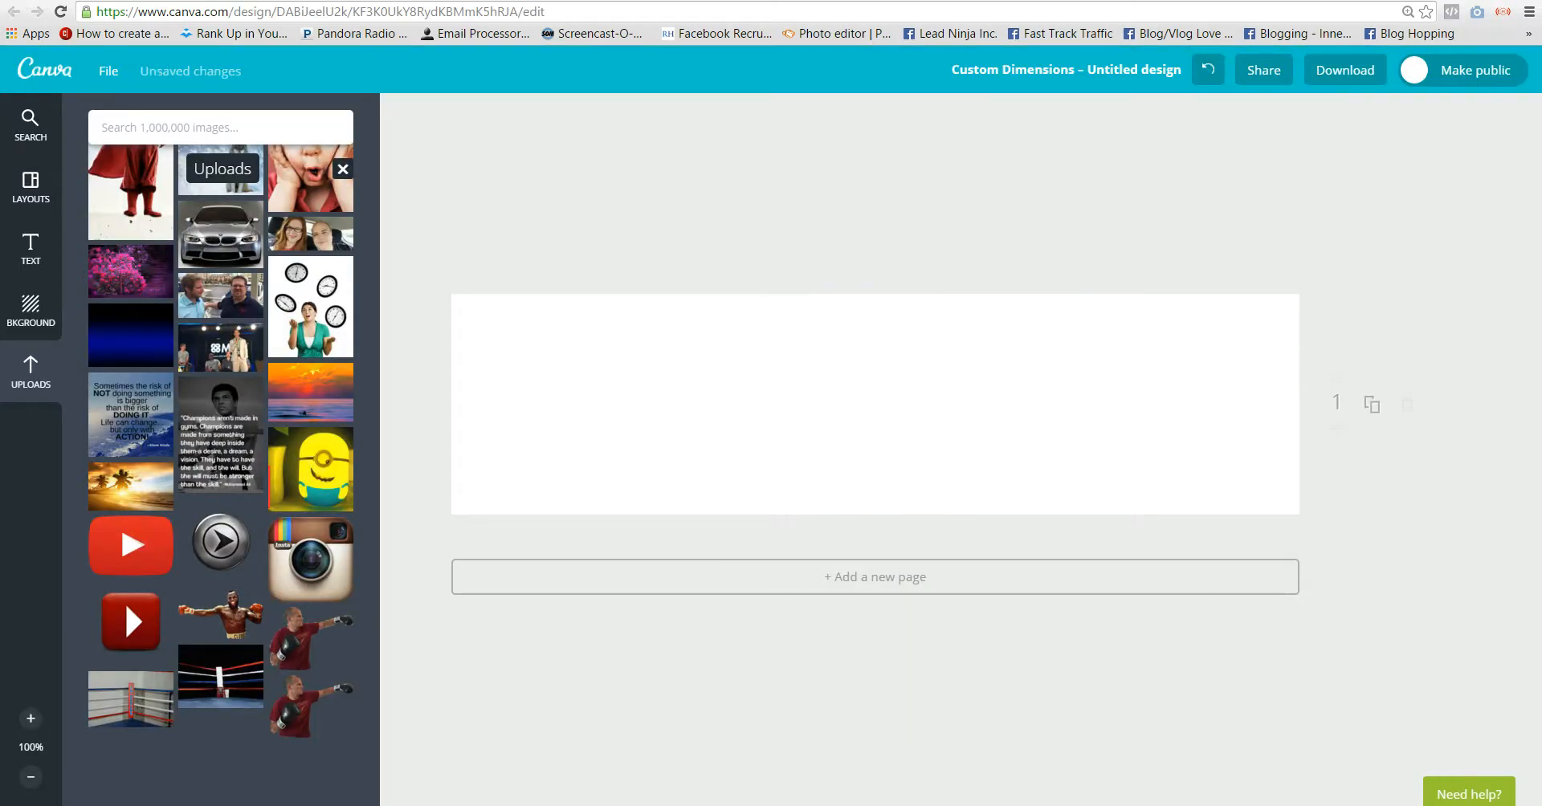
{"action": "scroll", "coordinate": [124, 600], "scroll_direction": "up", "scroll_amount": 15}
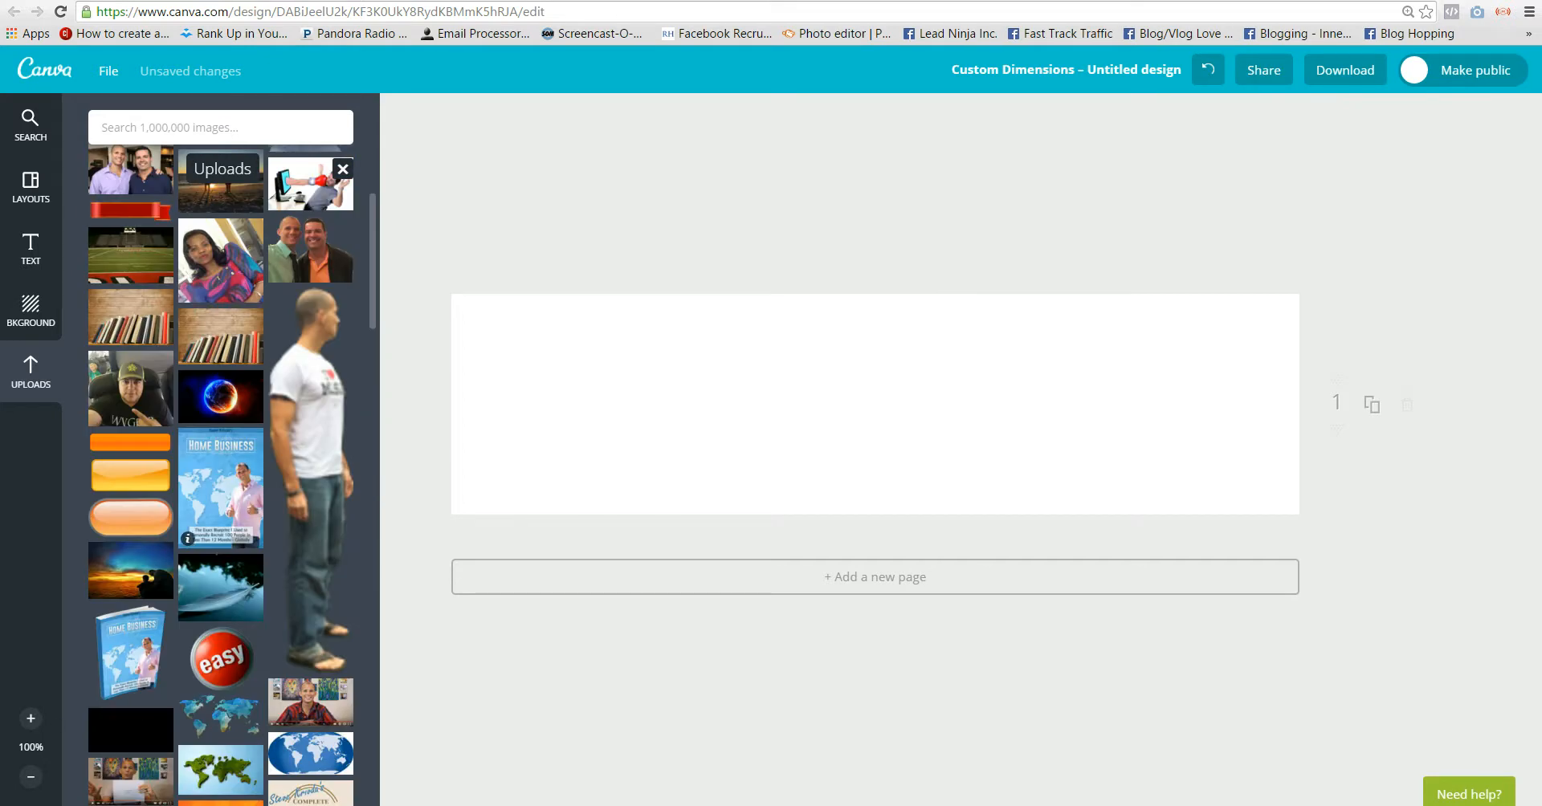
{"action": "scroll", "coordinate": [221, 481], "scroll_direction": "down", "scroll_amount": 5}
{"action": "scroll", "coordinate": [221, 449], "scroll_direction": "down", "scroll_amount": 6}
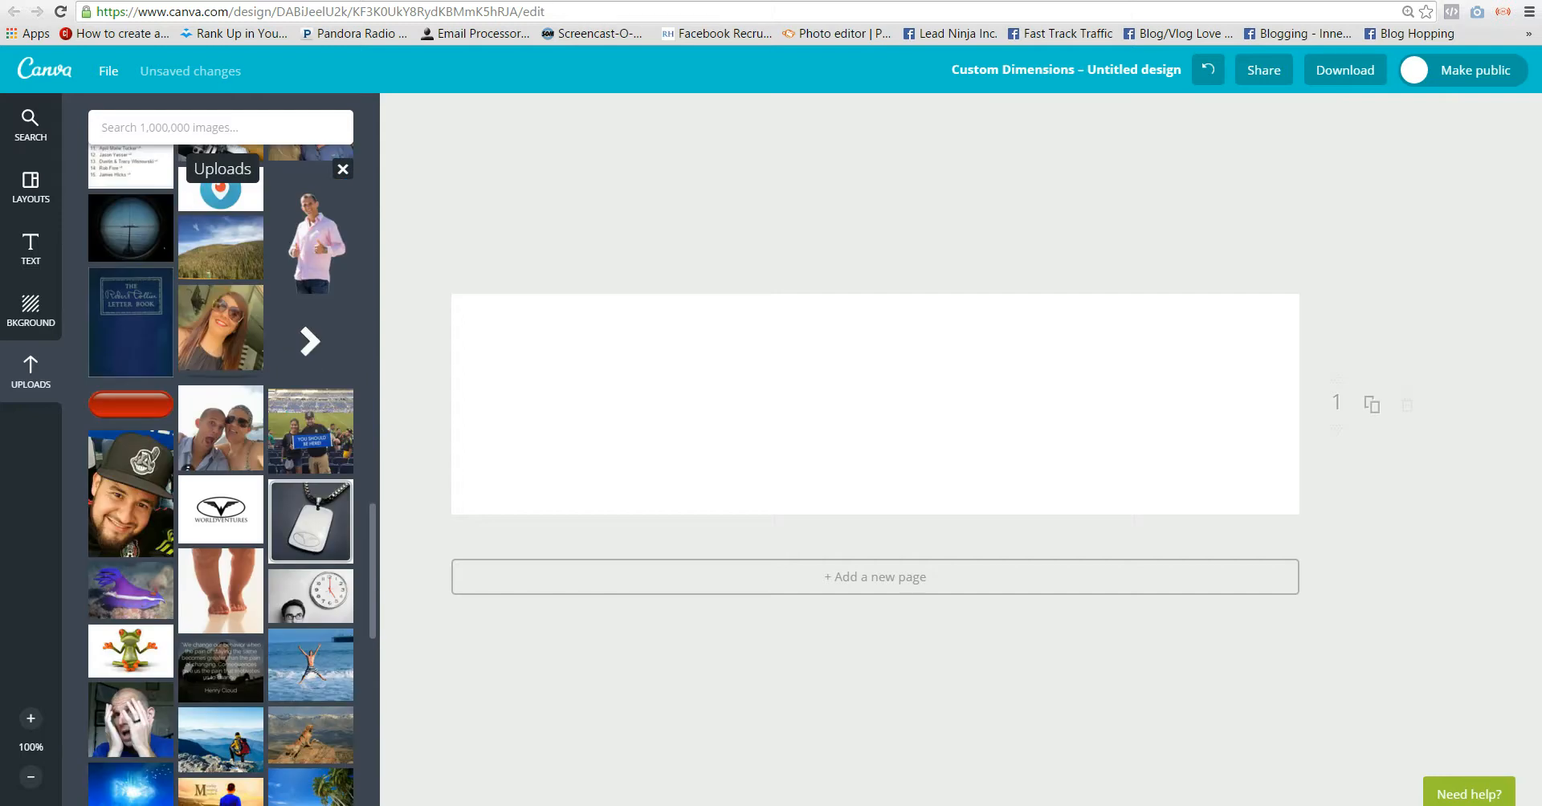
{"action": "left_click", "coordinate": [61, 12]}
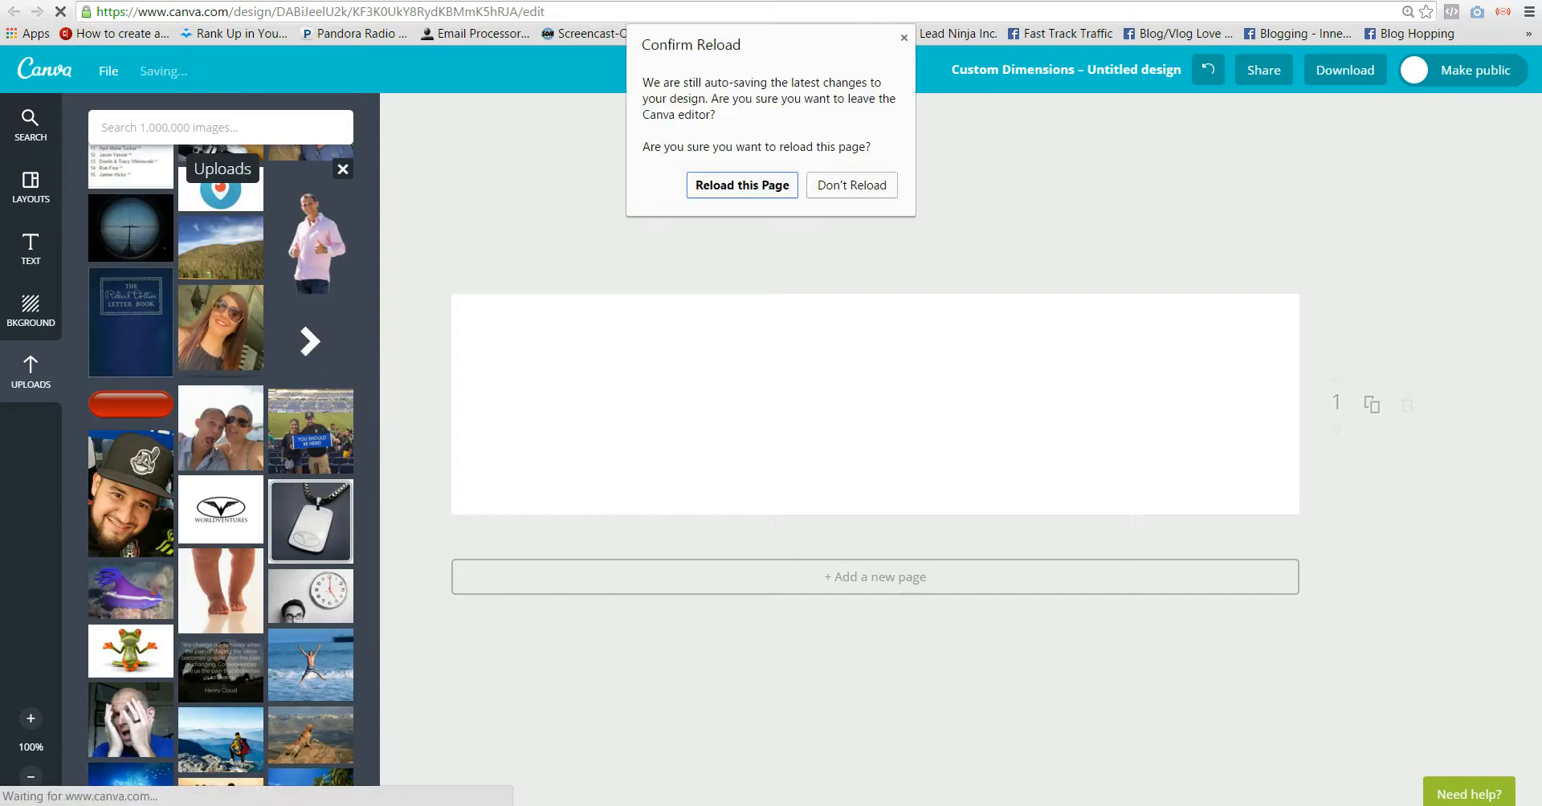
{"action": "key", "text": "Return"}
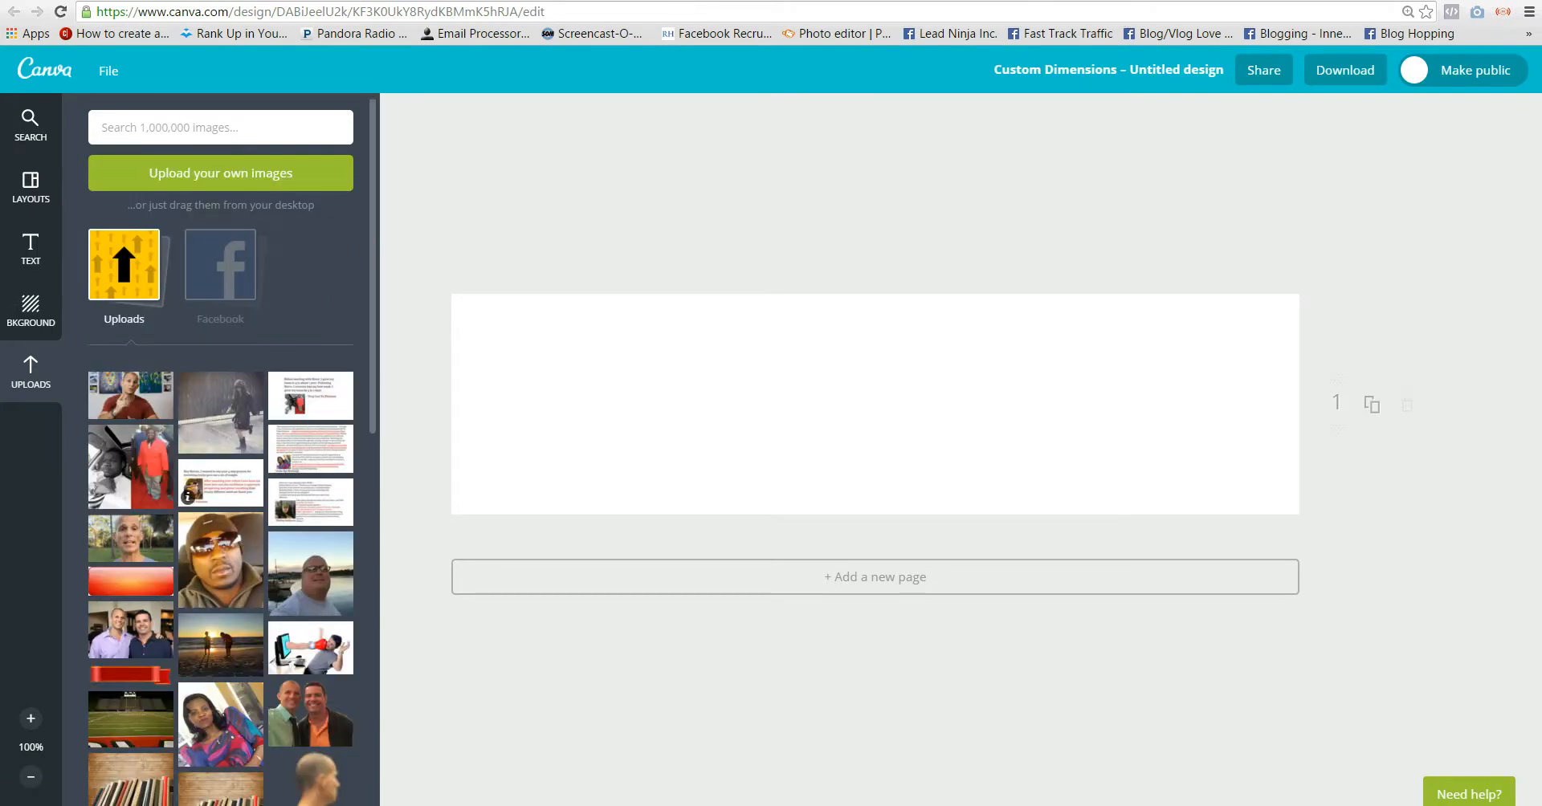
Look through the uploaded images for the brand logo files
{"action": "scroll", "coordinate": [220, 450], "scroll_direction": "down", "scroll_amount": 5}
{"action": "scroll", "coordinate": [220, 450], "scroll_direction": "down", "scroll_amount": 3}
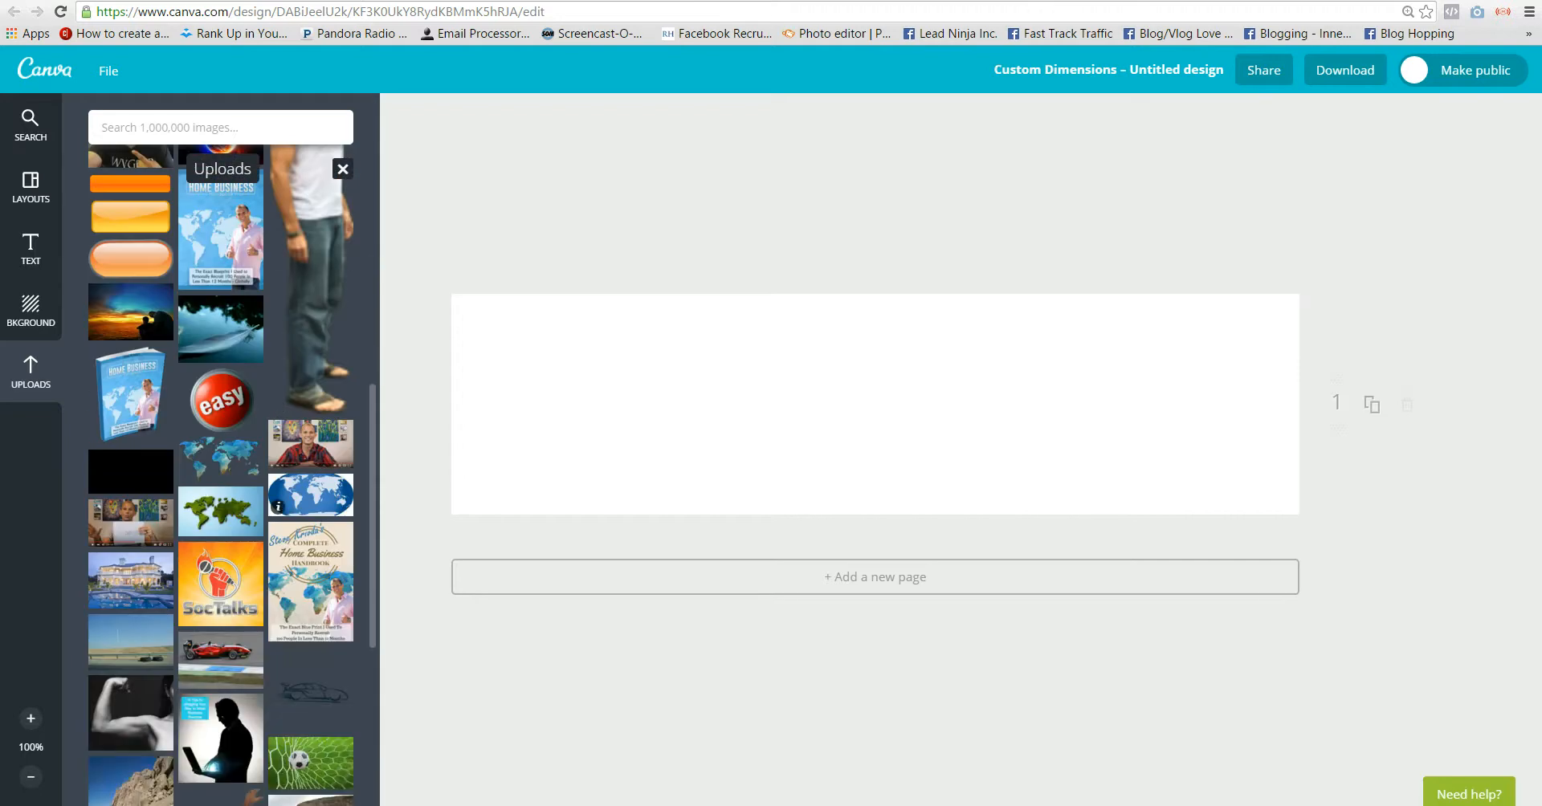
{"action": "scroll", "coordinate": [220, 450], "scroll_direction": "down", "scroll_amount": 2}
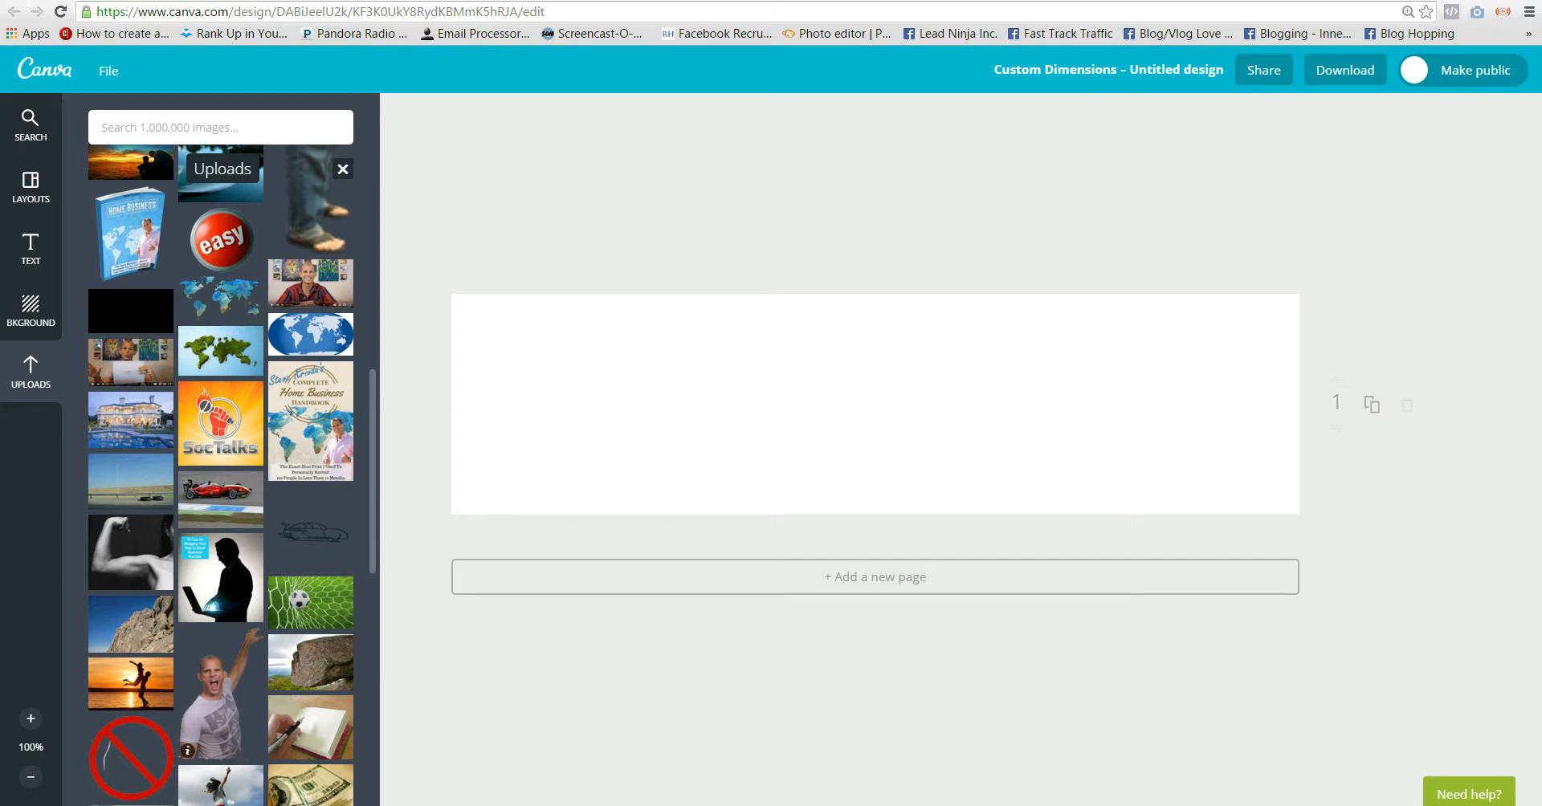
{"action": "scroll", "coordinate": [220, 449], "scroll_direction": "down", "scroll_amount": 6}
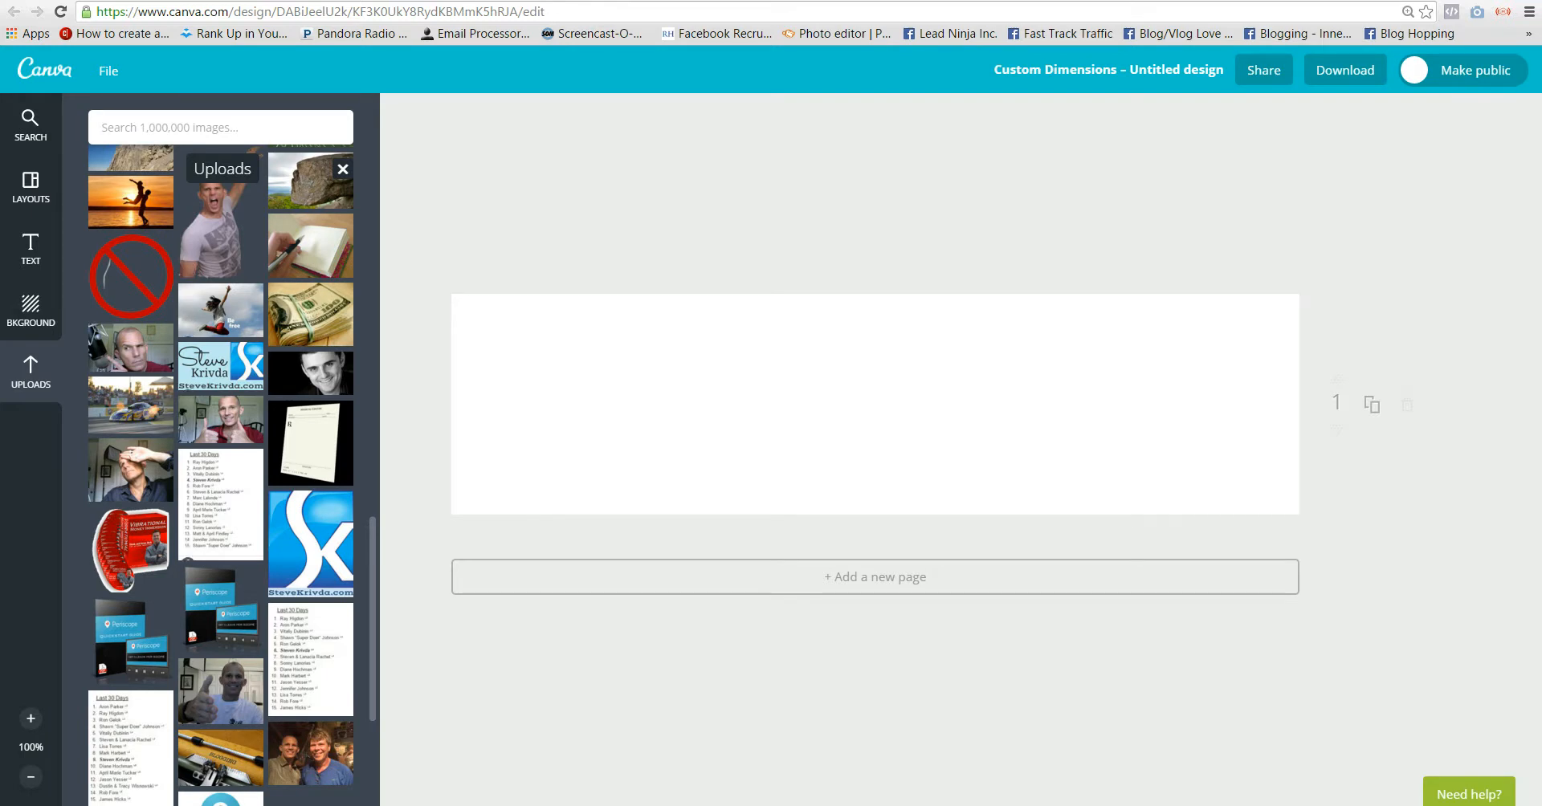
{"action": "scroll", "coordinate": [221, 513], "scroll_direction": "down", "scroll_amount": 3}
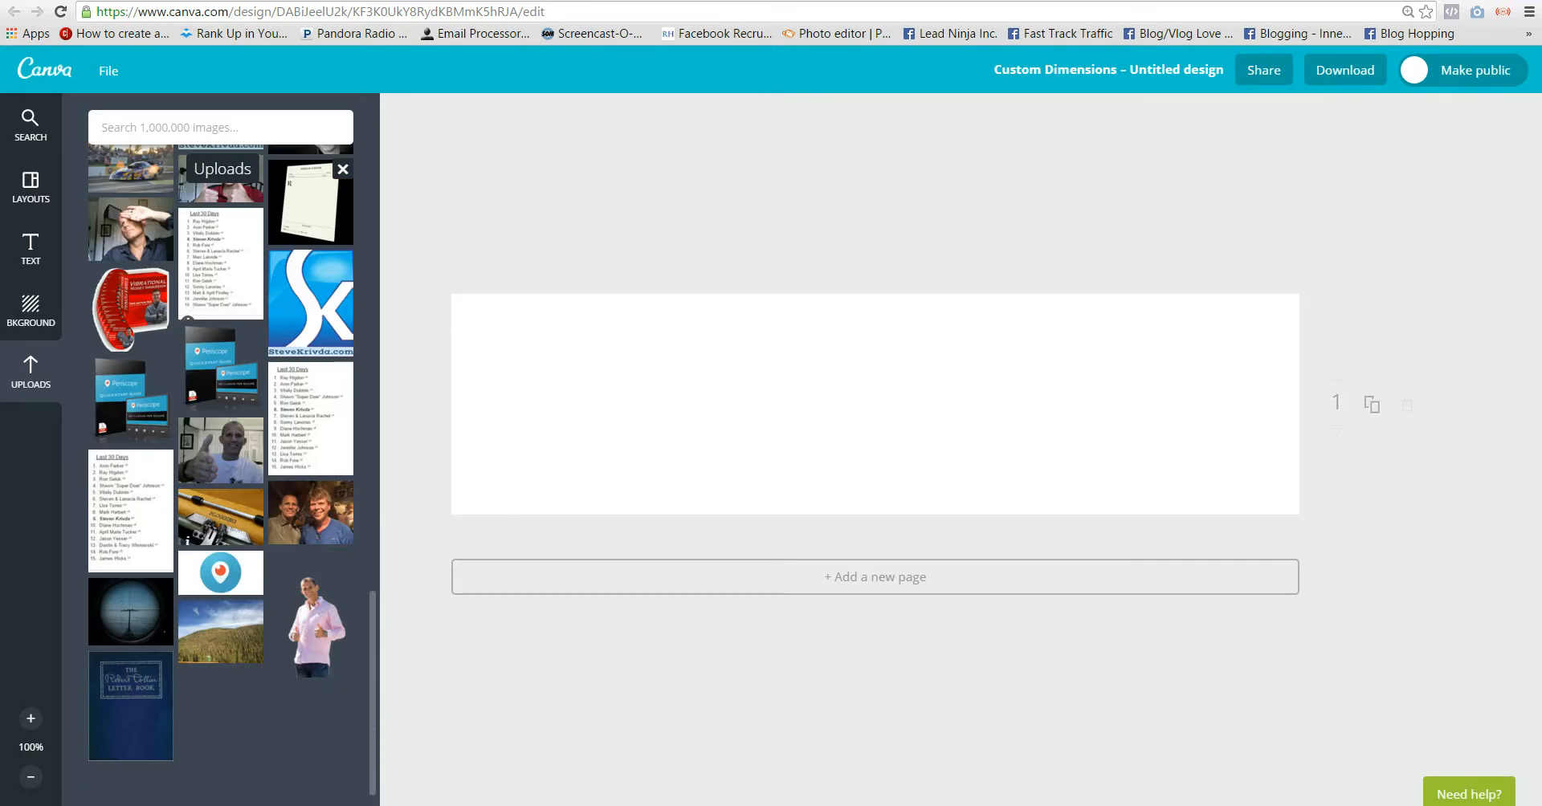
{"action": "scroll", "coordinate": [221, 514], "scroll_direction": "down", "scroll_amount": 5}
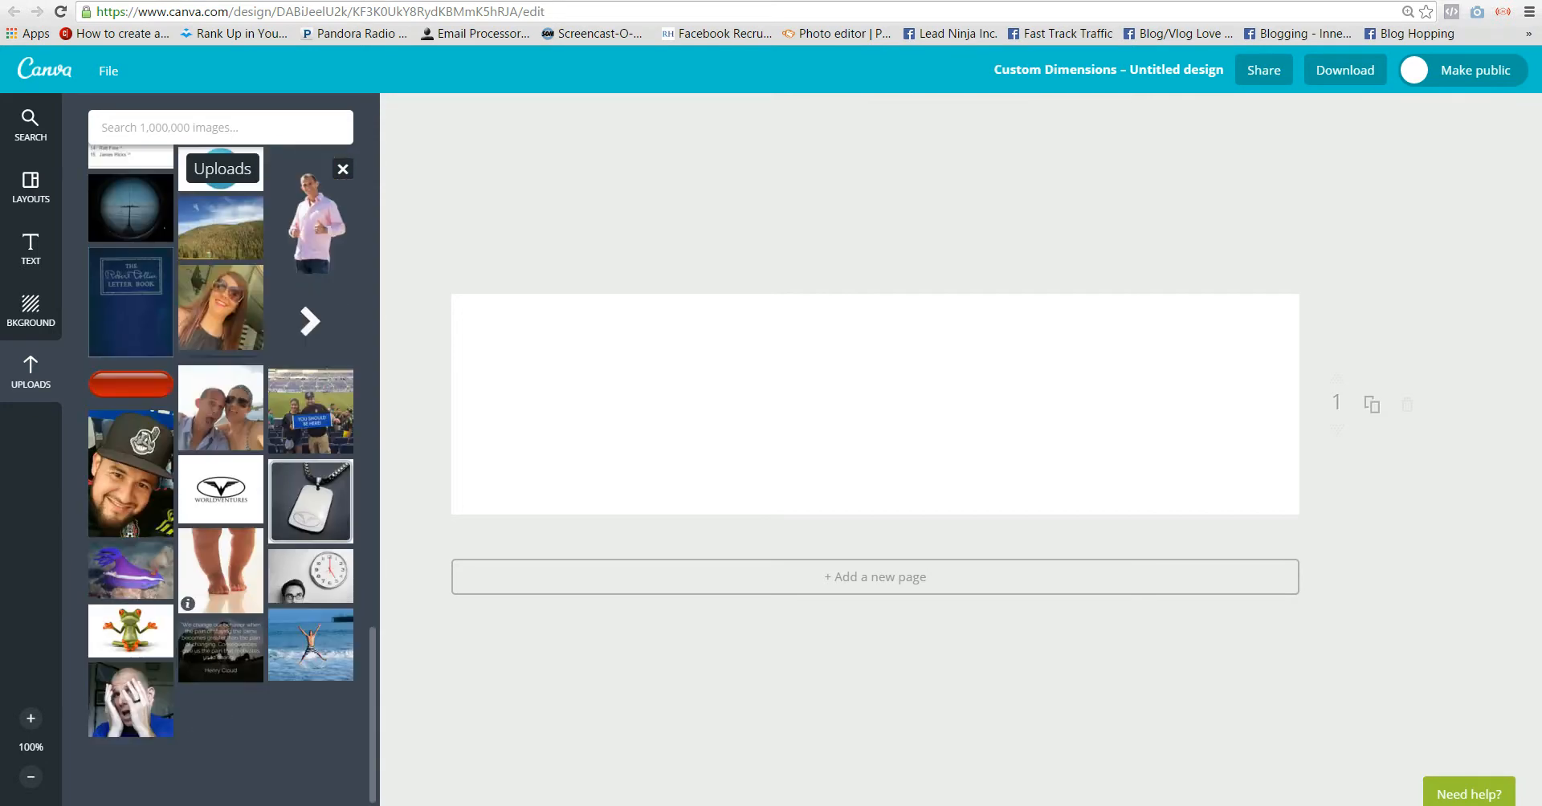
{"action": "scroll", "coordinate": [221, 514], "scroll_direction": "down", "scroll_amount": 10}
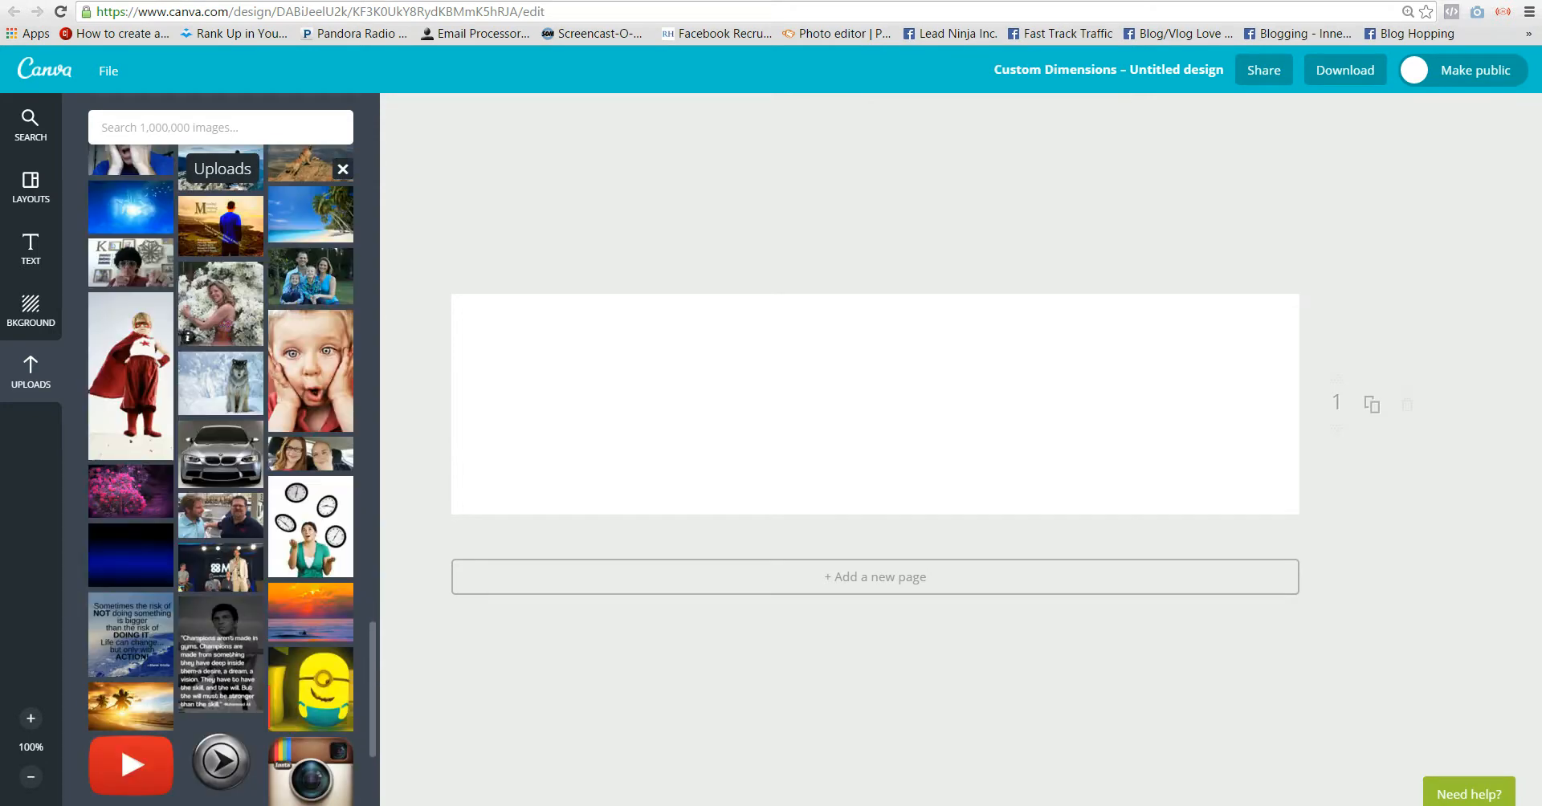
{"action": "scroll", "coordinate": [120, 525], "scroll_direction": "down", "scroll_amount": 3}
{"action": "scroll", "coordinate": [213, 514], "scroll_direction": "down", "scroll_amount": 2}
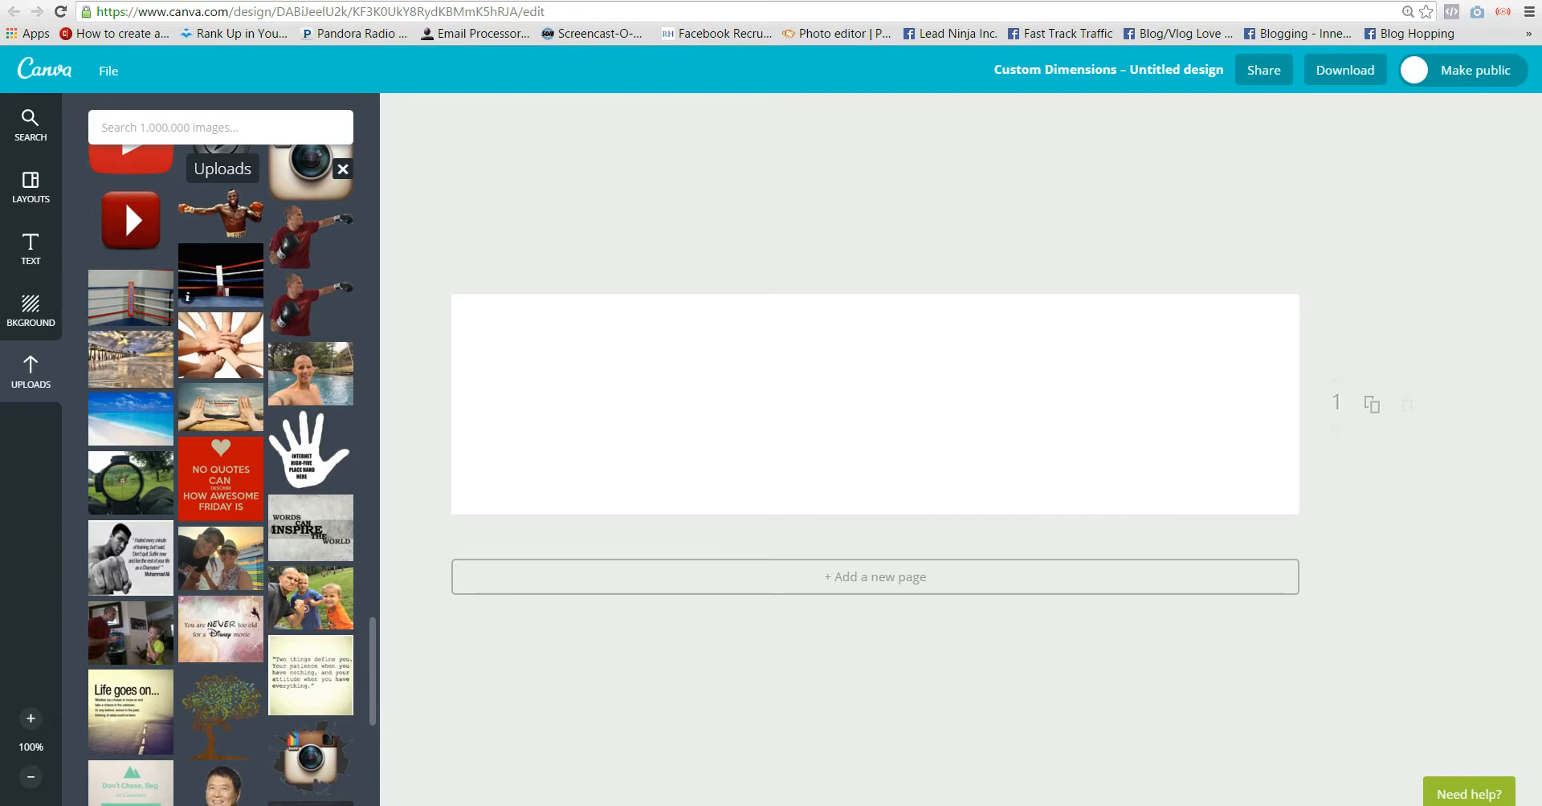
{"action": "scroll", "coordinate": [220, 361], "scroll_direction": "down", "scroll_amount": 6}
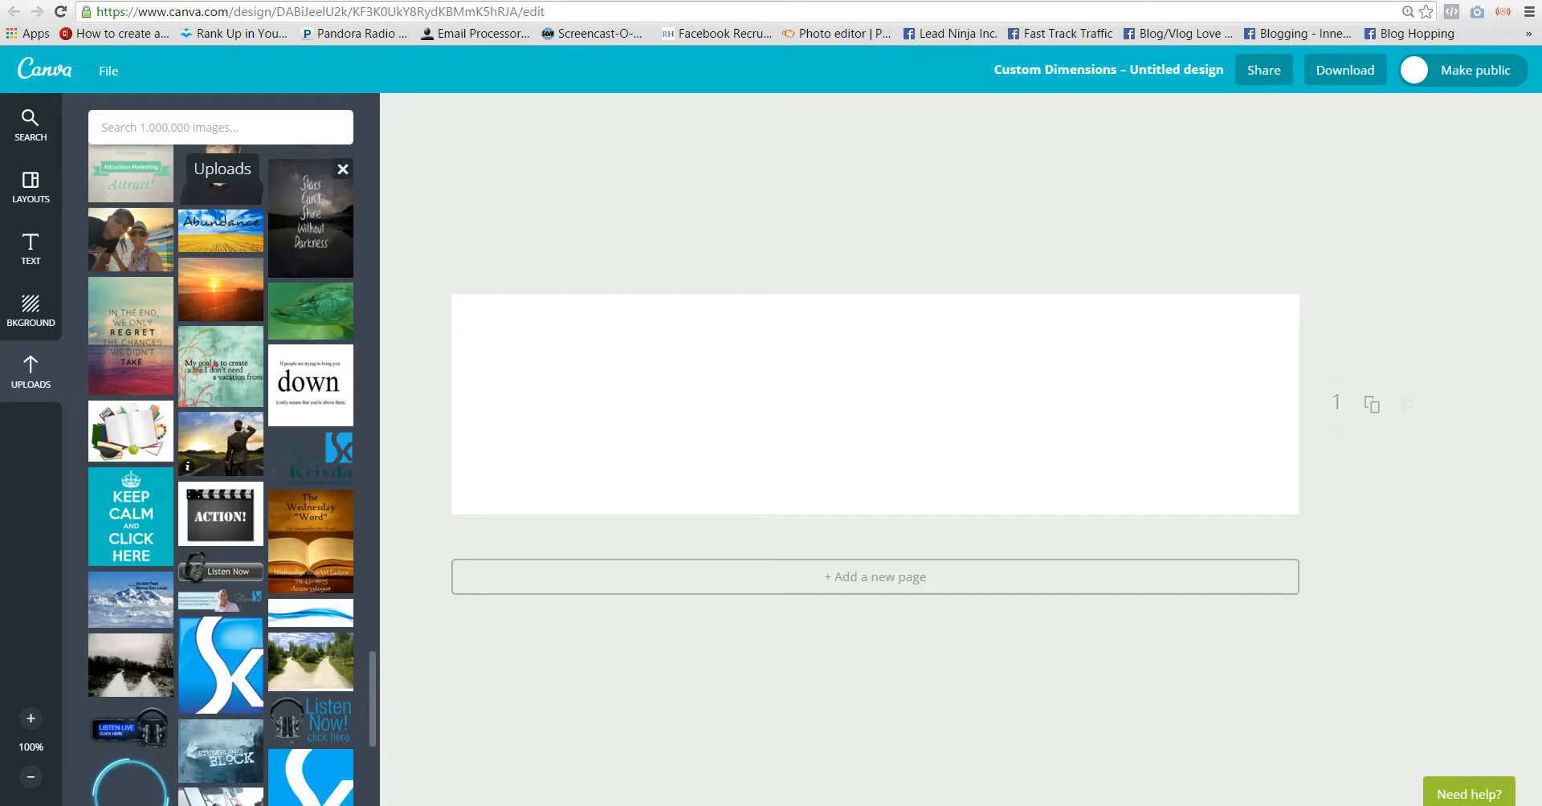
{"action": "scroll", "coordinate": [221, 393], "scroll_direction": "down", "scroll_amount": 3}
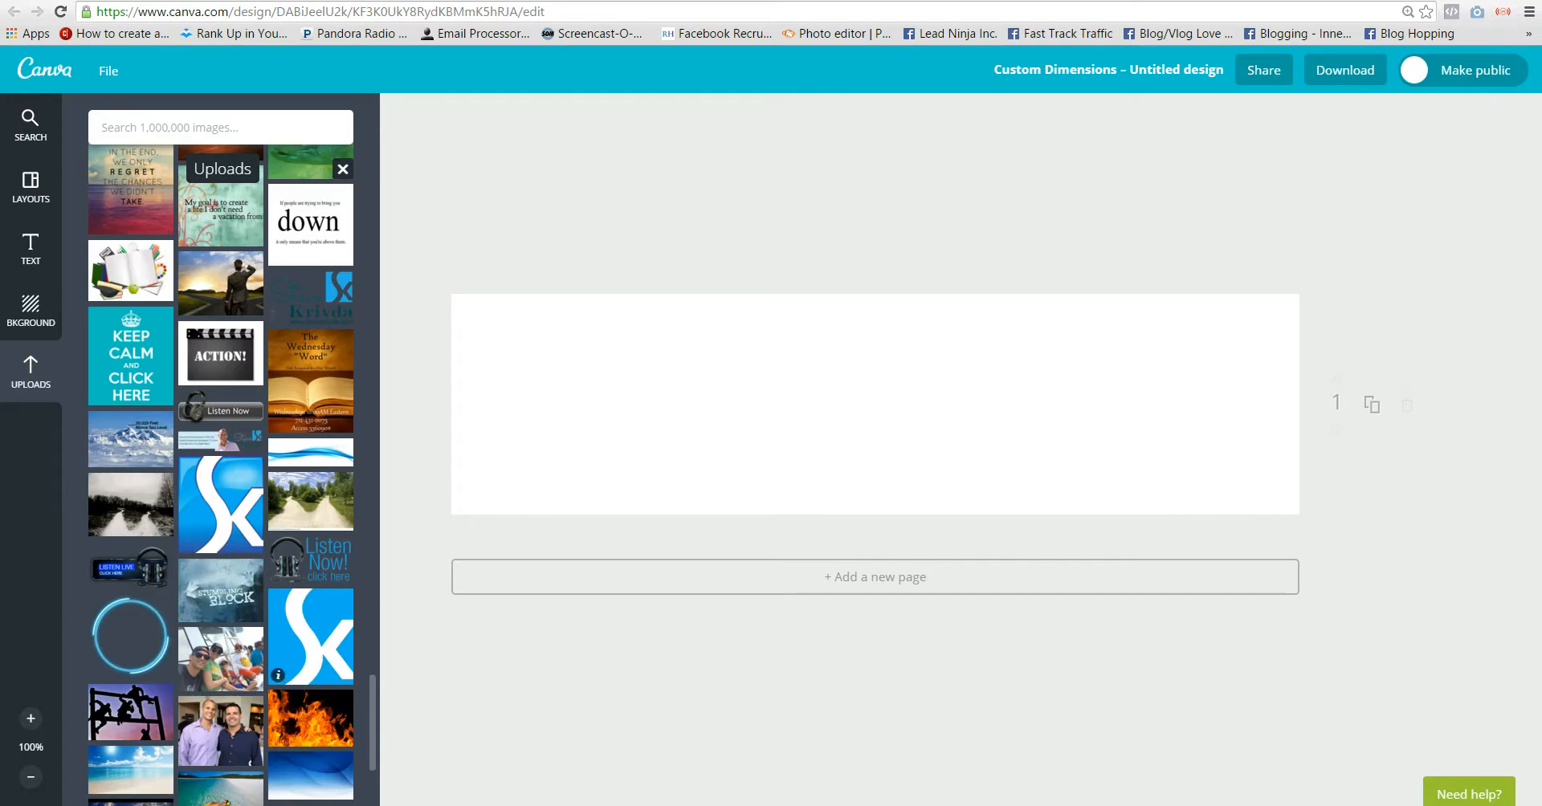
Add the flat blue SK logo to the header, shrink it and place it in the canvas's upper-right corner
{"action": "left_click", "coordinate": [311, 636]}
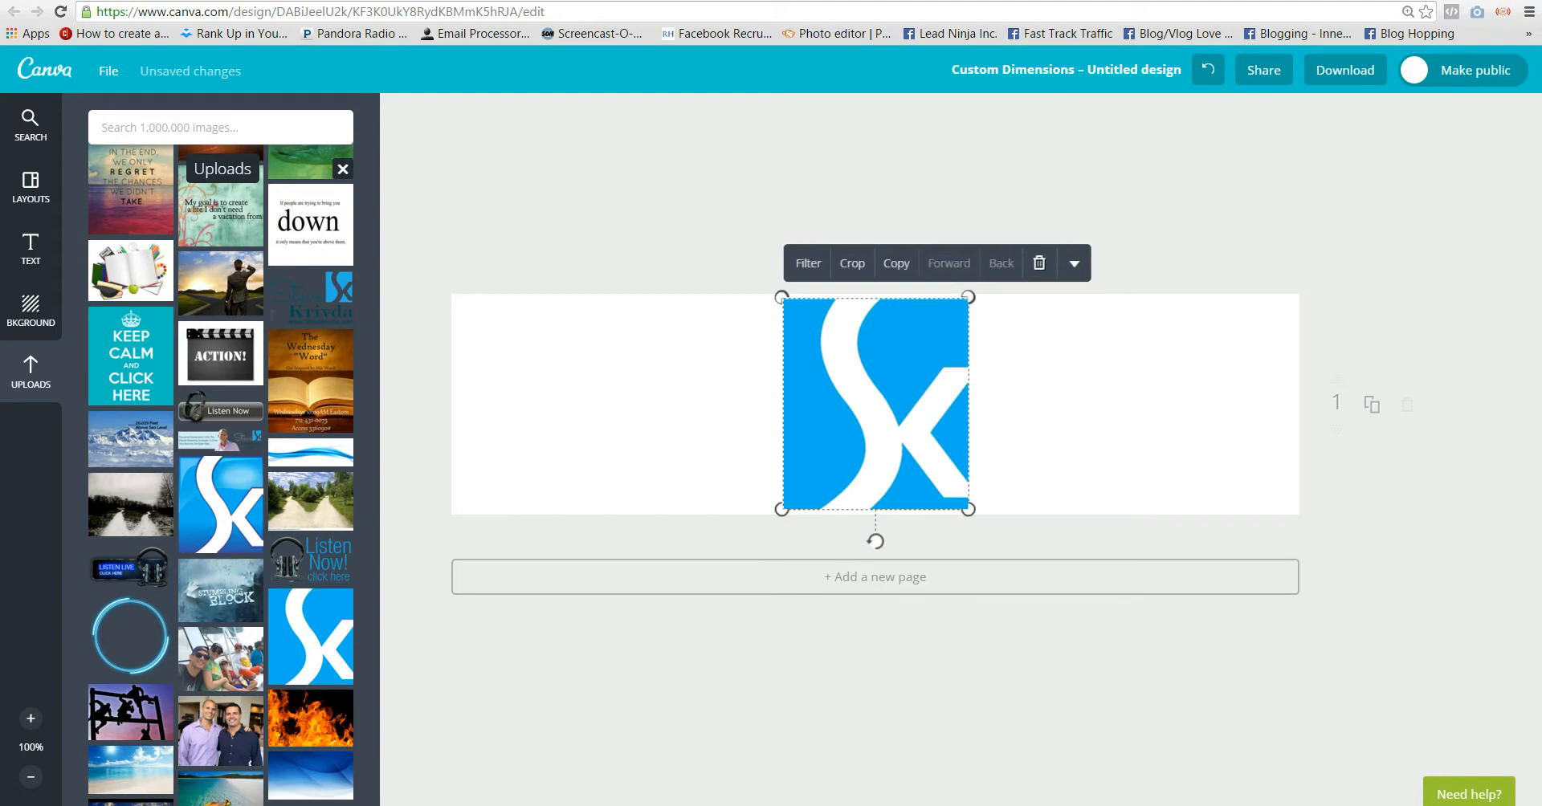
{"action": "left_click_drag", "start_coordinate": [781, 509], "coordinate": [853, 430]}
{"action": "left_click_drag", "start_coordinate": [912, 362], "coordinate": [1234, 362]}
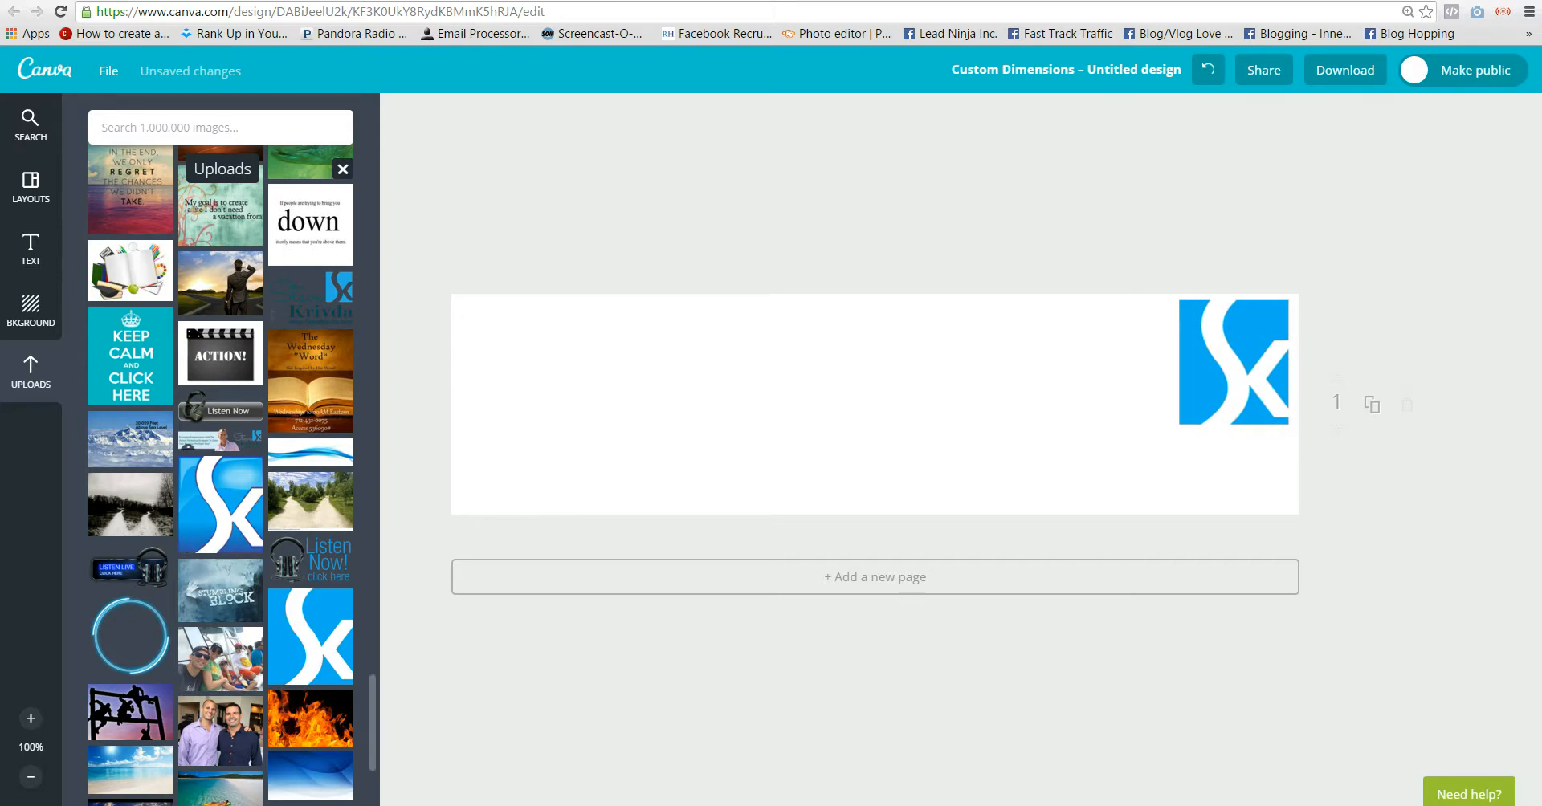
Replace the plain SK logo with the uploaded logo containing the name and website address, placed at the header's right end
{"action": "left_click", "coordinate": [311, 299]}
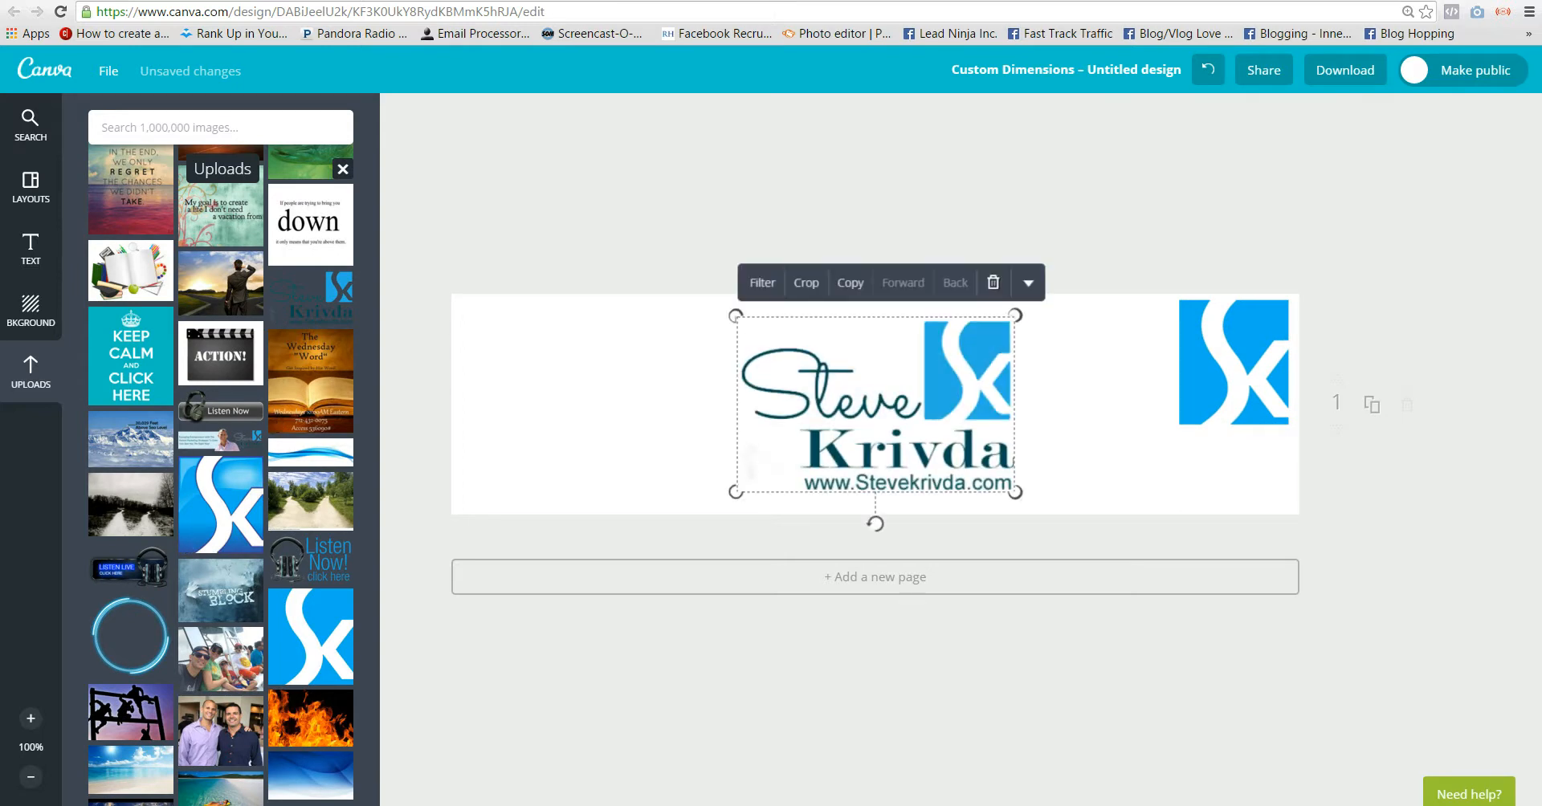
{"action": "left_click", "coordinate": [1233, 362]}
{"action": "left_click", "coordinate": [1436, 267]}
{"action": "left_click_drag", "start_coordinate": [875, 401], "coordinate": [1155, 386]}
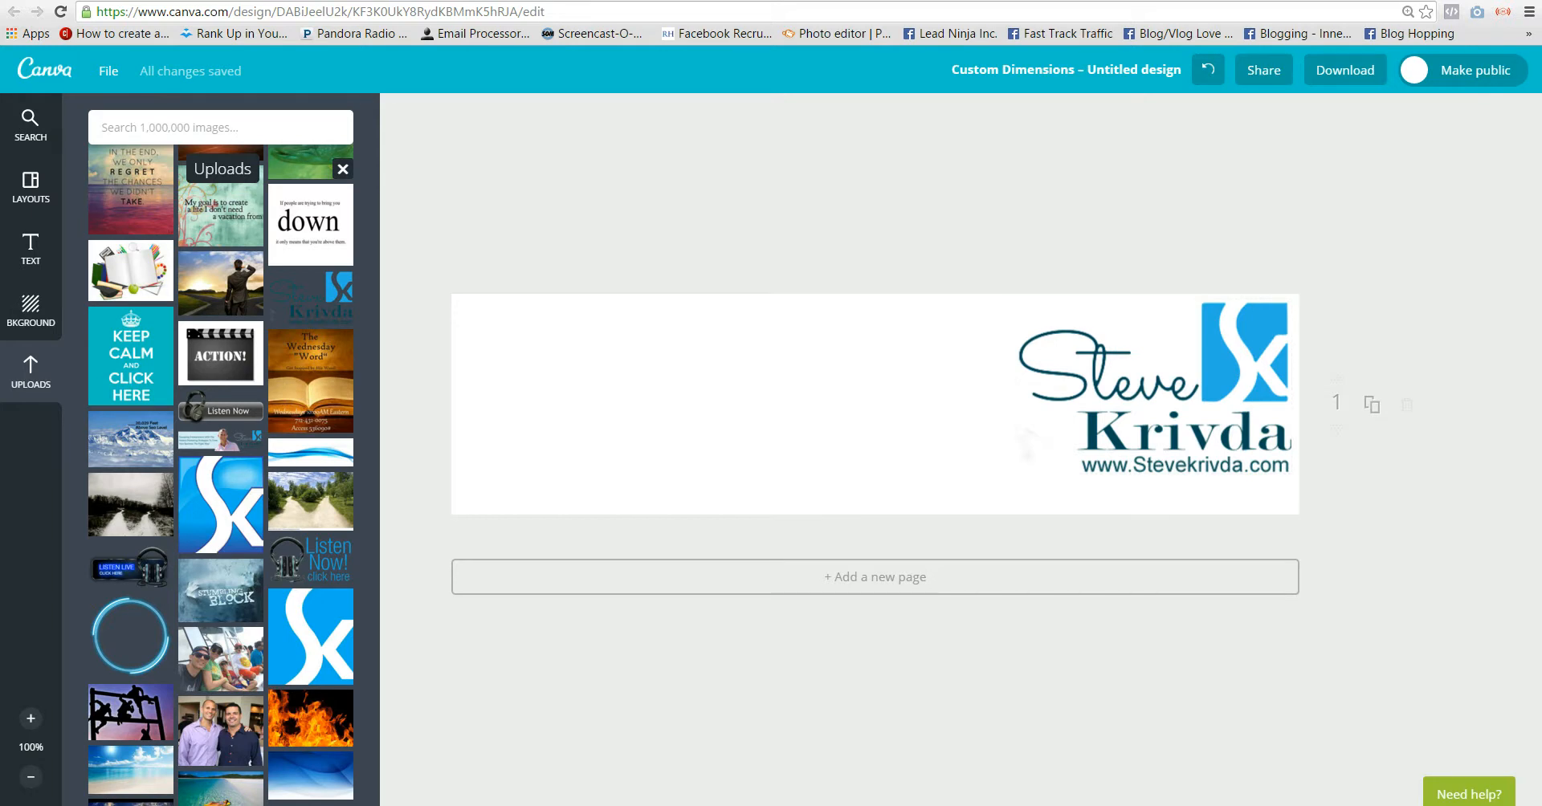
Add the uploaded pink-shirt portrait to the header, enlarge it beyond the canvas height and position it just right of centre
{"action": "scroll", "coordinate": [193, 413], "scroll_direction": "down", "scroll_amount": 2}
{"action": "scroll", "coordinate": [231, 473], "scroll_direction": "down", "scroll_amount": 1}
{"action": "left_click", "coordinate": [311, 632]}
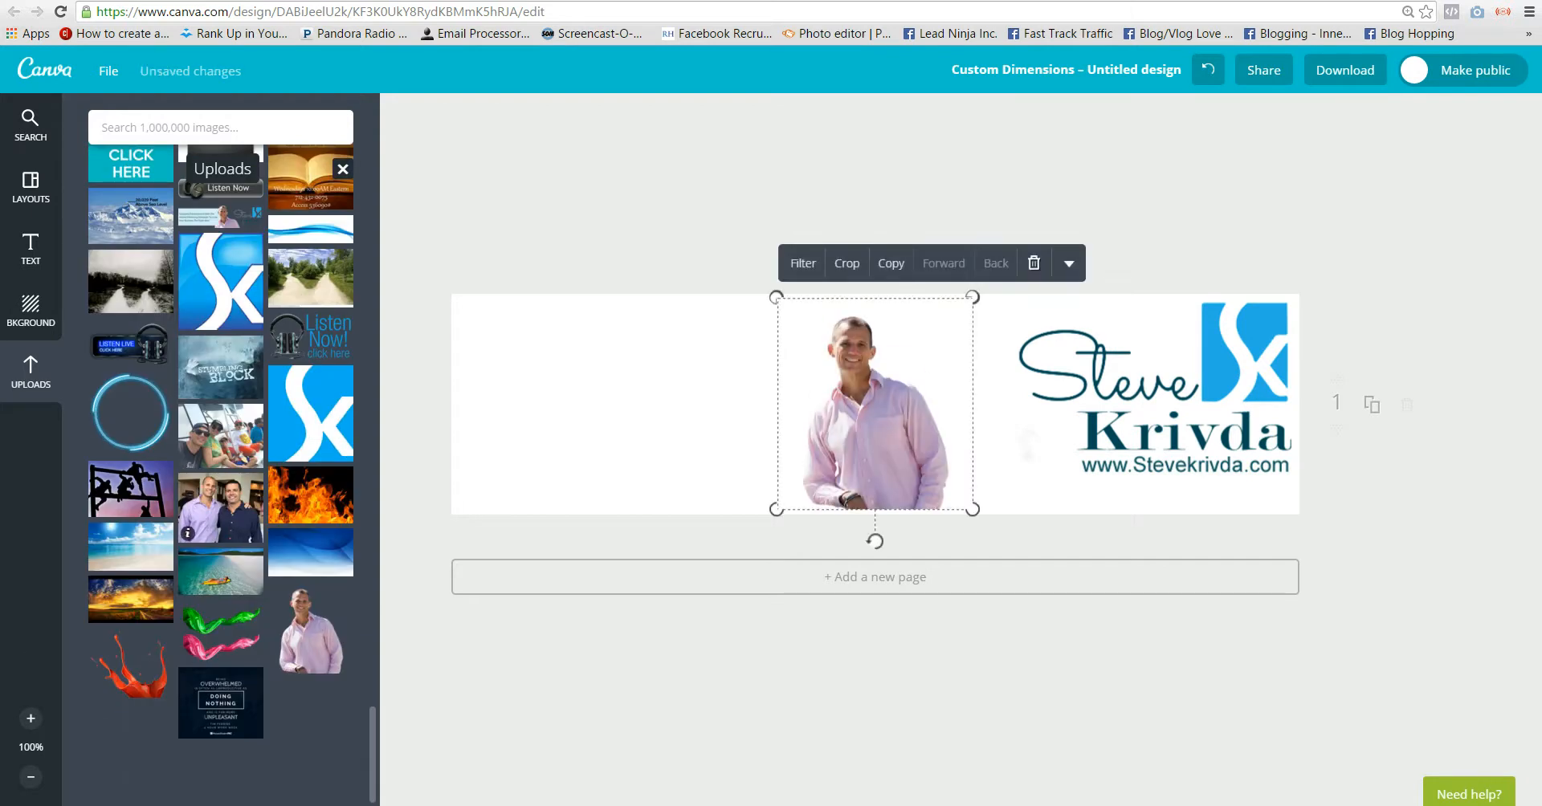
{"action": "left_click_drag", "start_coordinate": [972, 296], "coordinate": [1121, 137]}
{"action": "left_click_drag", "start_coordinate": [953, 362], "coordinate": [989, 488]}
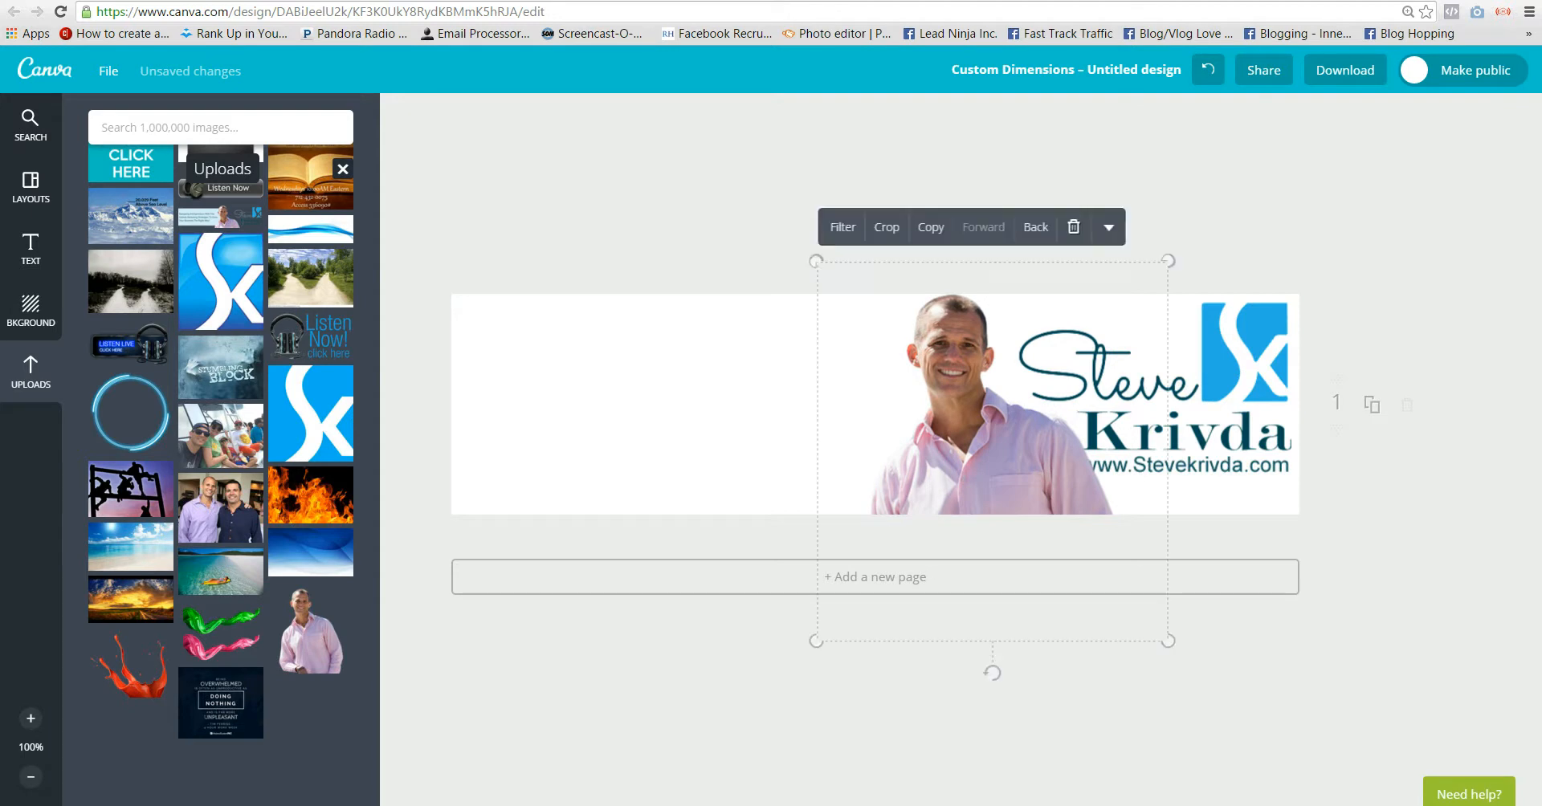
Send the portrait behind the logo and shift it slightly left so the website address stays clear
{"action": "left_click", "coordinate": [1035, 228]}
{"action": "left_click_drag", "start_coordinate": [988, 482], "coordinate": [972, 482]}
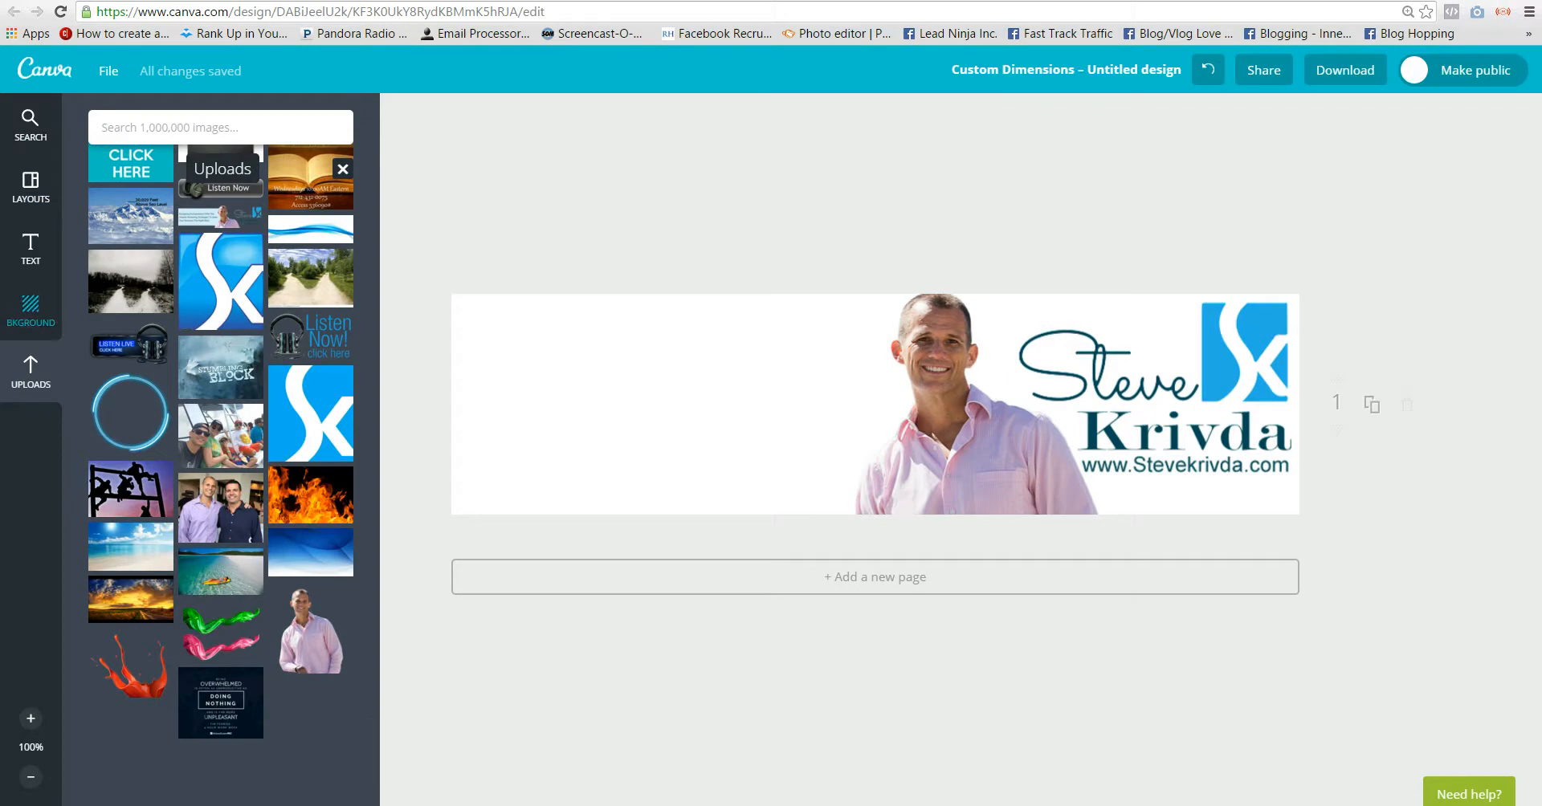
{"action": "left_click", "coordinate": [31, 312]}
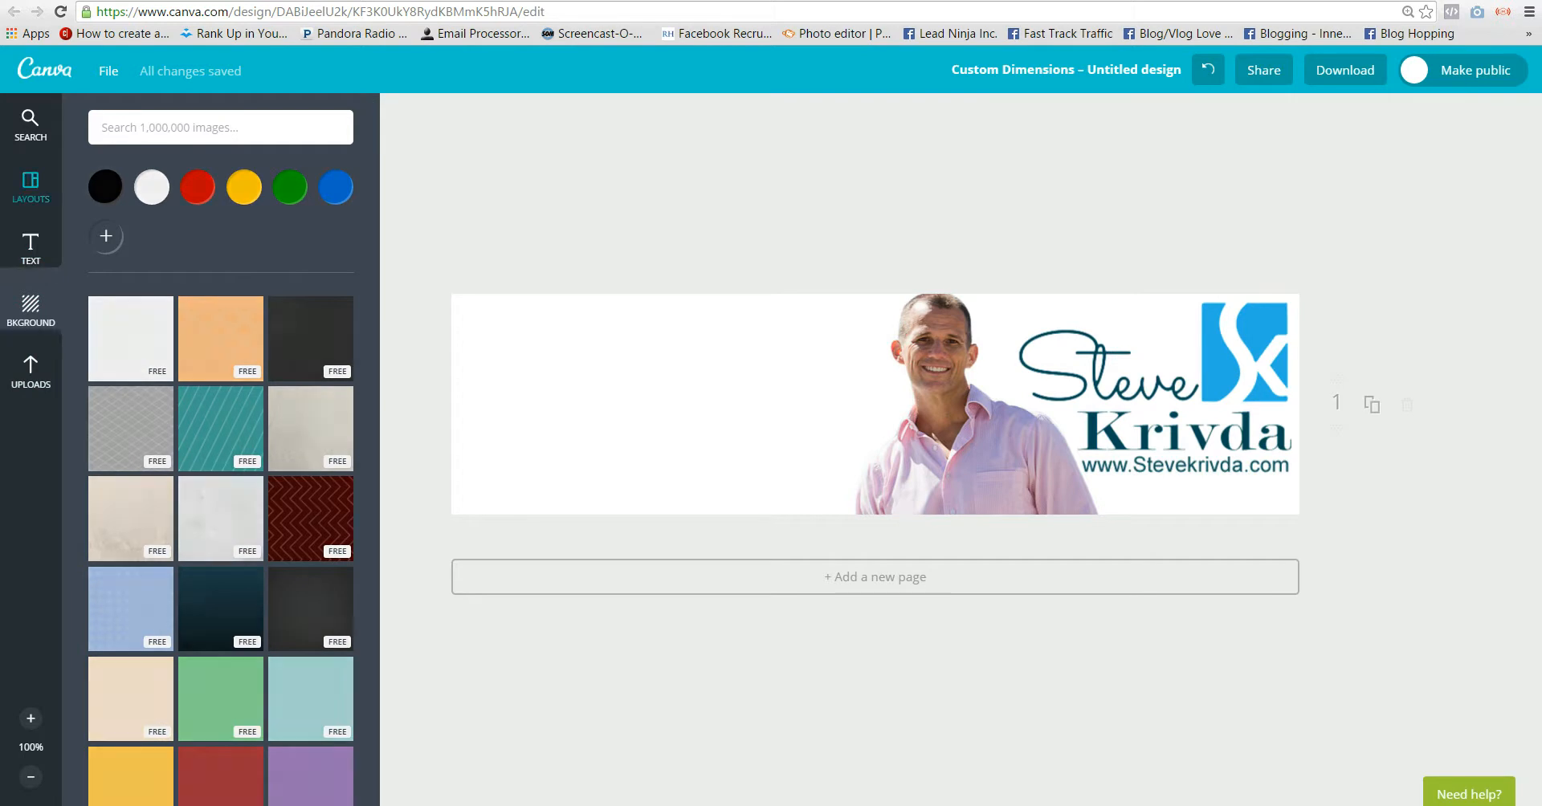
{"action": "left_click", "coordinate": [31, 186]}
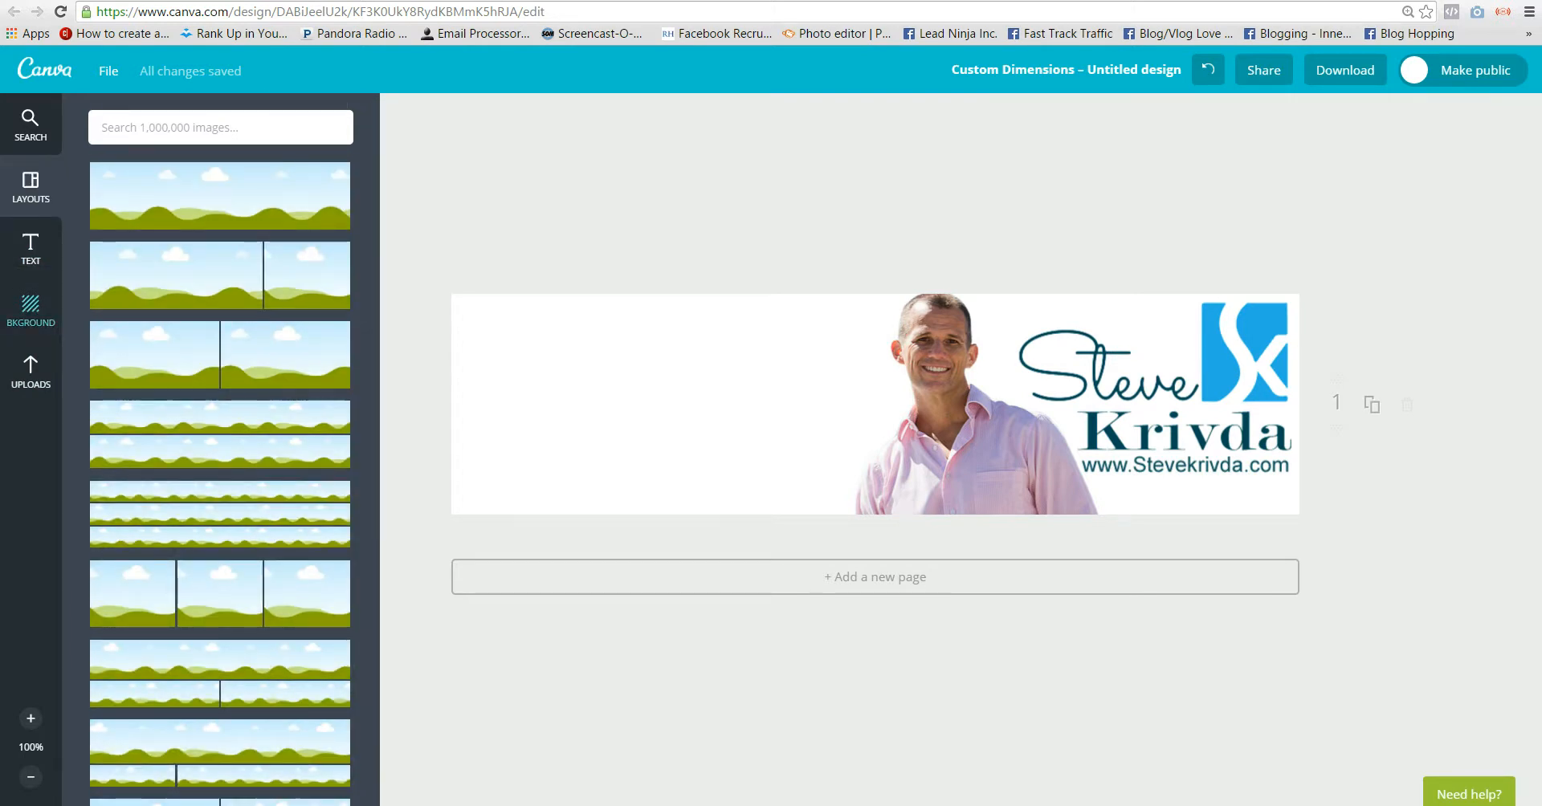
{"action": "scroll", "coordinate": [220, 466], "scroll_direction": "down", "scroll_amount": 2}
{"action": "scroll", "coordinate": [220, 466], "scroll_direction": "up", "scroll_amount": 2}
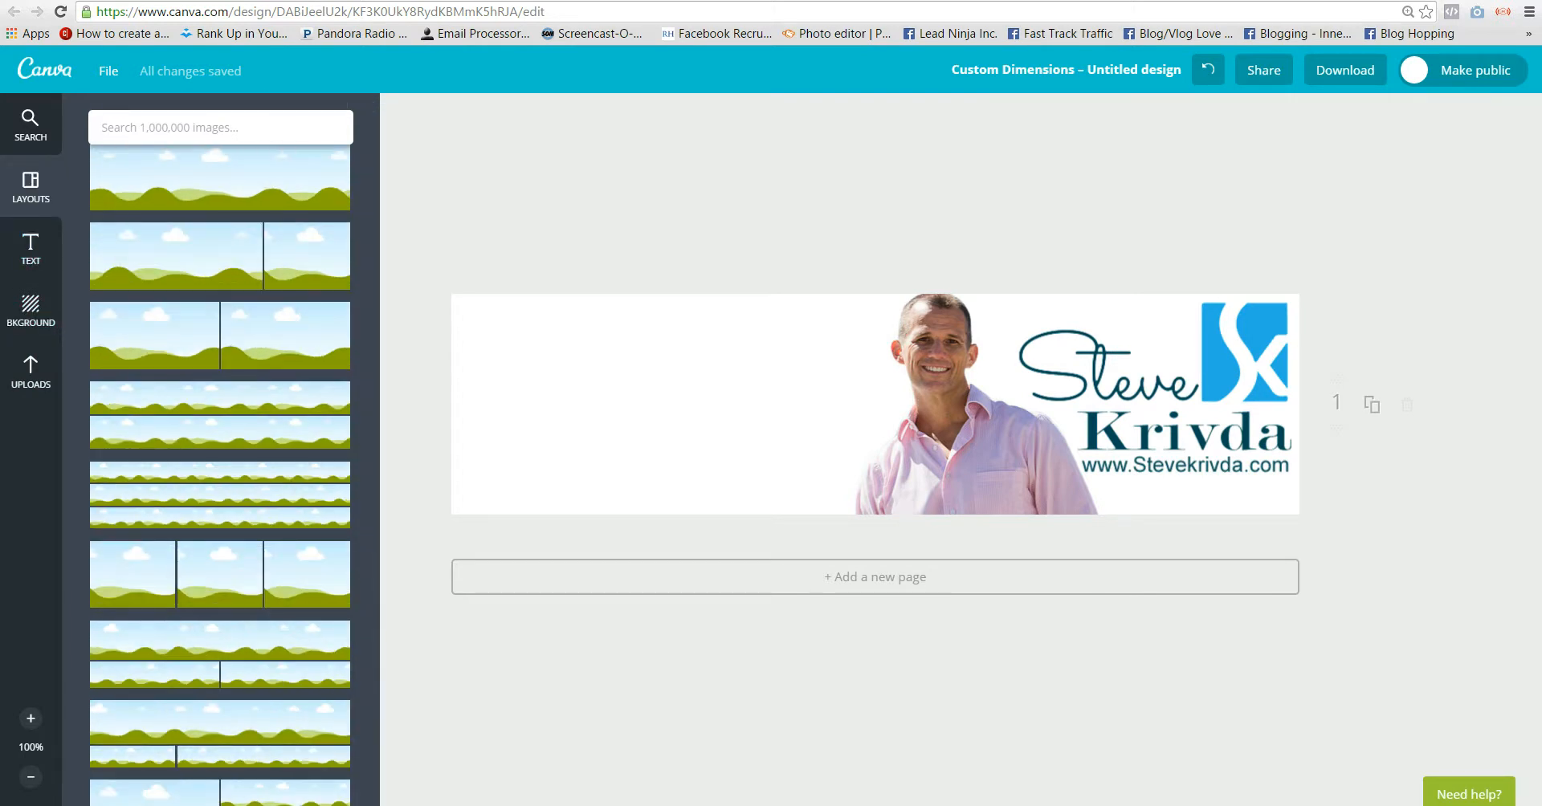
Search the image library for "square" and add the solid red square to the header
{"action": "left_click", "coordinate": [30, 124]}
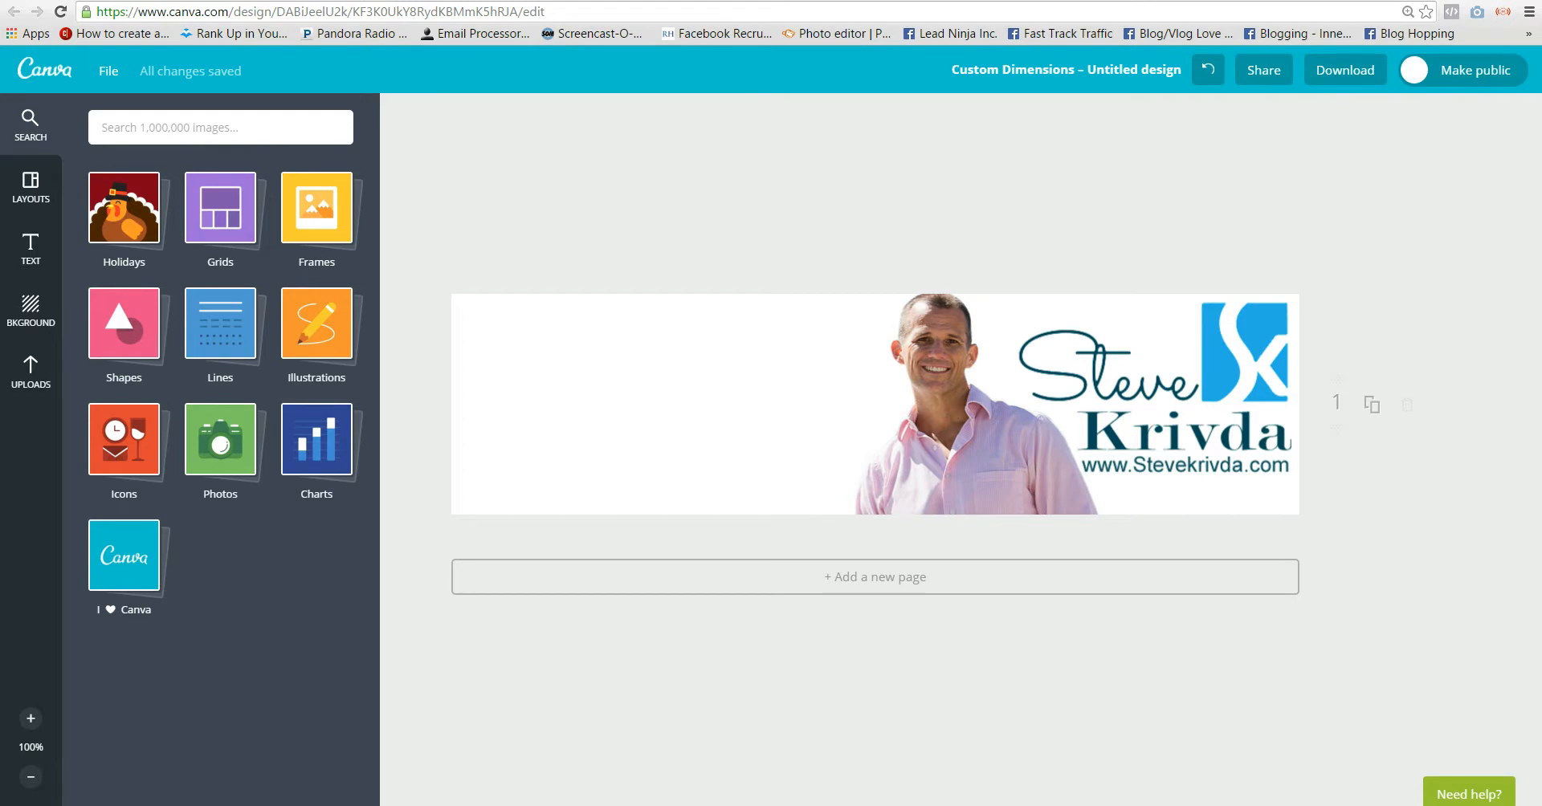
{"action": "type", "text": "square"}
{"action": "key", "text": "Return"}
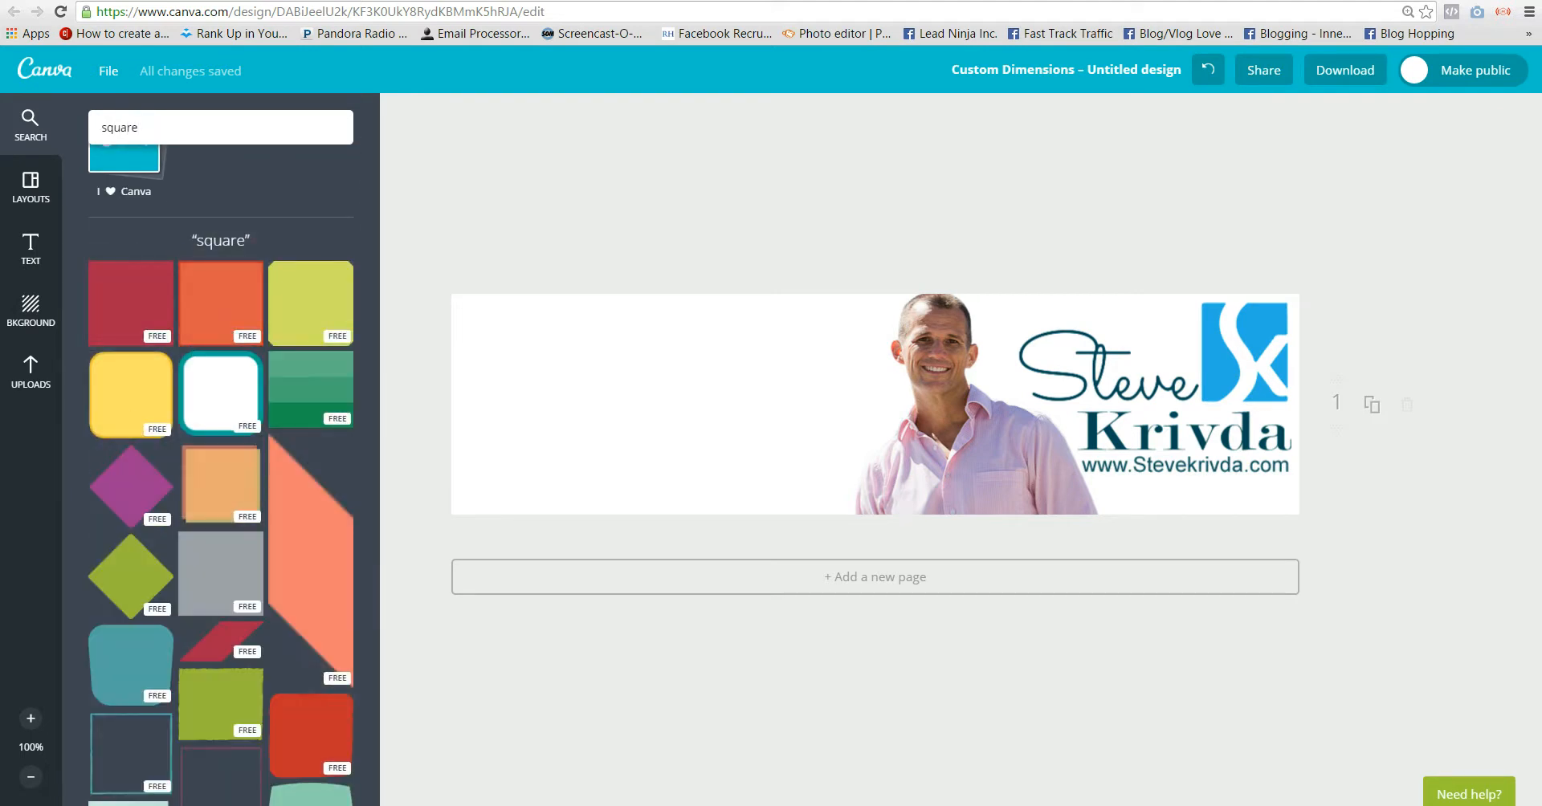
{"action": "left_click", "coordinate": [130, 302]}
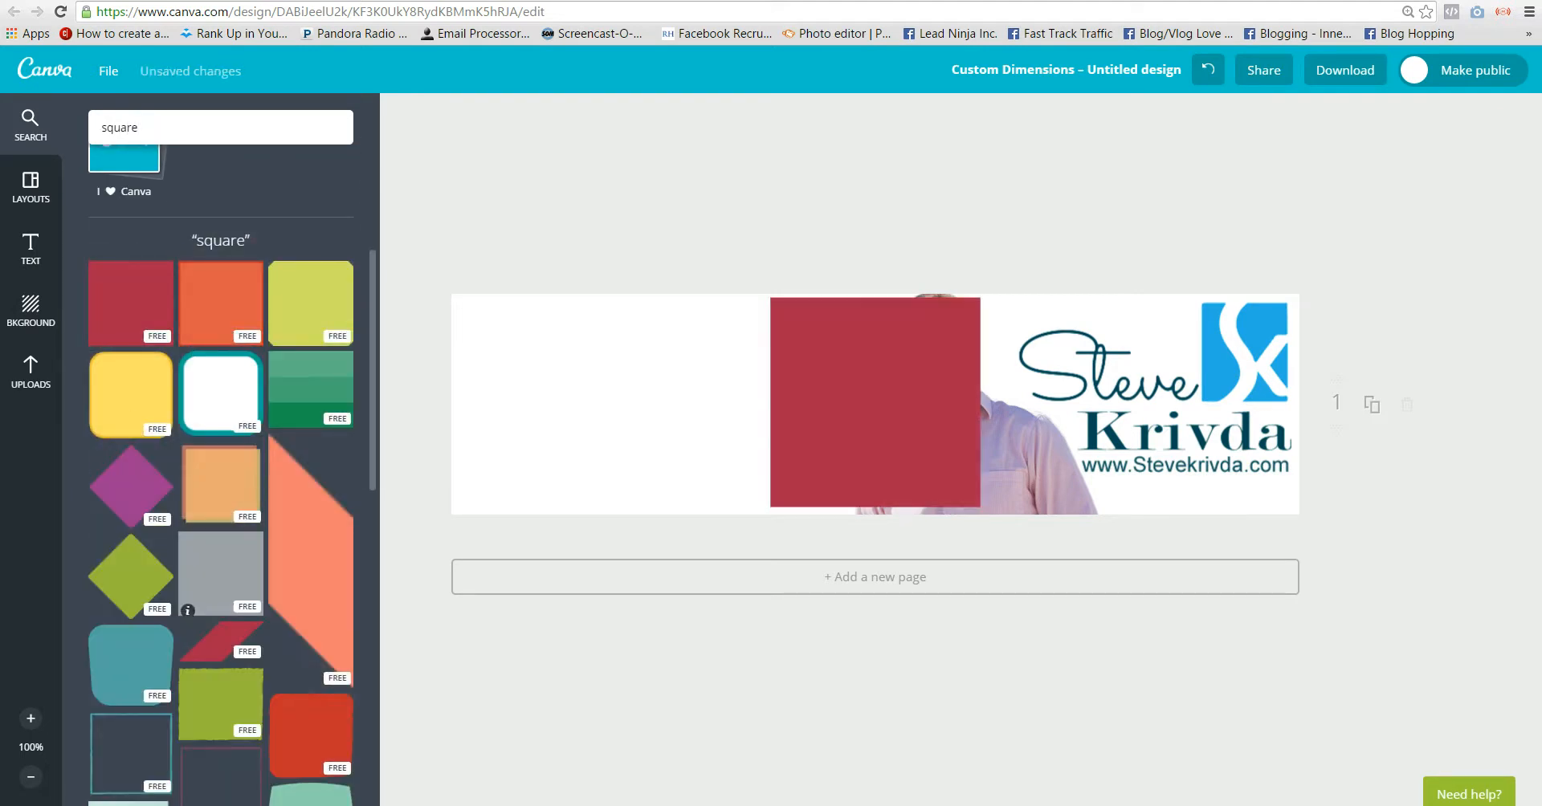
Enlarge the red square to cover the header's left half, ending at the portrait's face, and send it behind the portrait
{"action": "left_click_drag", "start_coordinate": [753, 403], "coordinate": [533, 403]}
{"action": "left_click_drag", "start_coordinate": [691, 404], "coordinate": [582, 403]}
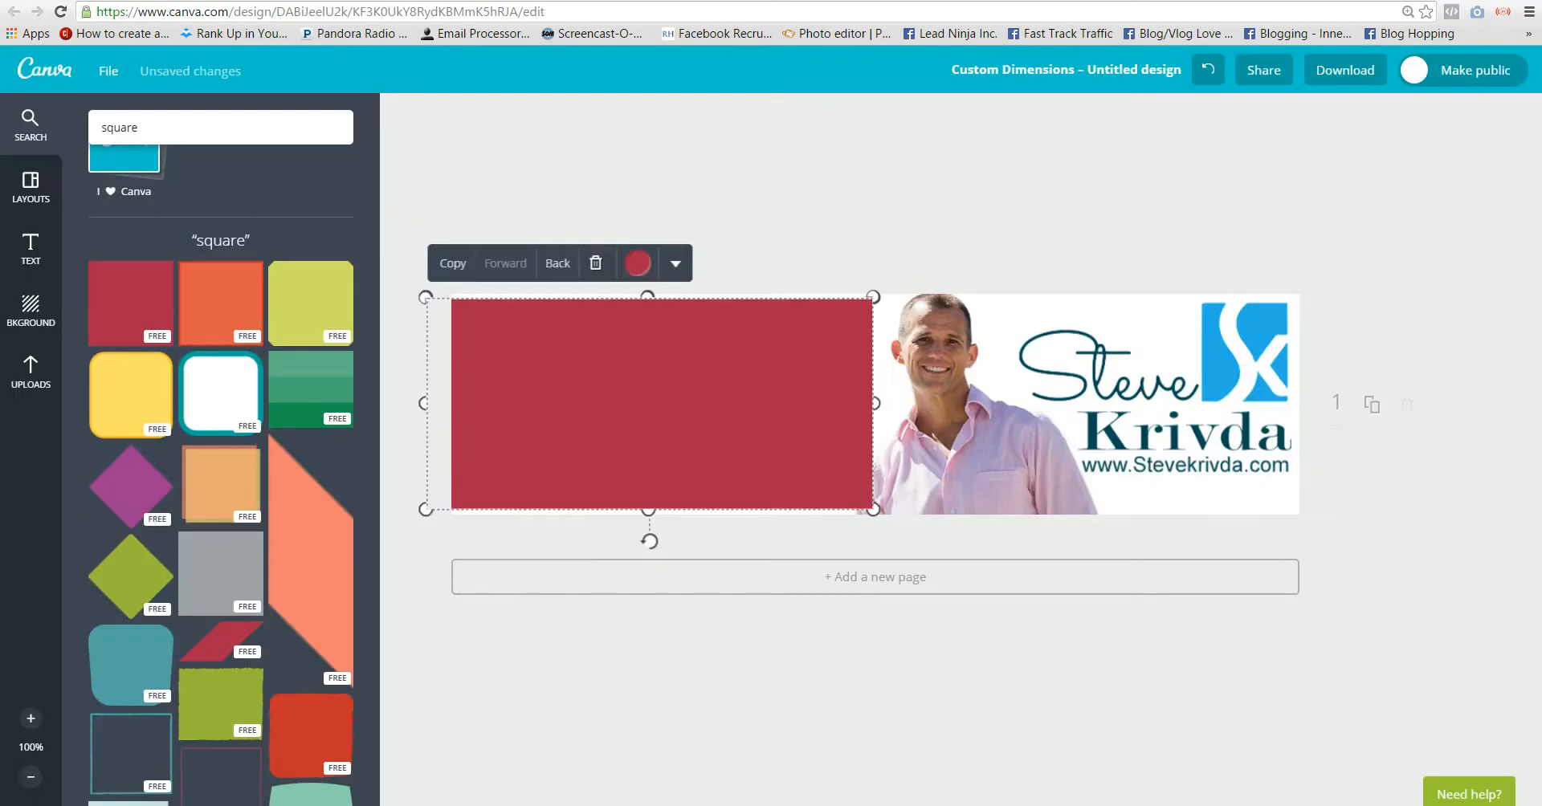
{"action": "left_click_drag", "start_coordinate": [583, 403], "coordinate": [620, 403]}
{"action": "left_click_drag", "start_coordinate": [462, 403], "coordinate": [419, 404]}
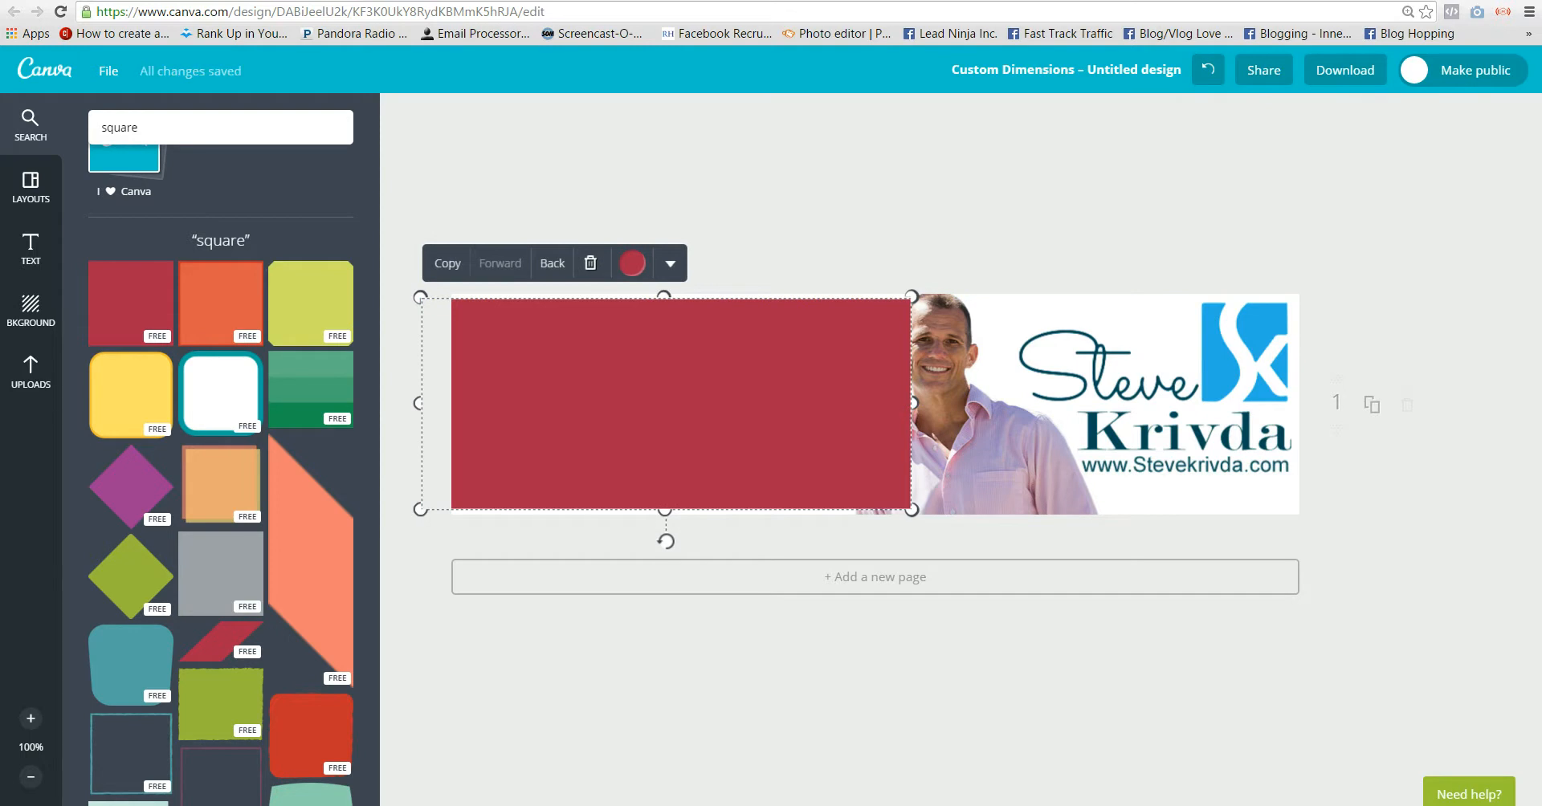
{"action": "mouse_move", "coordinate": [911, 509]}
{"action": "left_mouse_down"}
{"action": "mouse_move", "coordinate": [1050, 569]}
{"action": "mouse_move", "coordinate": [916, 510]}
{"action": "left_mouse_up"}
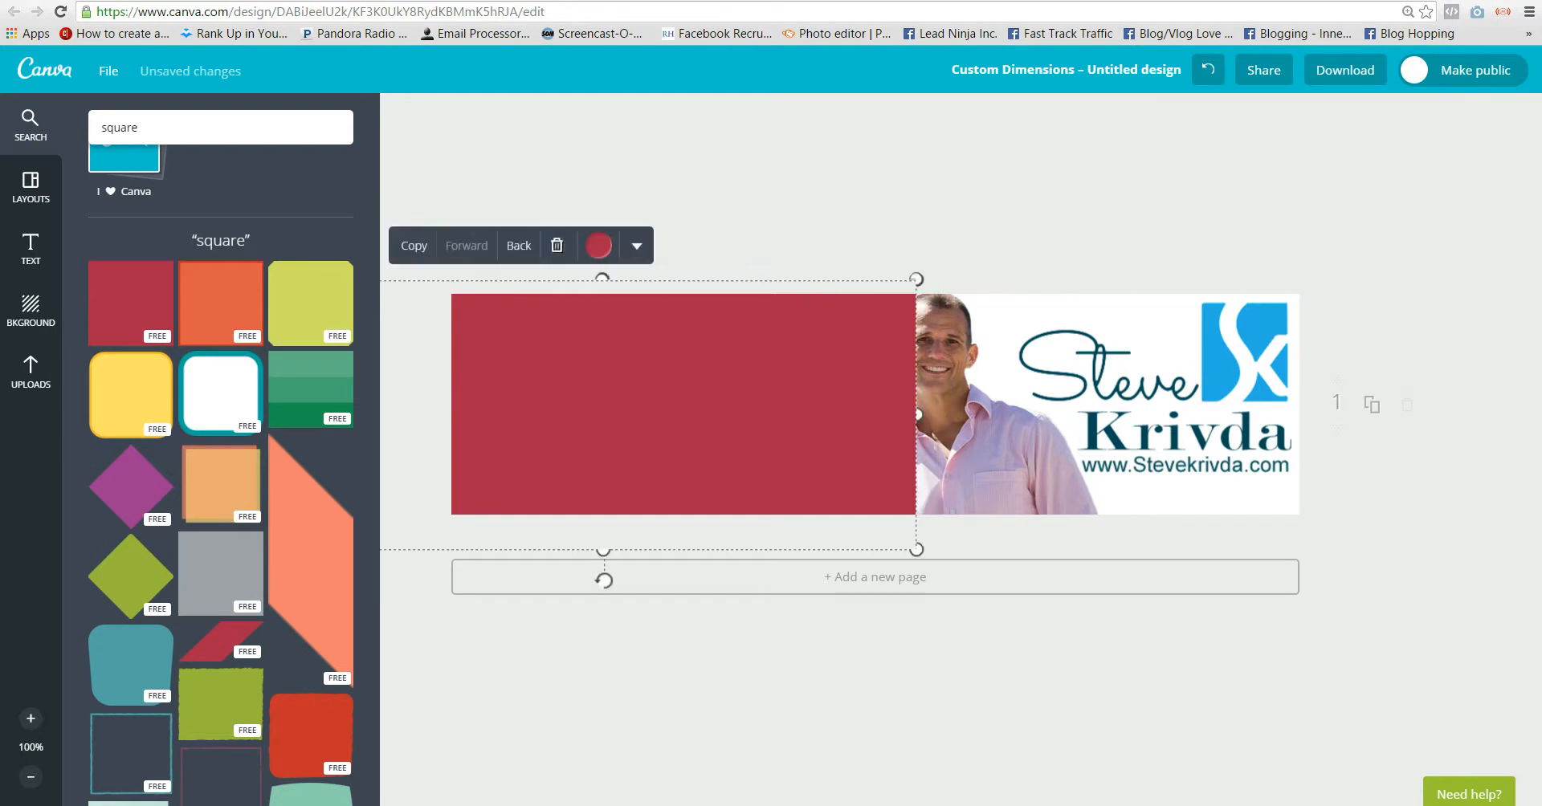
{"action": "left_click", "coordinate": [519, 246]}
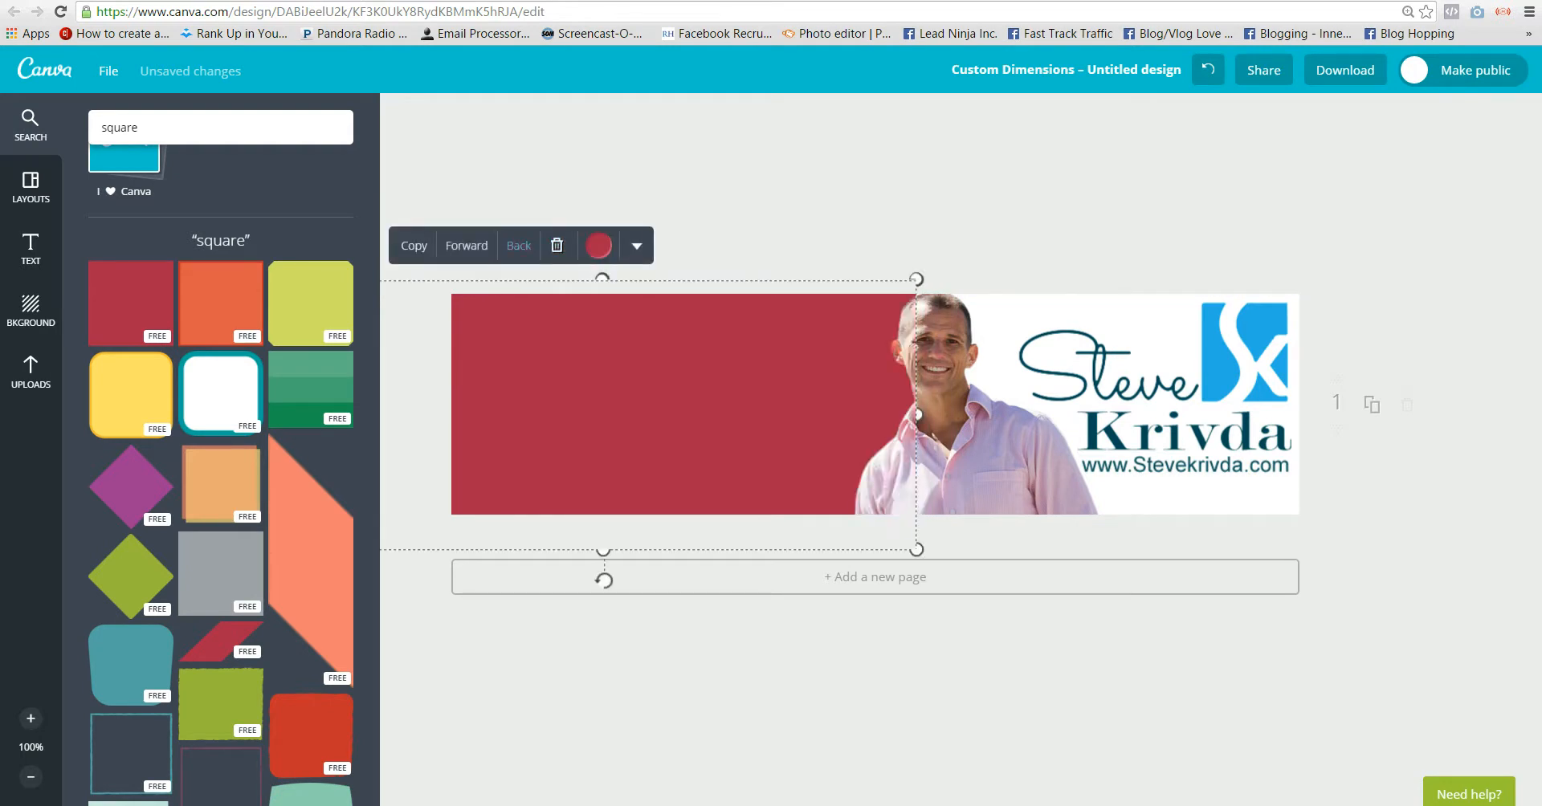
Recolour the large rectangle on the header's left half to light blue 91c0ff
{"action": "left_click", "coordinate": [598, 246]}
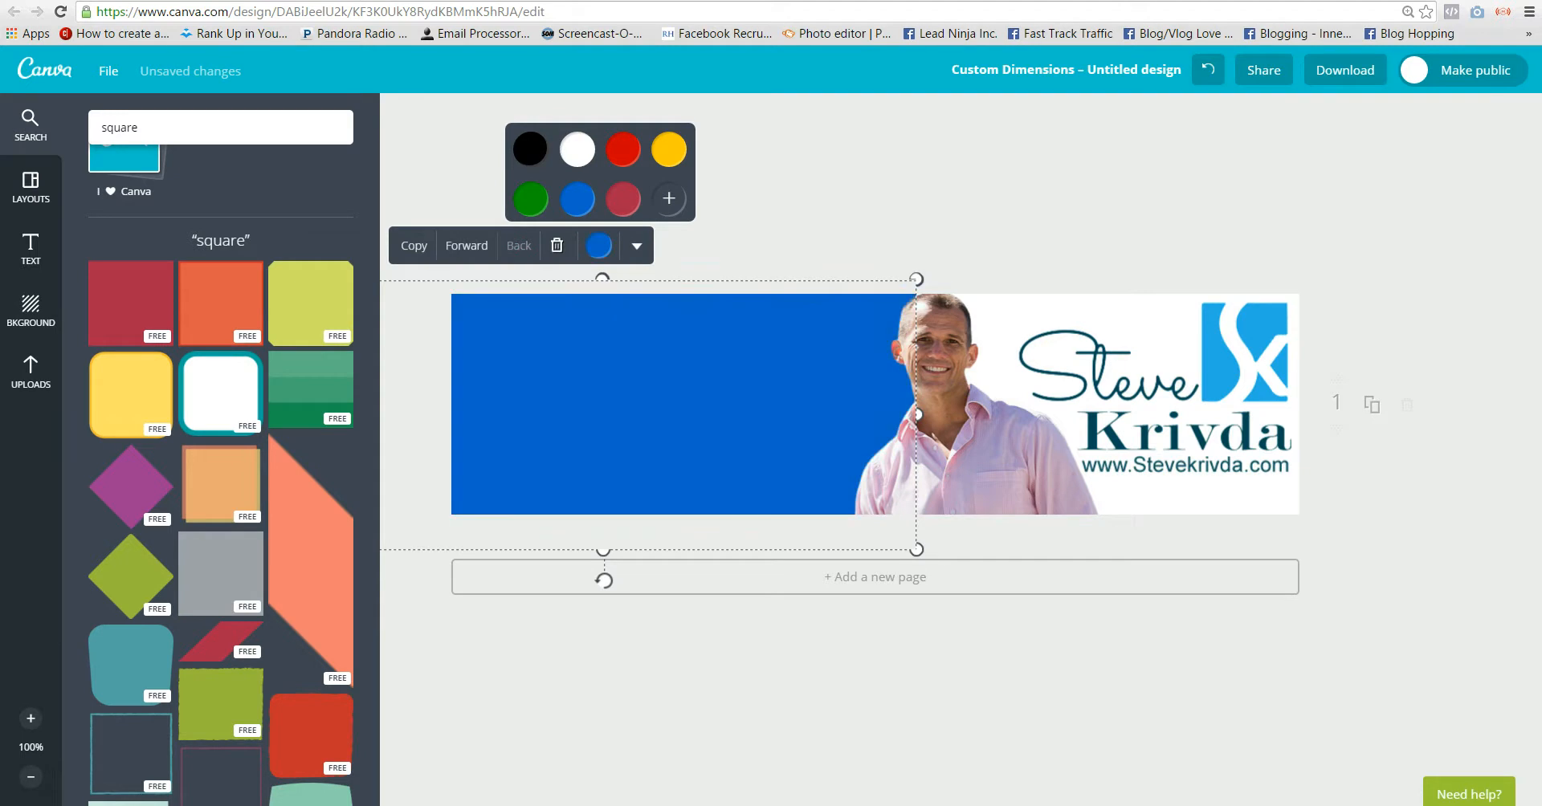
{"action": "left_click", "coordinate": [669, 198]}
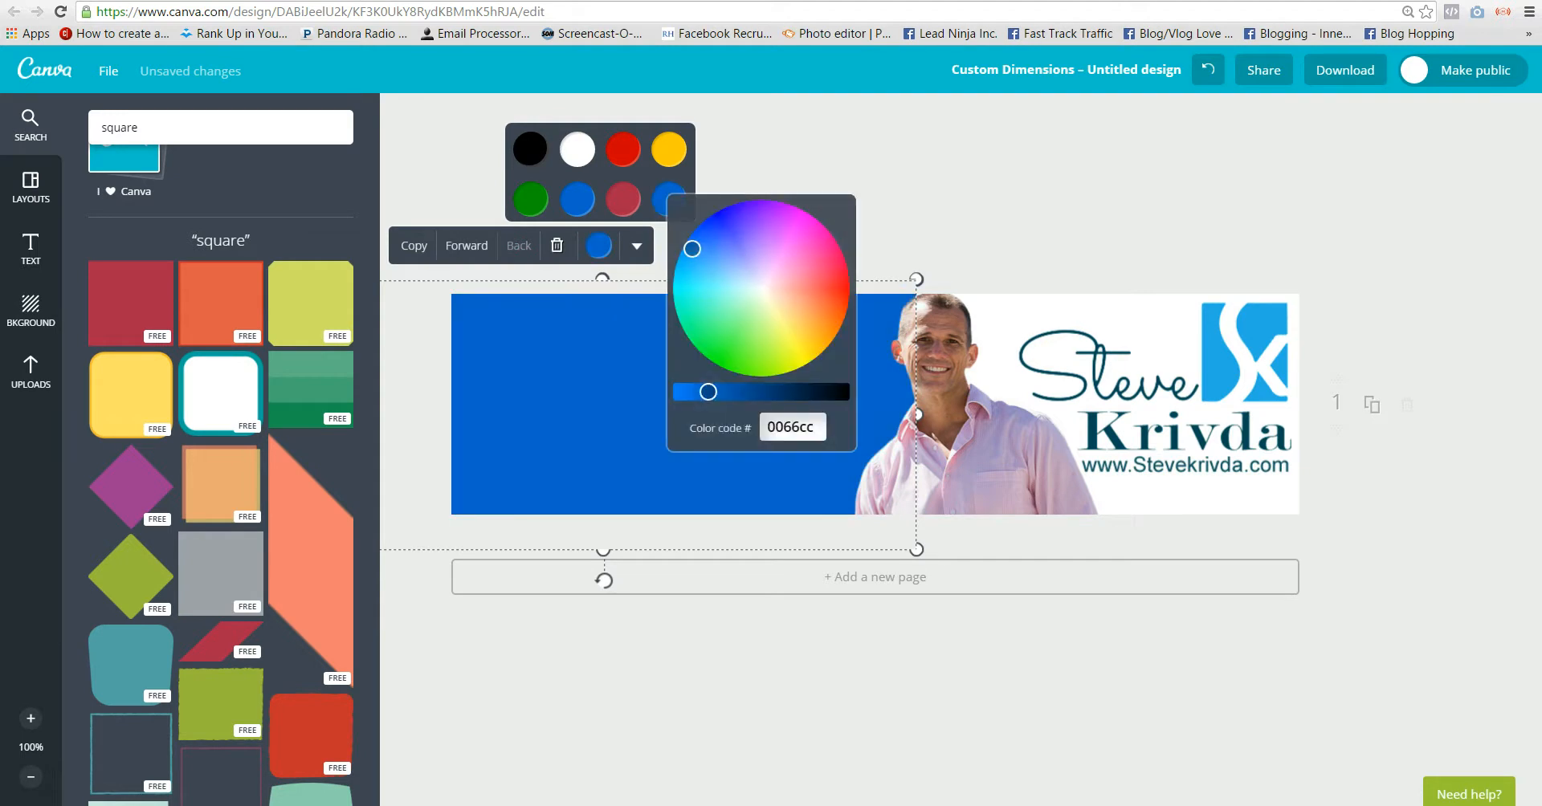
{"action": "left_click_drag", "start_coordinate": [707, 391], "coordinate": [682, 391]}
{"action": "left_click_drag", "start_coordinate": [692, 249], "coordinate": [689, 313]}
{"action": "left_click", "coordinate": [809, 346]}
{"action": "left_click_drag", "start_coordinate": [809, 346], "coordinate": [733, 268]}
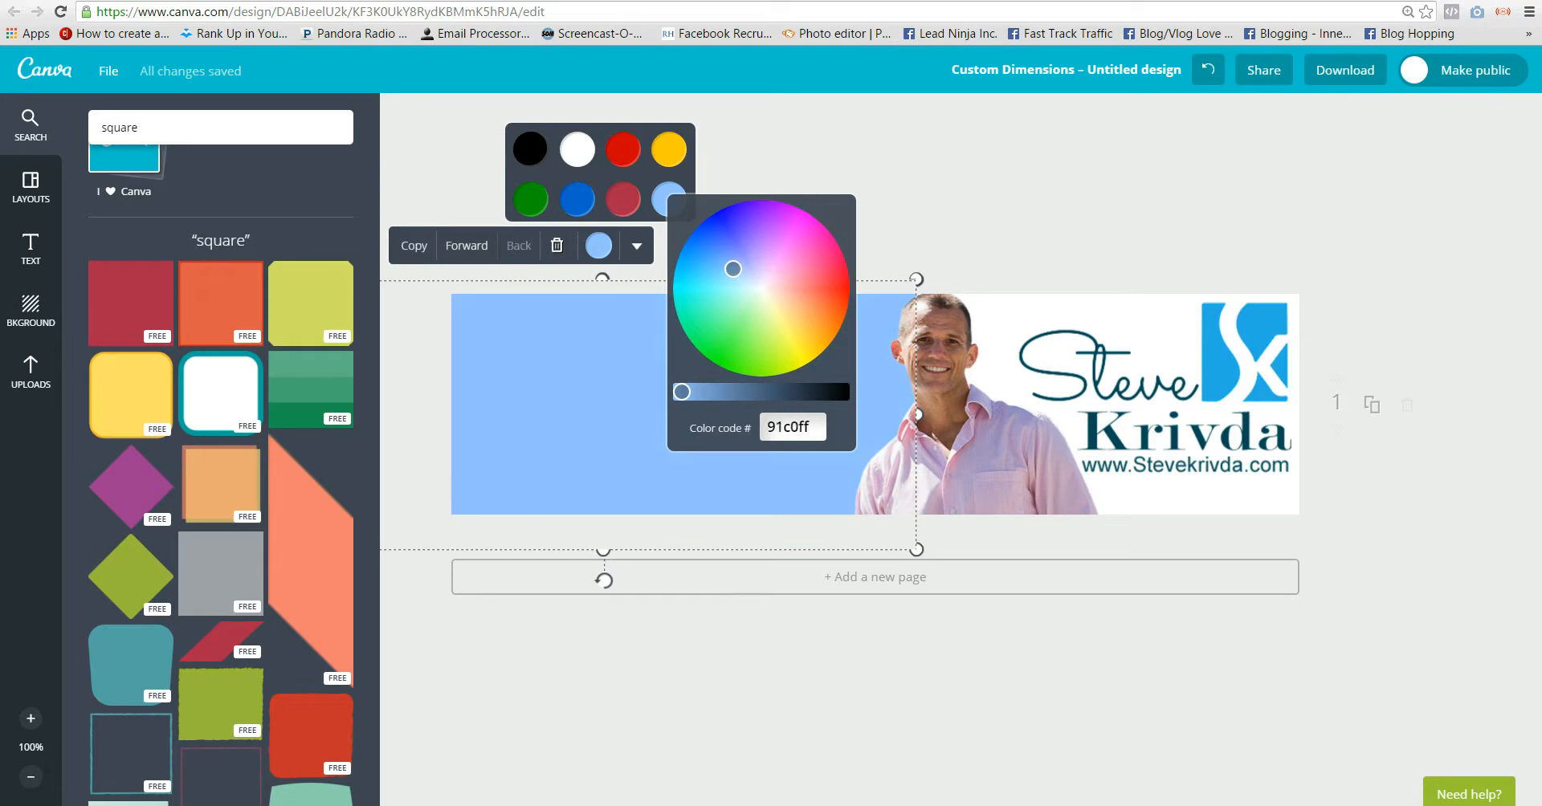
{"action": "key", "text": "Escape"}
Using the live site's header as reference, add another red square as a thin strip along the header's lower-left edge, behind the portrait
{"action": "key", "text": "ctrl+Tab"}
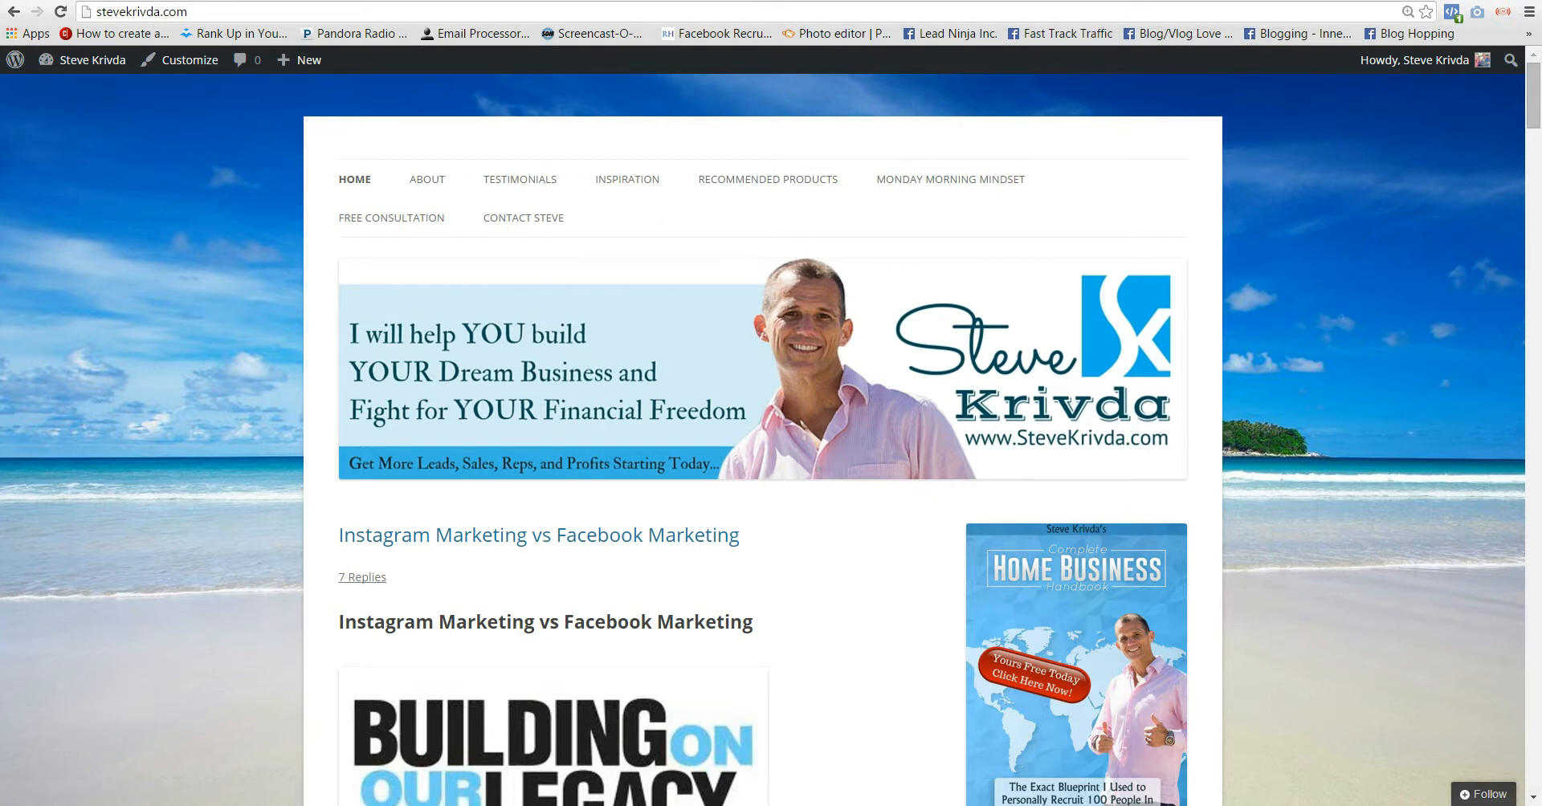
{"action": "key", "text": "ctrl+Tab"}
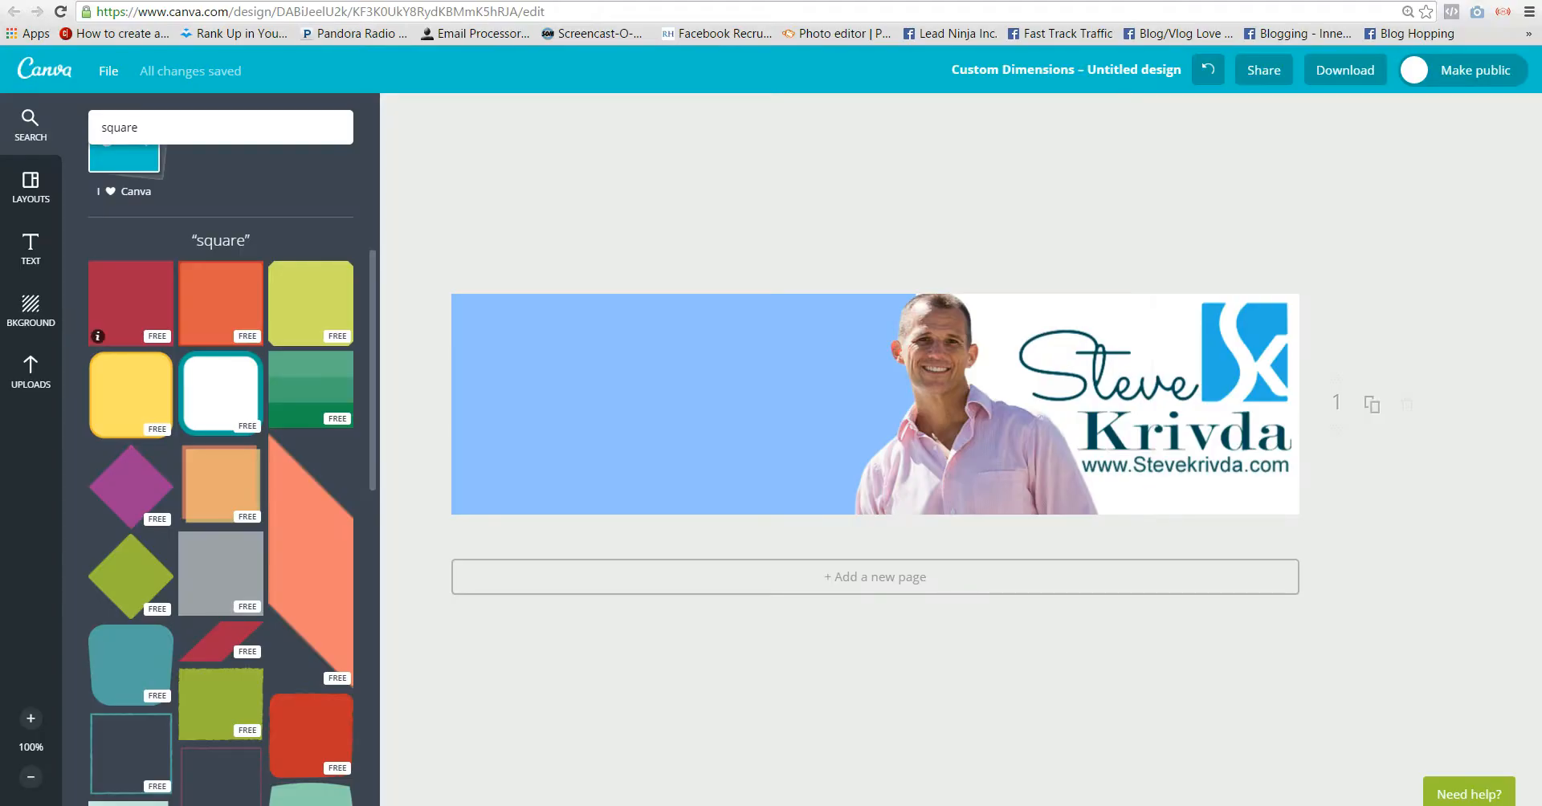
{"action": "left_click", "coordinate": [97, 339]}
{"action": "left_click_drag", "start_coordinate": [873, 296], "coordinate": [873, 466]}
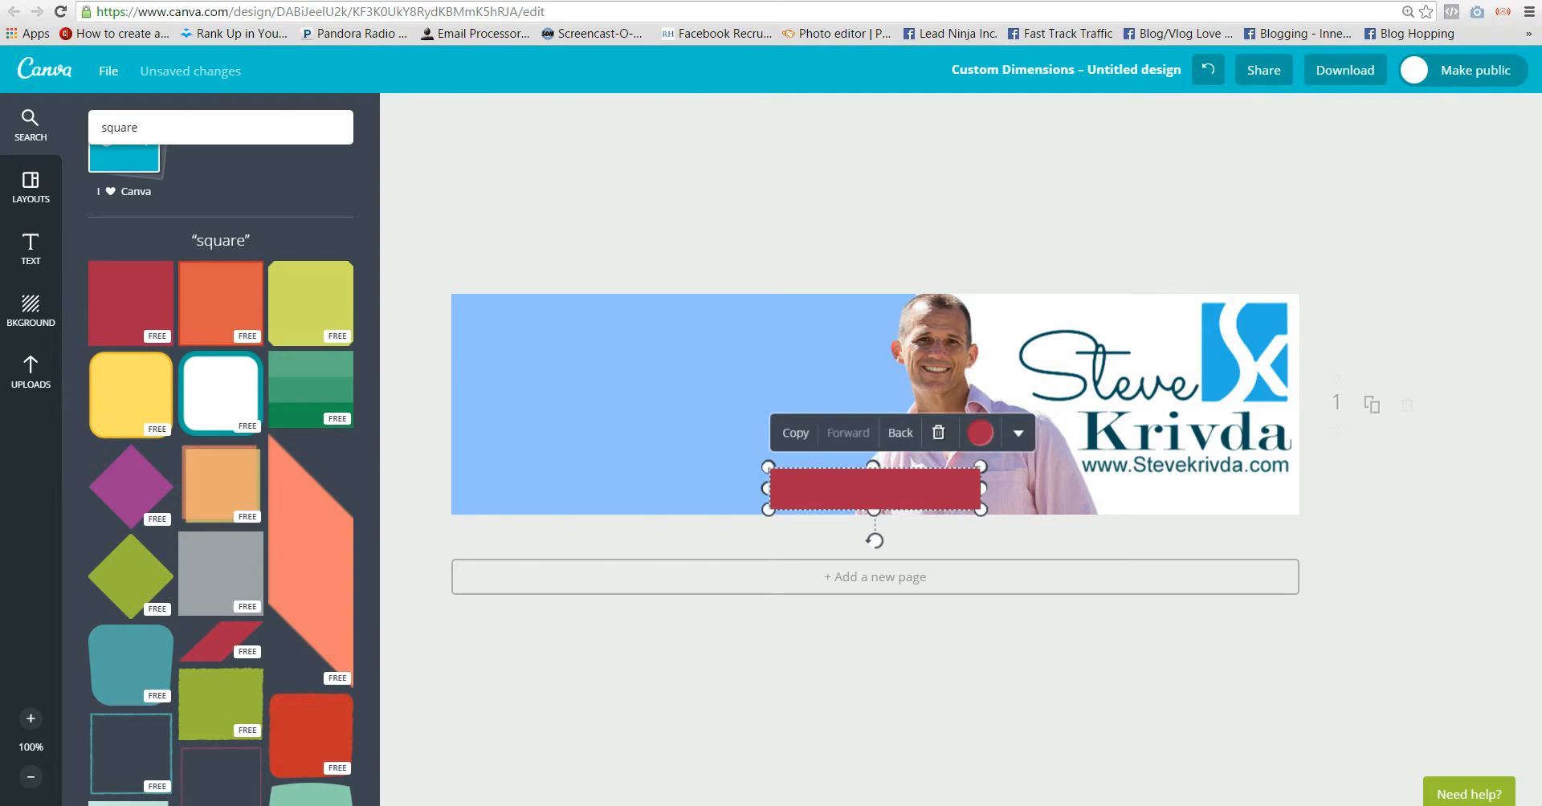
{"action": "left_click_drag", "start_coordinate": [768, 488], "coordinate": [459, 487]}
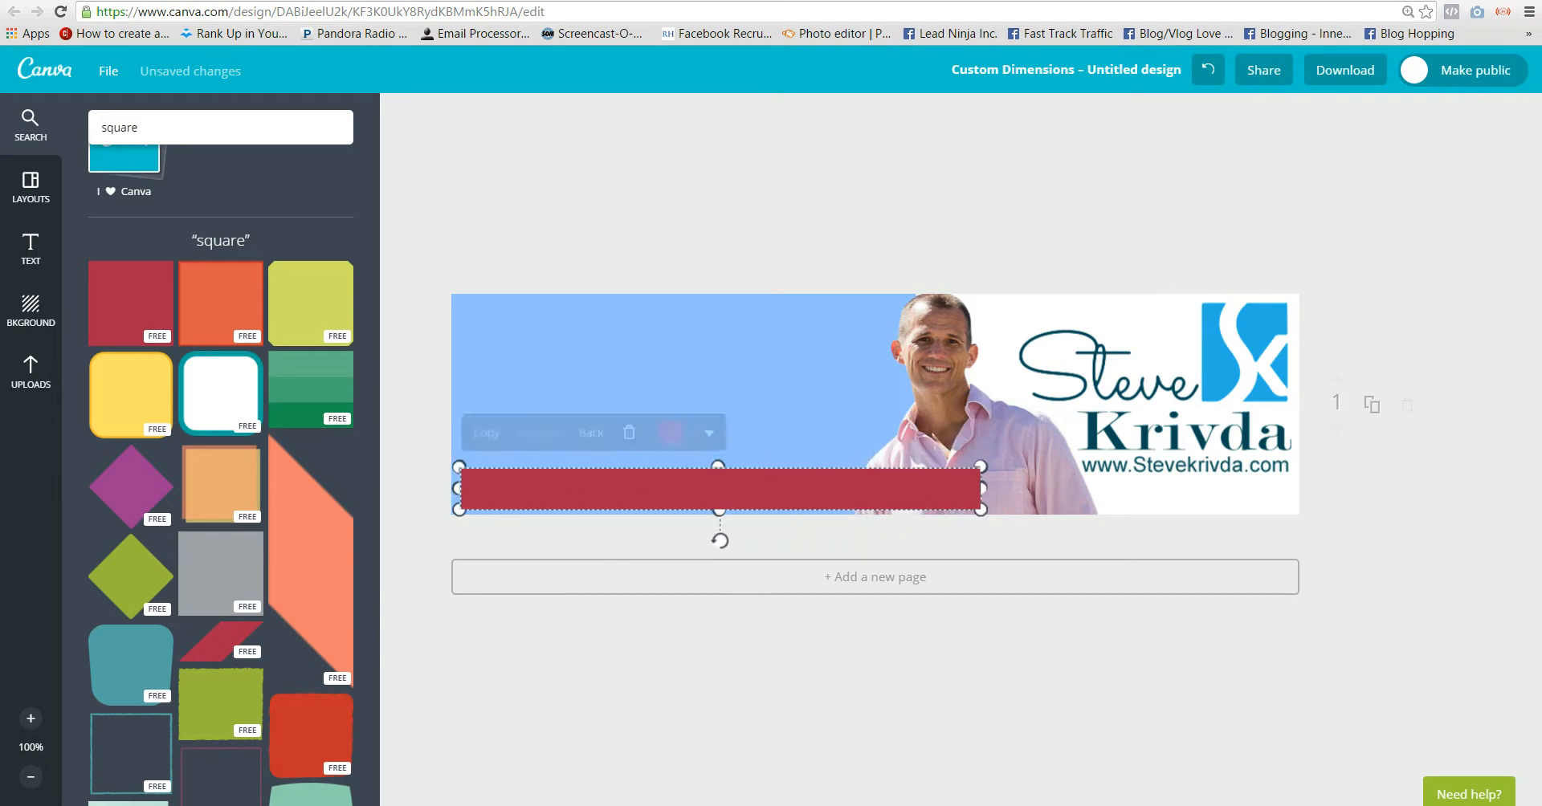
{"action": "left_click_drag", "start_coordinate": [578, 488], "coordinate": [513, 494]}
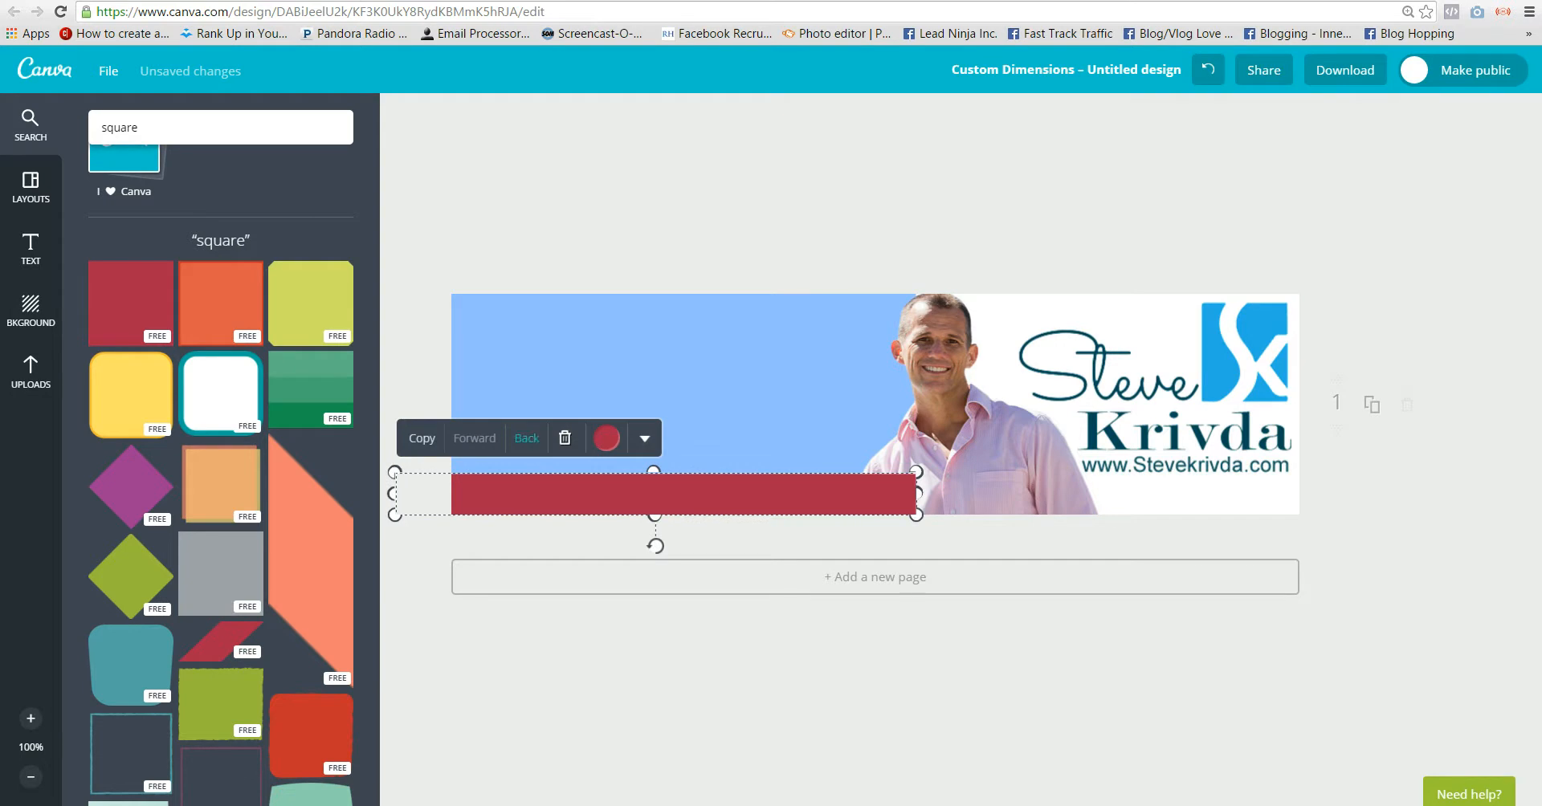
{"action": "left_click", "coordinate": [527, 438]}
{"action": "left_click", "coordinate": [690, 650]}
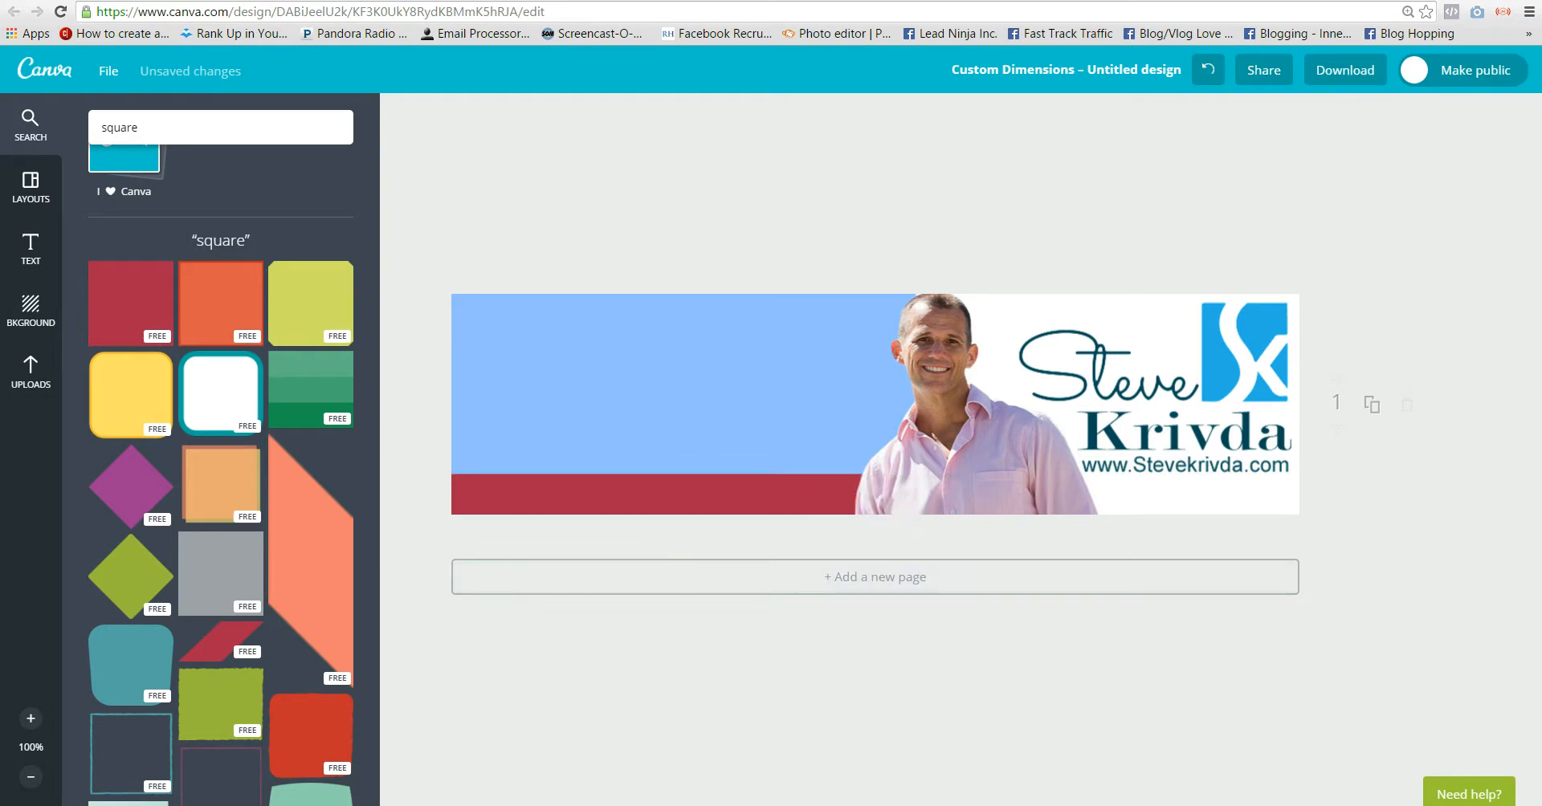
Recolour the thin strip along the header's lower edge to dark blue 0056ad
{"action": "left_click", "coordinate": [691, 494]}
{"action": "left_click", "coordinate": [607, 438]}
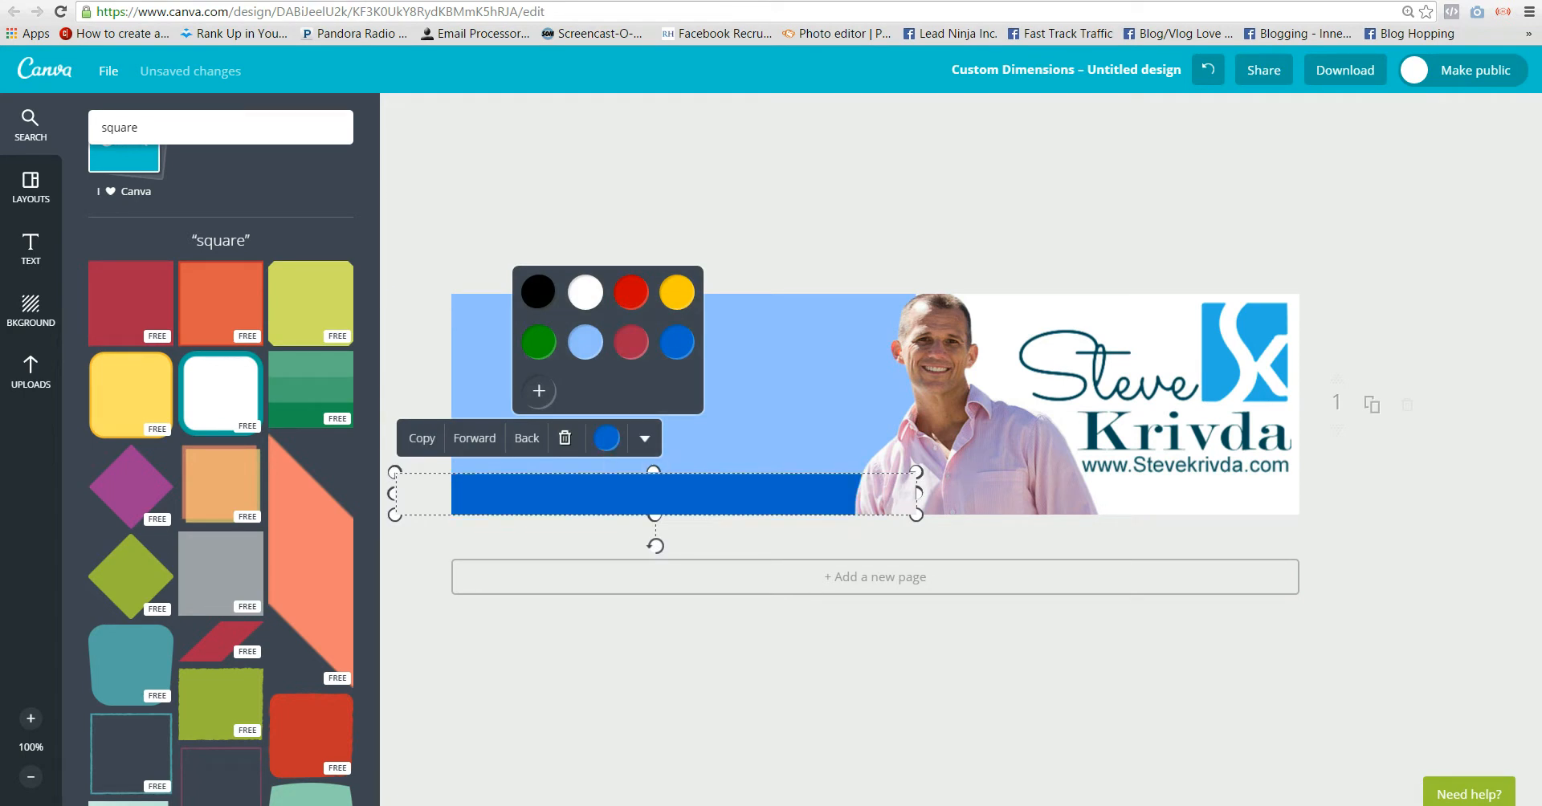
{"action": "left_click", "coordinate": [539, 392]}
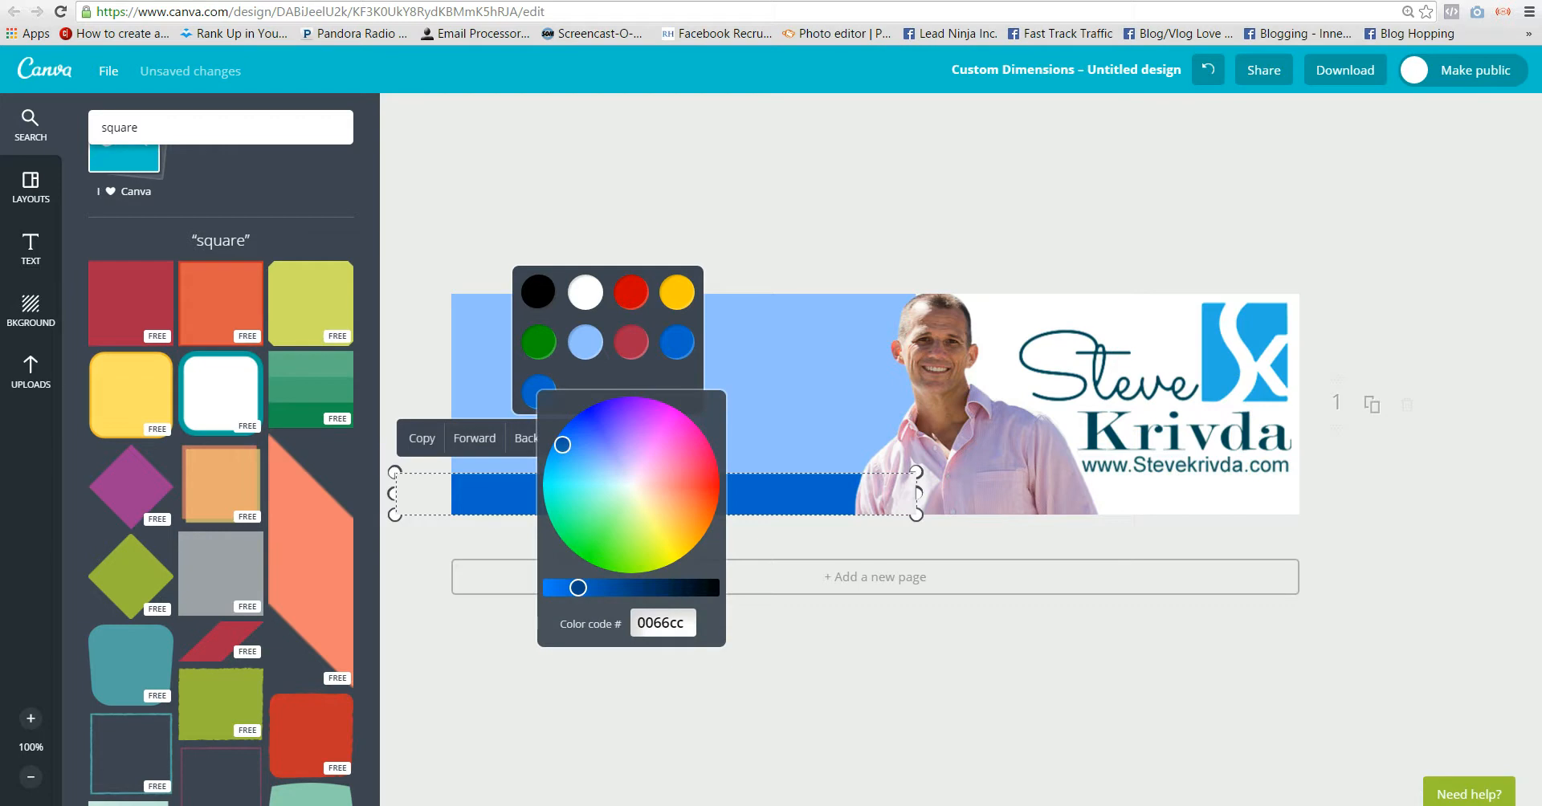
{"action": "left_click_drag", "start_coordinate": [579, 588], "coordinate": [604, 587]}
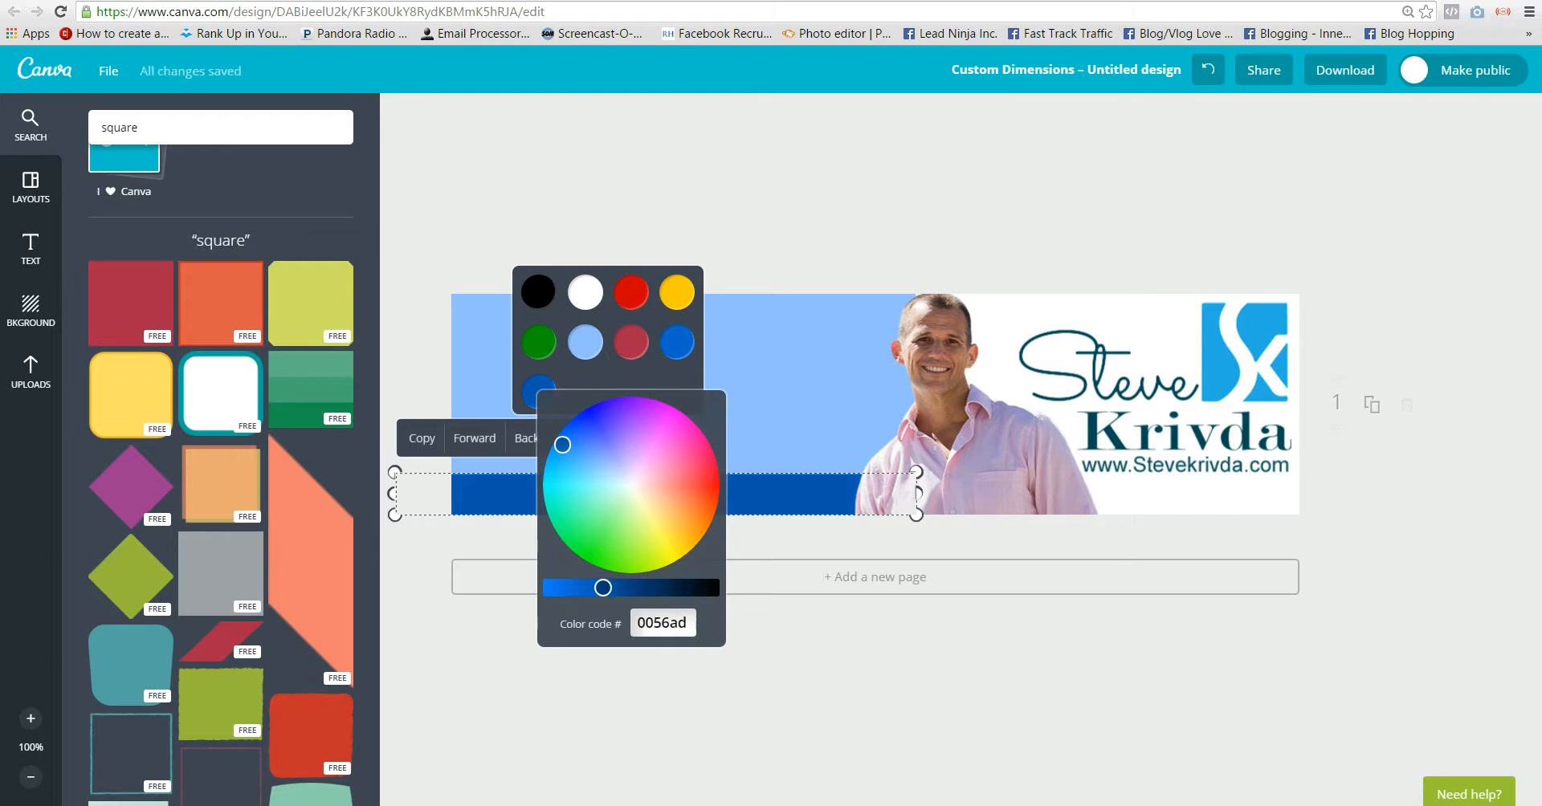
{"action": "key", "text": "Escape"}
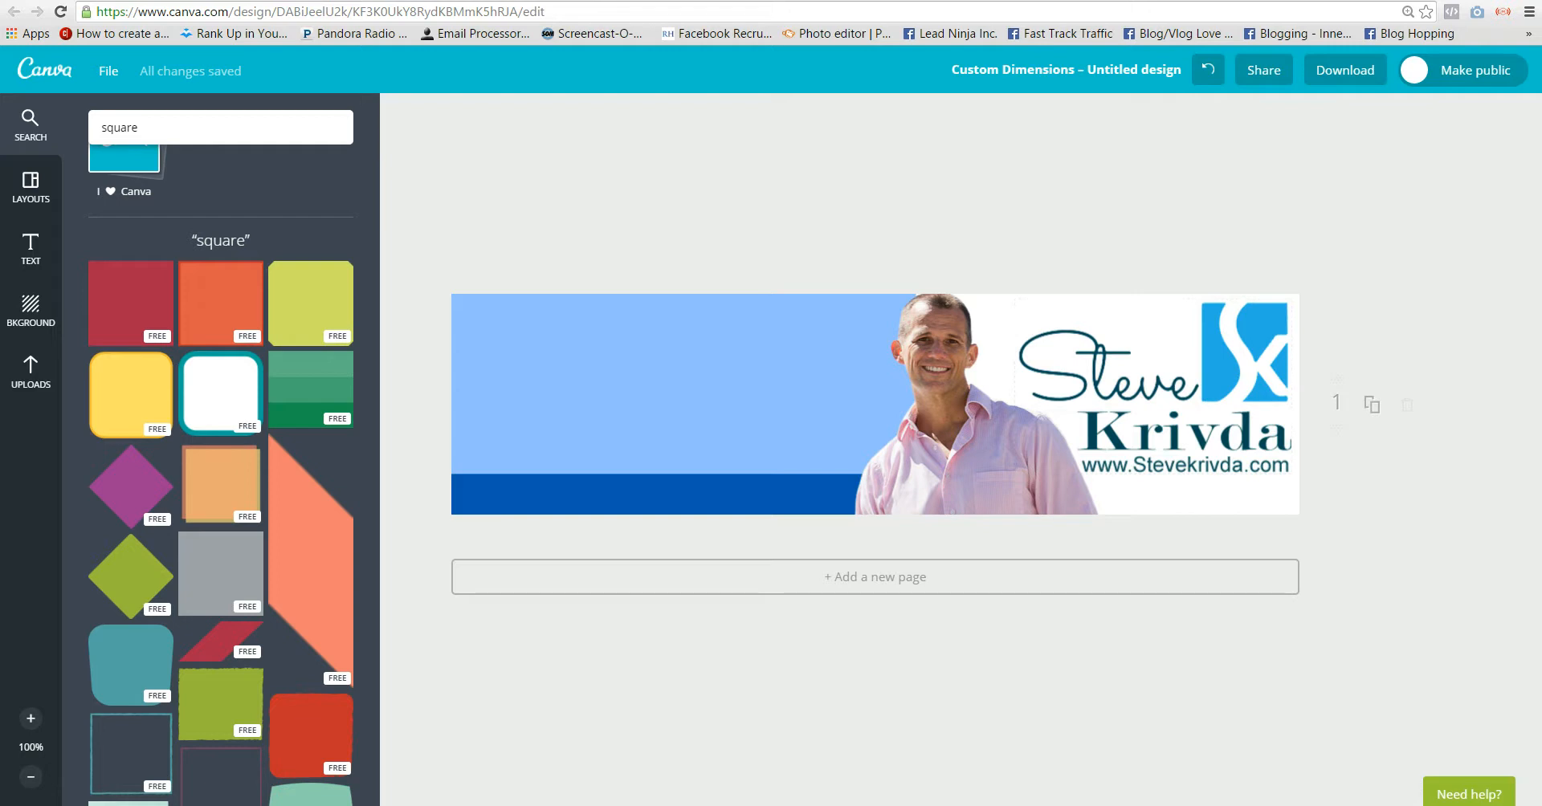
Nudge the portrait slightly up and left, and recolour the large rectangle behind it to pale blue b3ecff
{"action": "left_click_drag", "start_coordinate": [954, 426], "coordinate": [952, 419]}
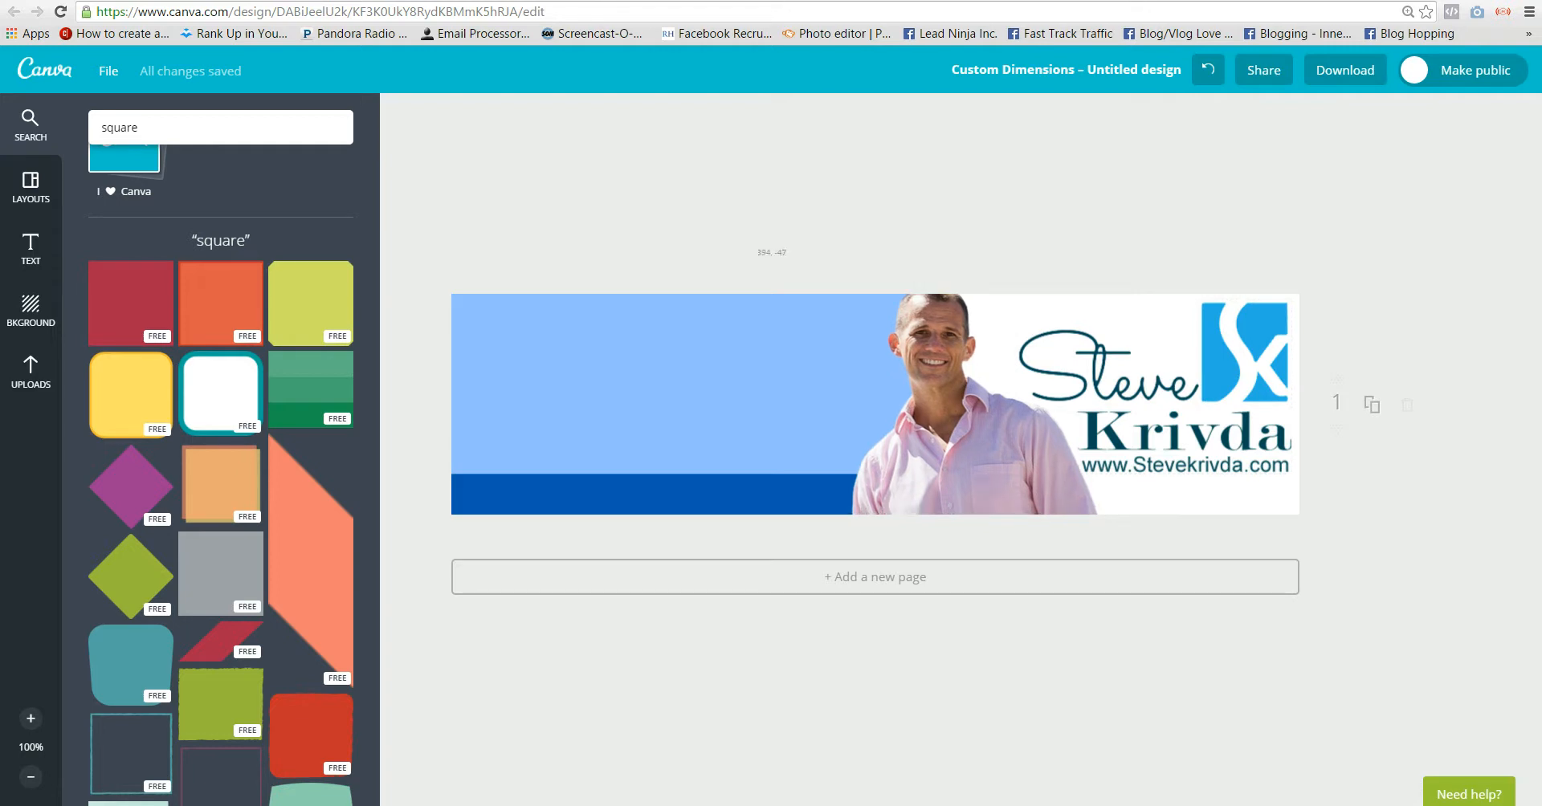
{"action": "left_click", "coordinate": [706, 386]}
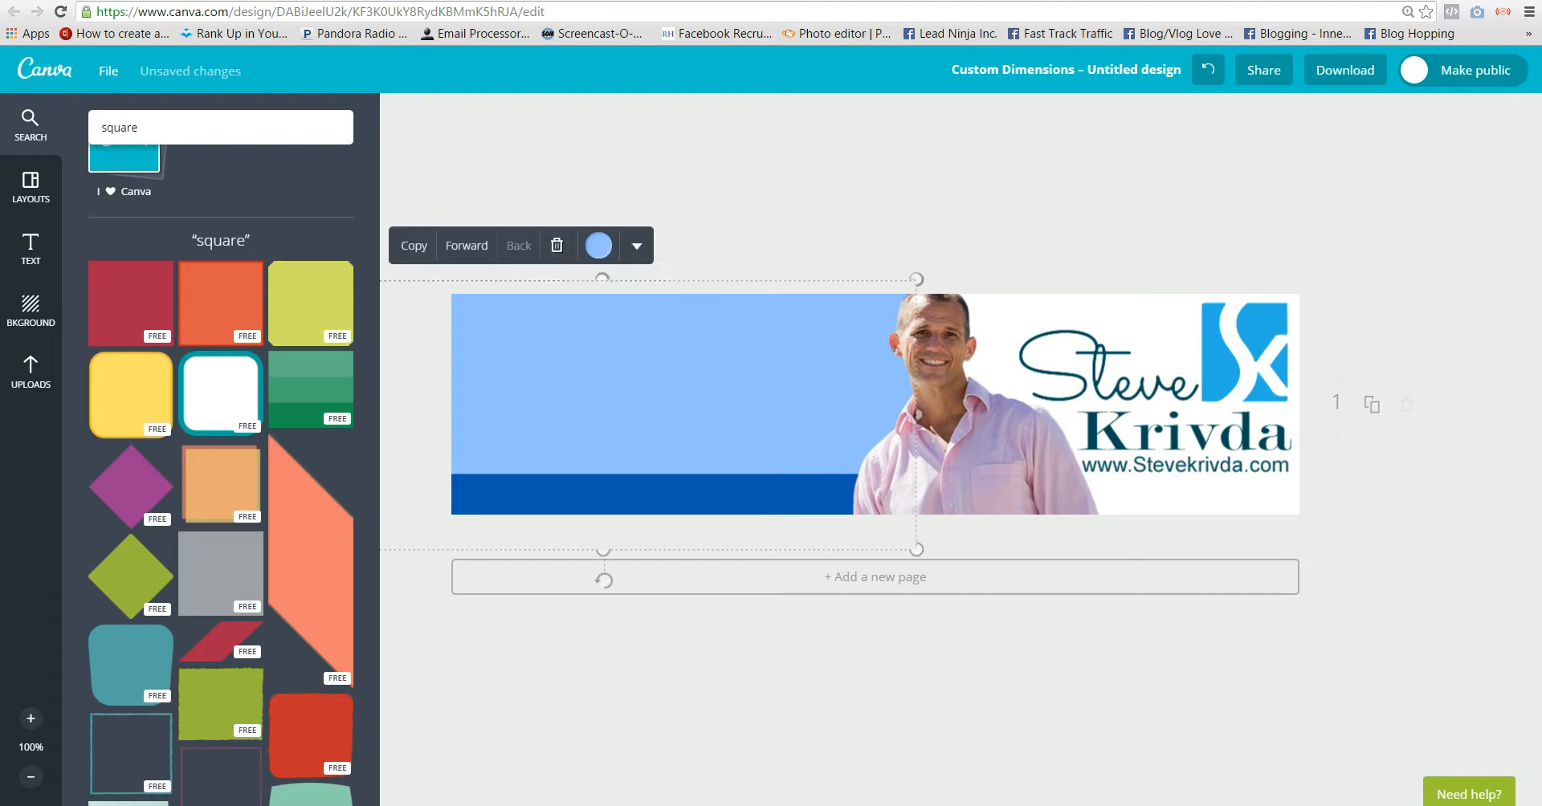
{"action": "left_click", "coordinate": [598, 245]}
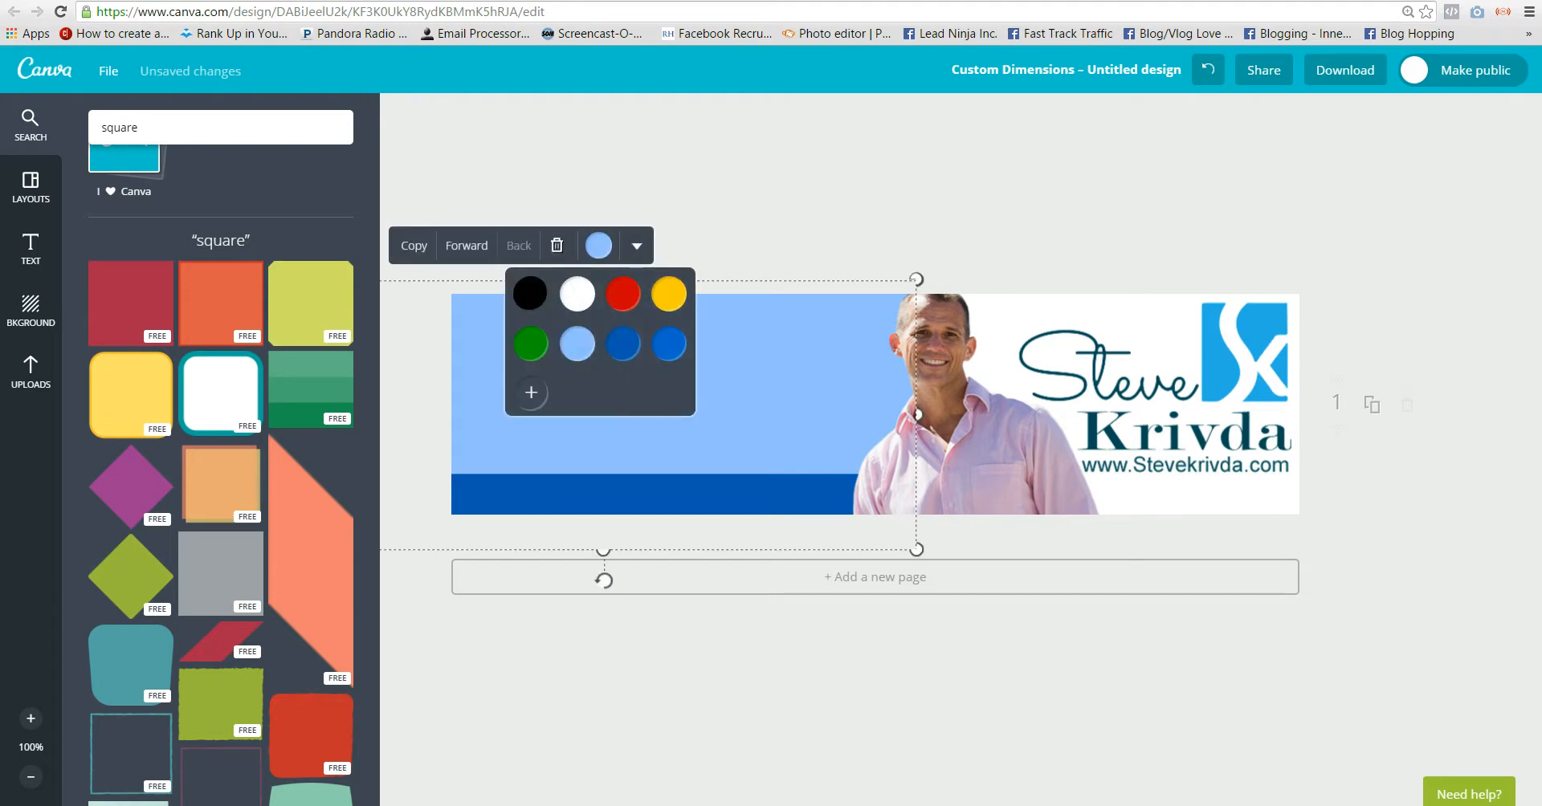
{"action": "left_click", "coordinate": [530, 392]}
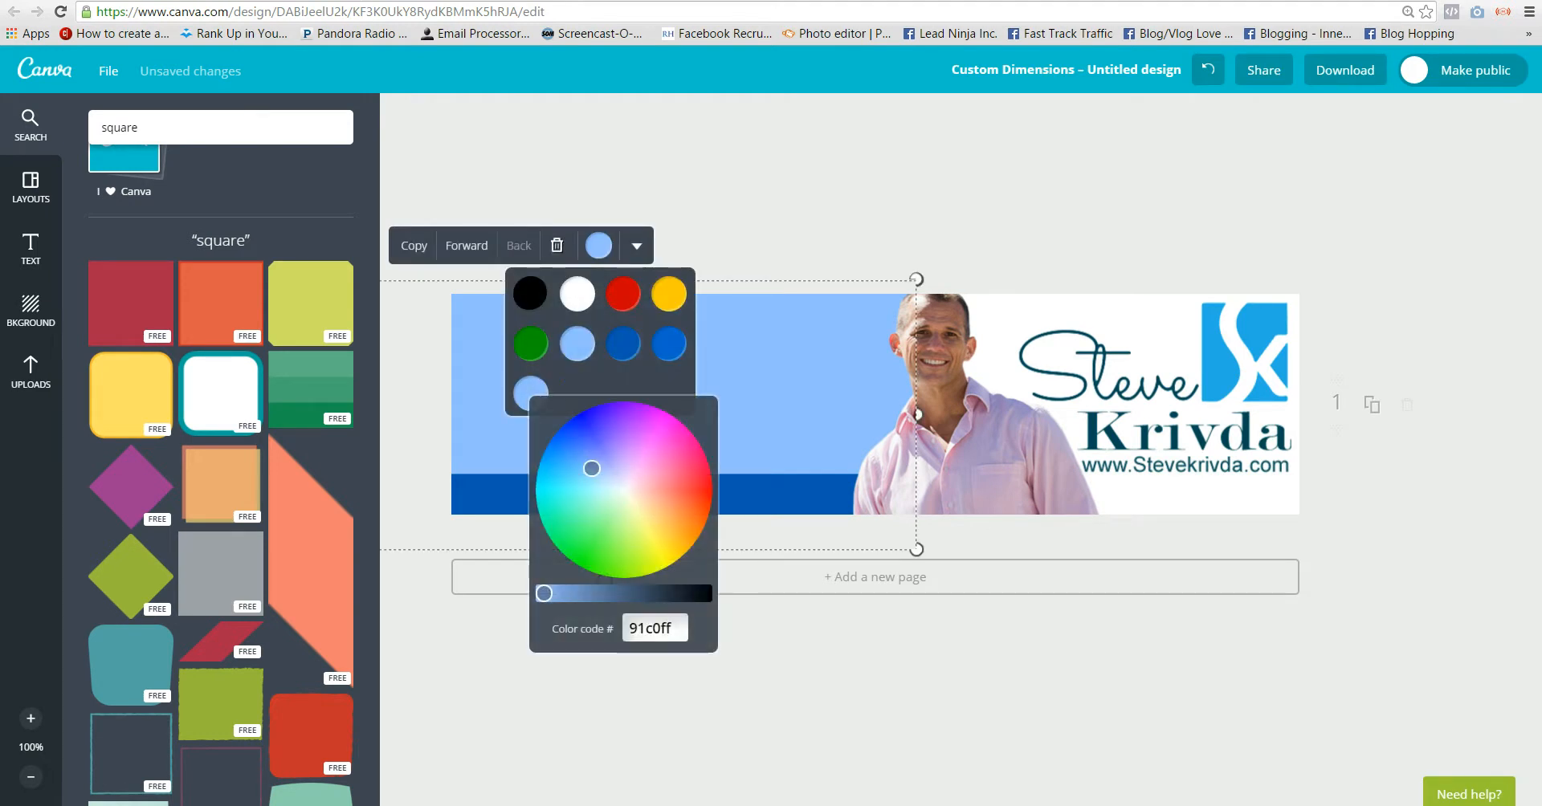
{"action": "mouse_move", "coordinate": [591, 468]}
{"action": "left_mouse_down"}
{"action": "mouse_move", "coordinate": [579, 477]}
{"action": "mouse_move", "coordinate": [600, 483]}
{"action": "left_mouse_up"}
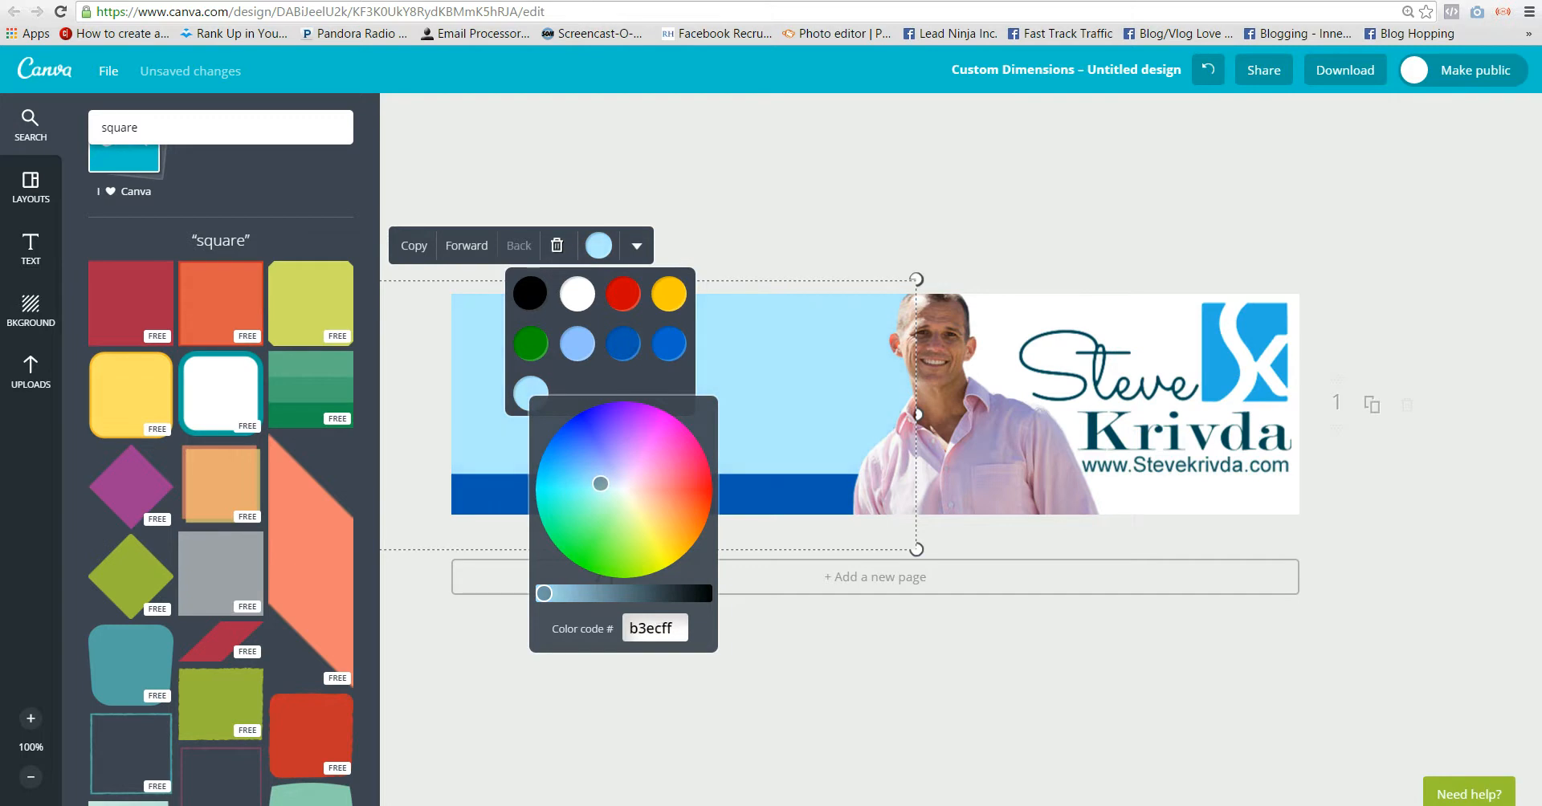
{"action": "key", "text": "Escape"}
Recolour the lower strip to a soft turquoise, starting from the large rectangle's pale blue and darkening it slightly
{"action": "left_click", "coordinate": [654, 493]}
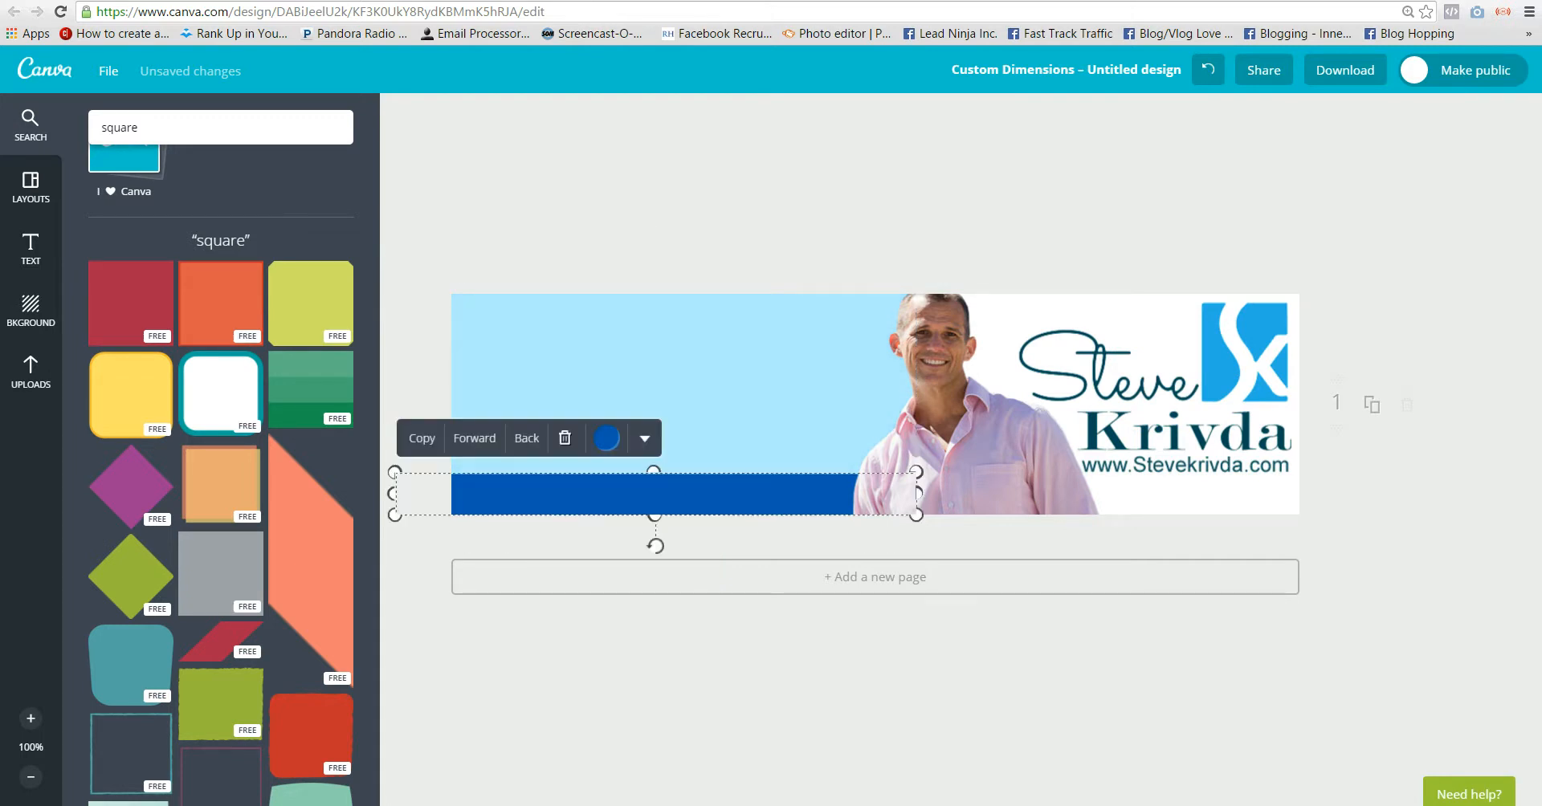
{"action": "left_click", "coordinate": [606, 438]}
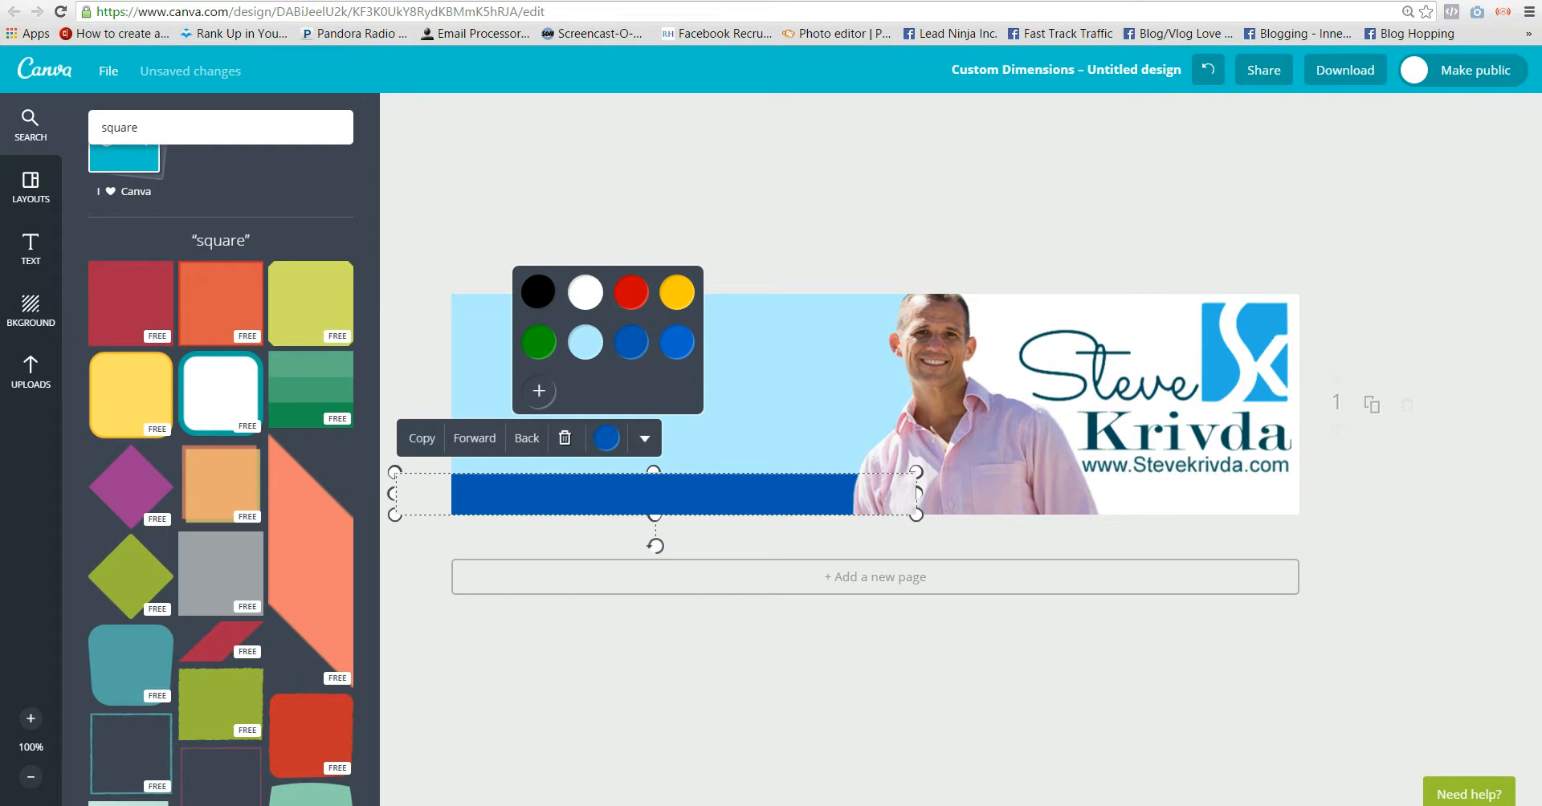
{"action": "left_click", "coordinate": [585, 342]}
{"action": "left_click", "coordinate": [606, 438]}
{"action": "left_click", "coordinate": [677, 390]}
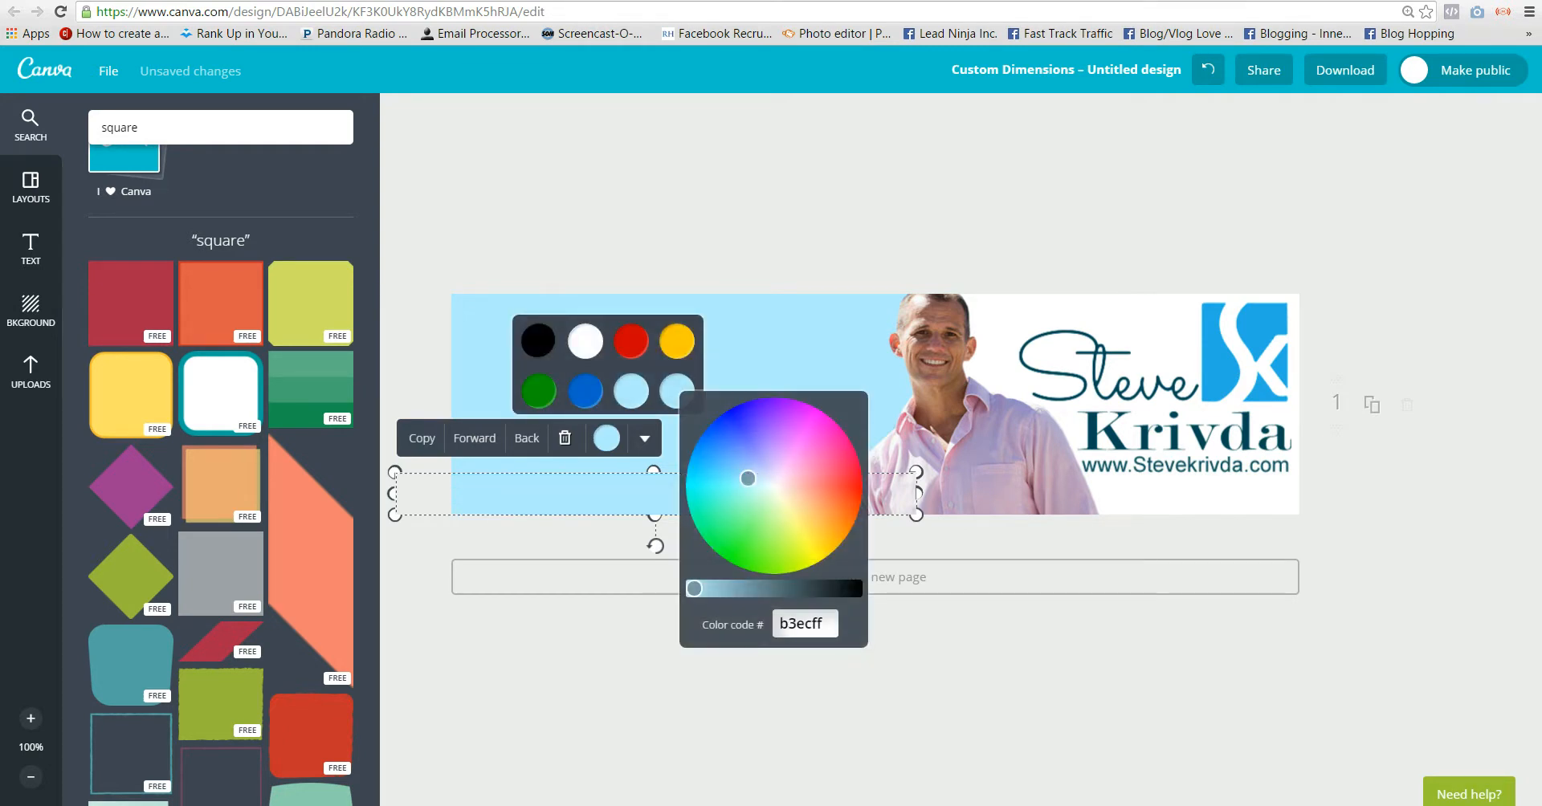
{"action": "mouse_move", "coordinate": [694, 589]}
{"action": "left_mouse_down"}
{"action": "mouse_move", "coordinate": [722, 589]}
{"action": "mouse_move", "coordinate": [694, 588]}
{"action": "left_mouse_up"}
{"action": "left_click_drag", "start_coordinate": [747, 479], "coordinate": [740, 489]}
{"action": "left_click_drag", "start_coordinate": [696, 588], "coordinate": [712, 589]}
{"action": "key", "text": "Escape"}
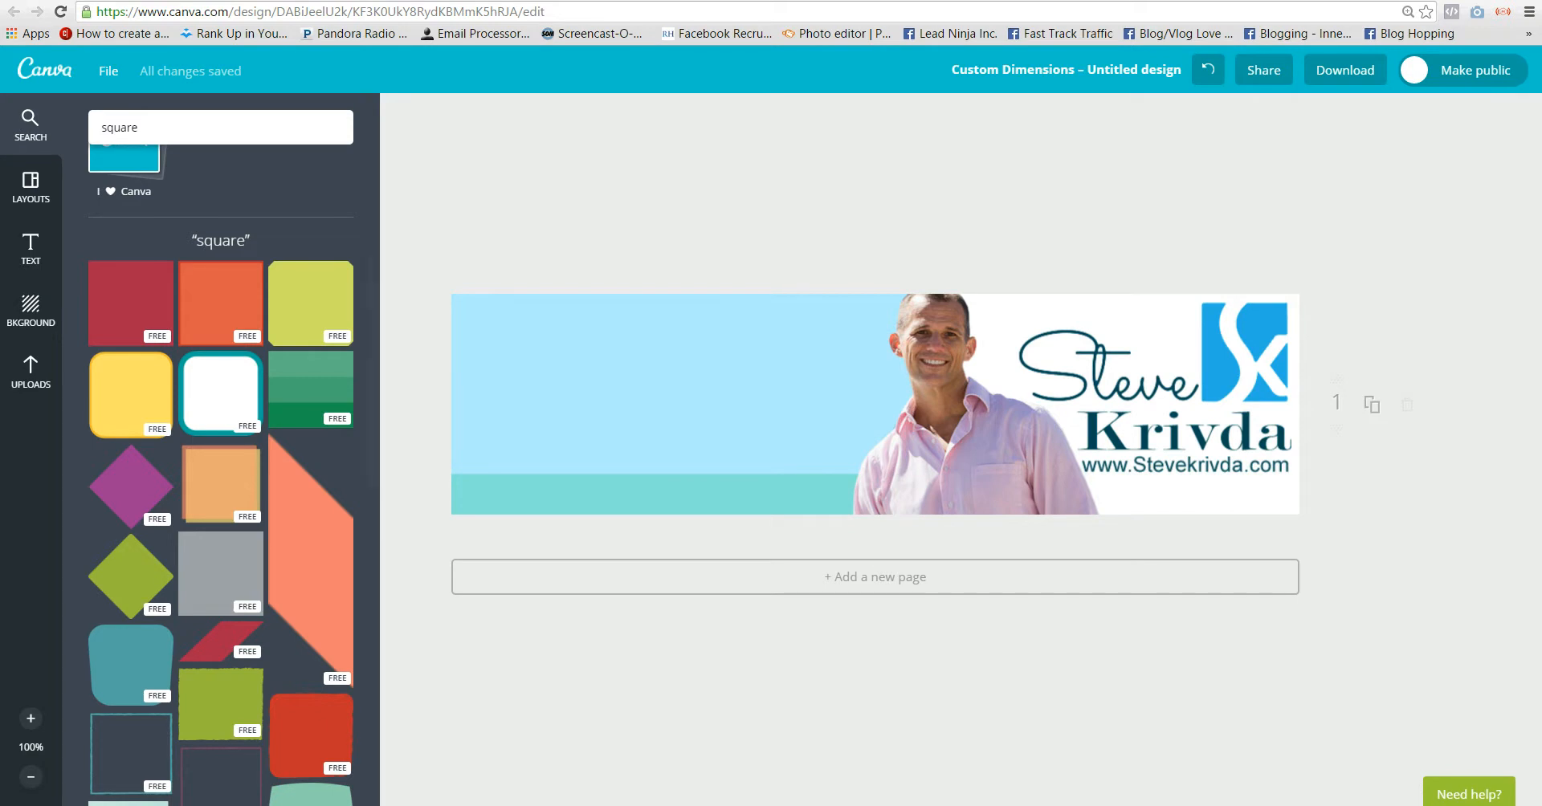
Add a subheading text to the header reading "Get More Leads, Sales and Reps...Starting Today"
{"action": "left_click", "coordinate": [31, 247]}
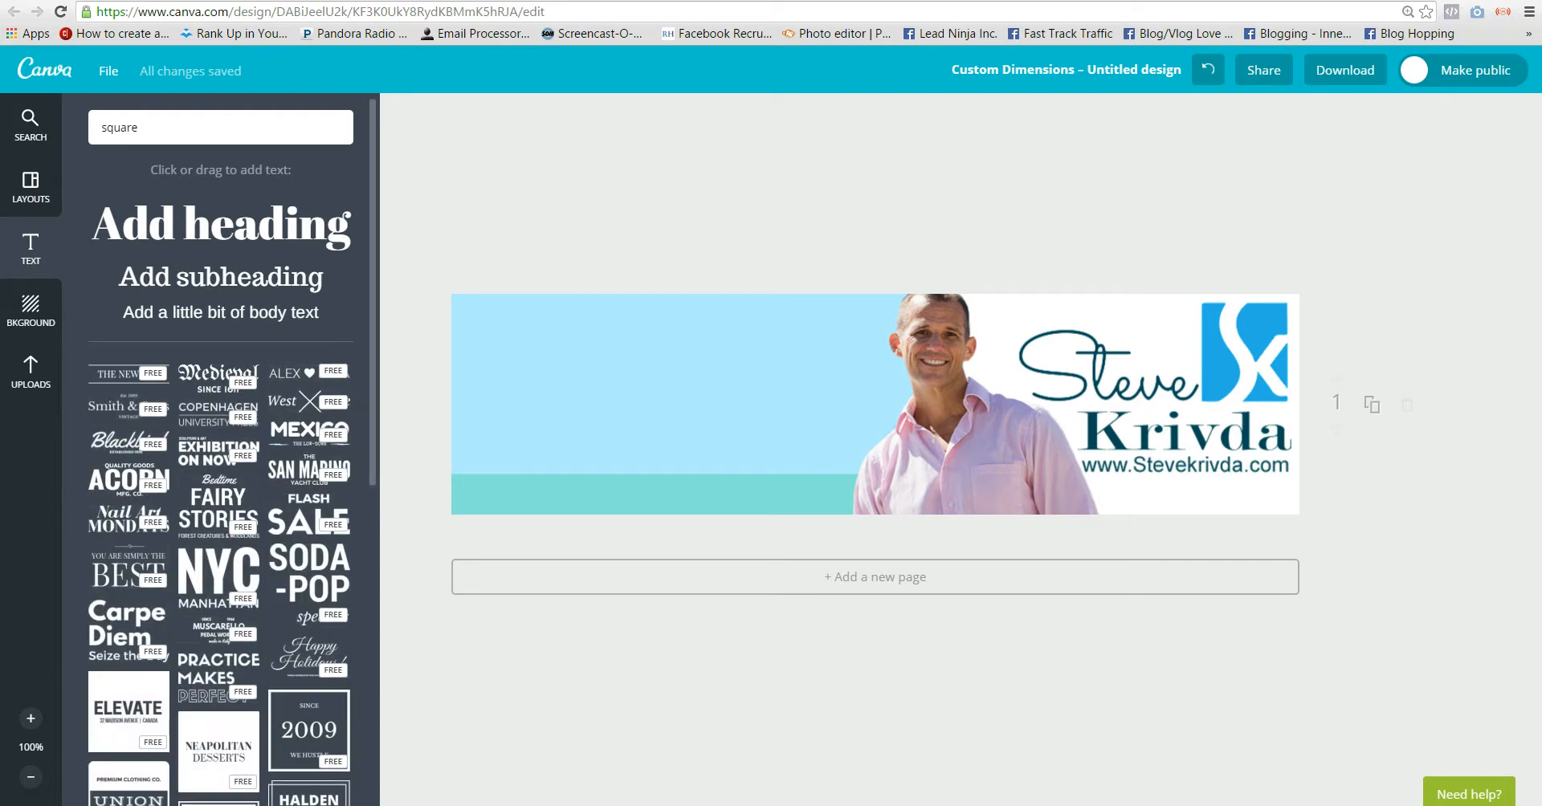
{"action": "left_click", "coordinate": [221, 276]}
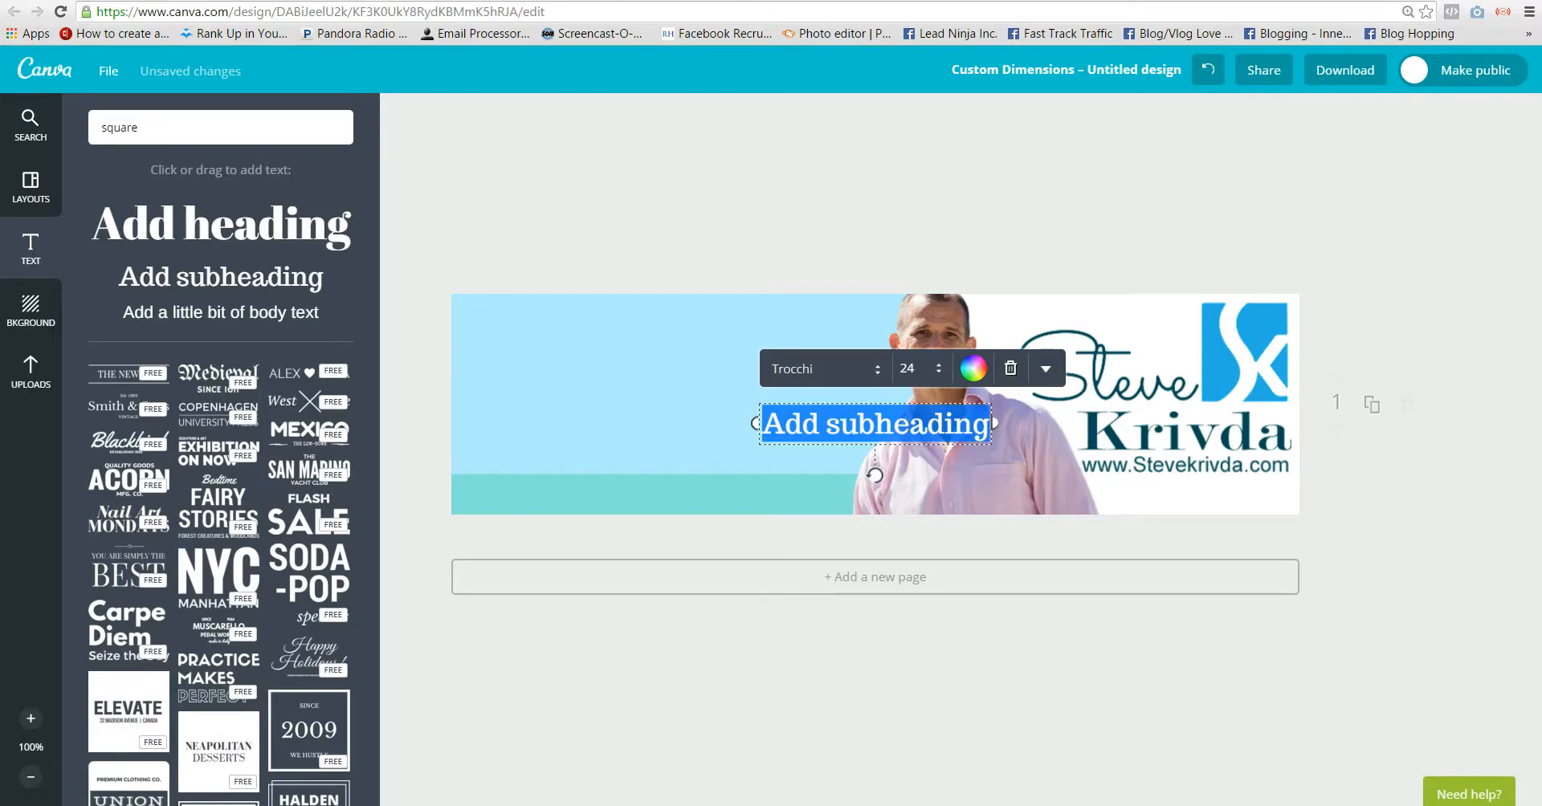
{"action": "type", "text": "Get"}
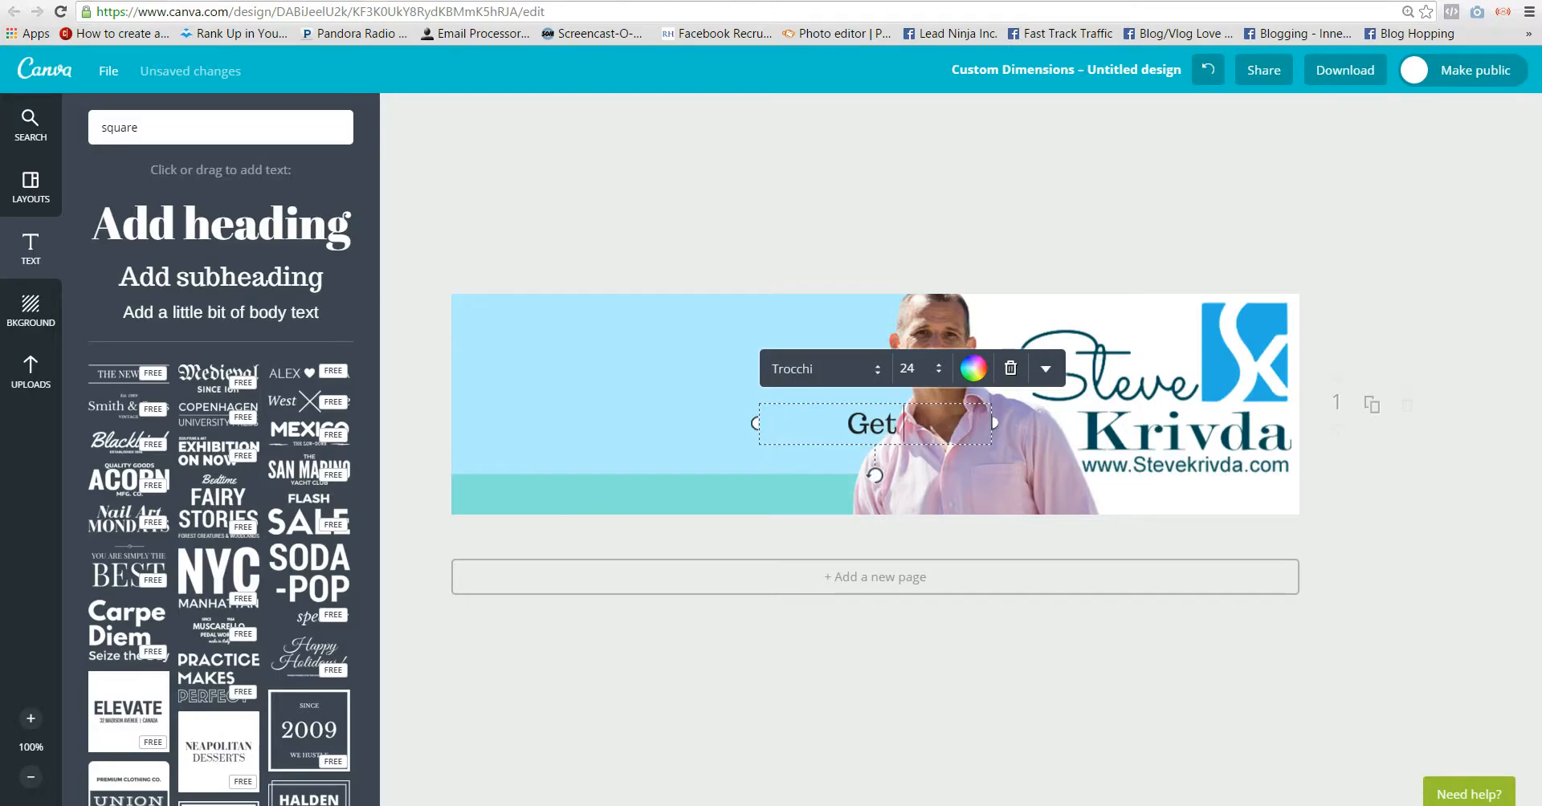
{"action": "type", "text": " mor"}
{"action": "key", "text": "BackSpace"}
{"action": "key", "text": "BackSpace"}
{"action": "key", "text": "BackSpace"}
{"action": "key", "text": "BackSpace"}
{"action": "type", "text": "Mo"}
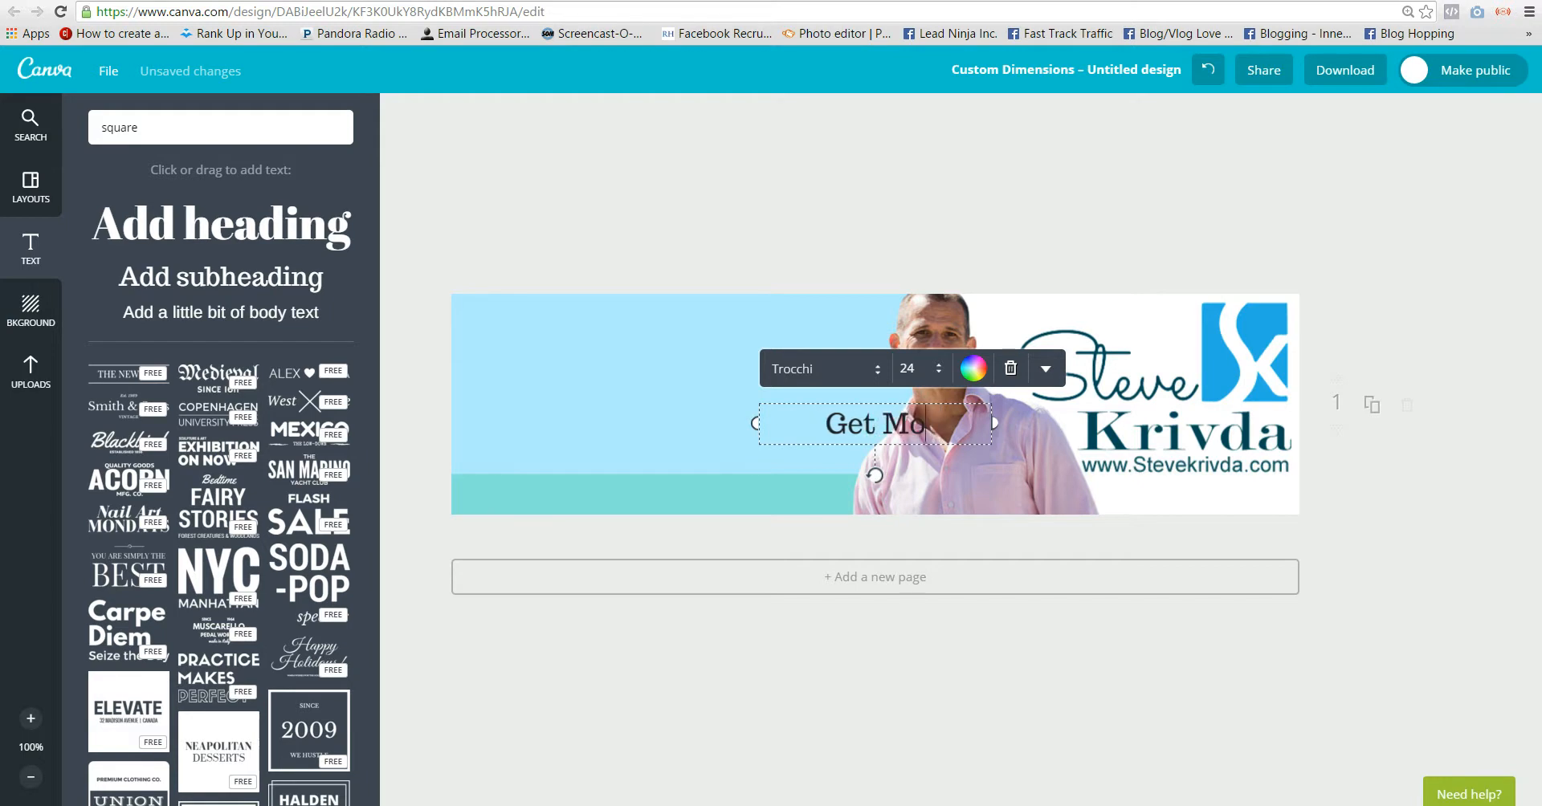
{"action": "type", "text": "re Leads, S"}
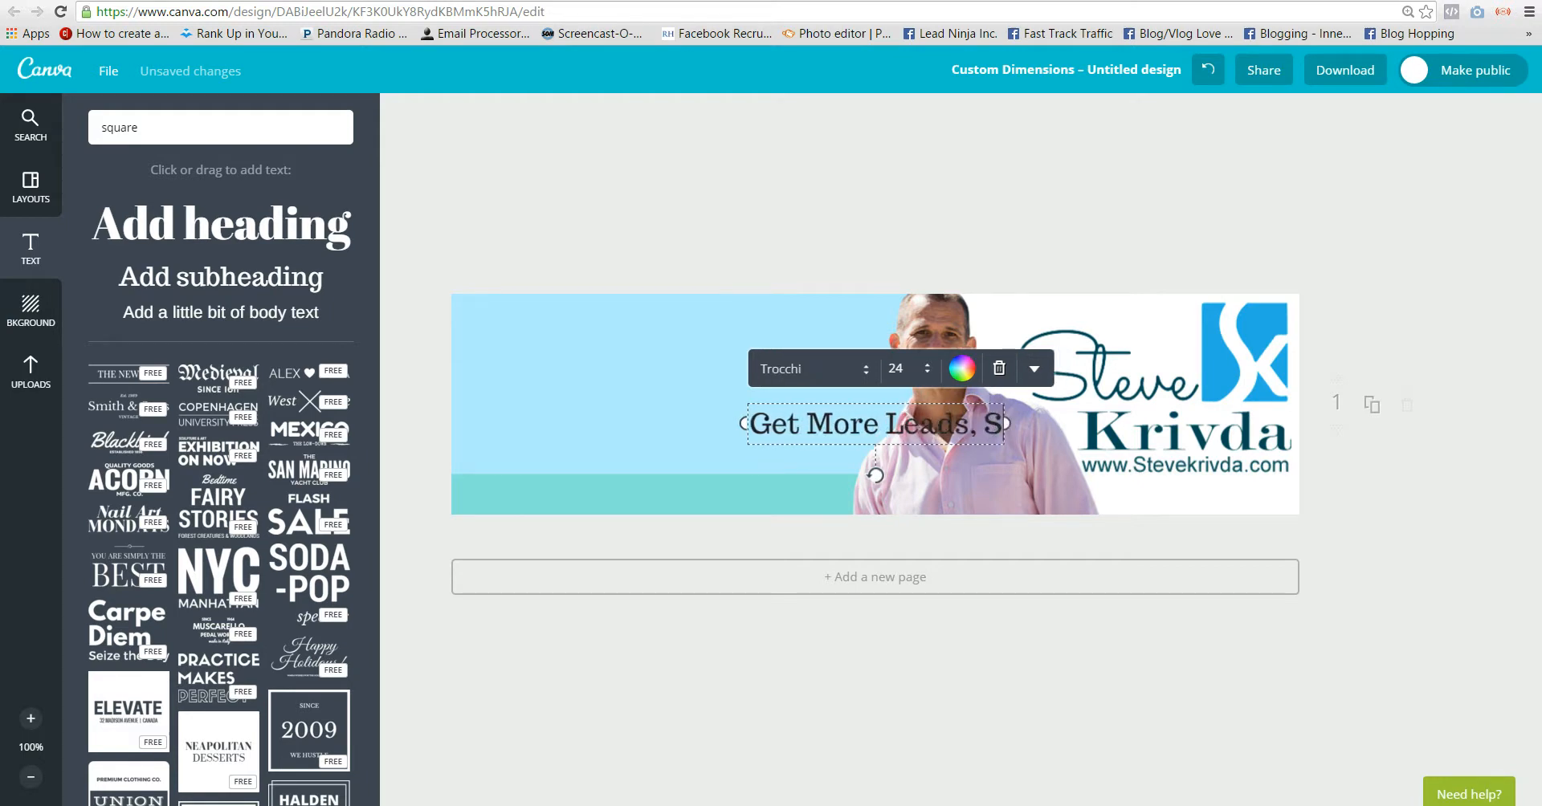
{"action": "type", "text": "ales and Resp"}
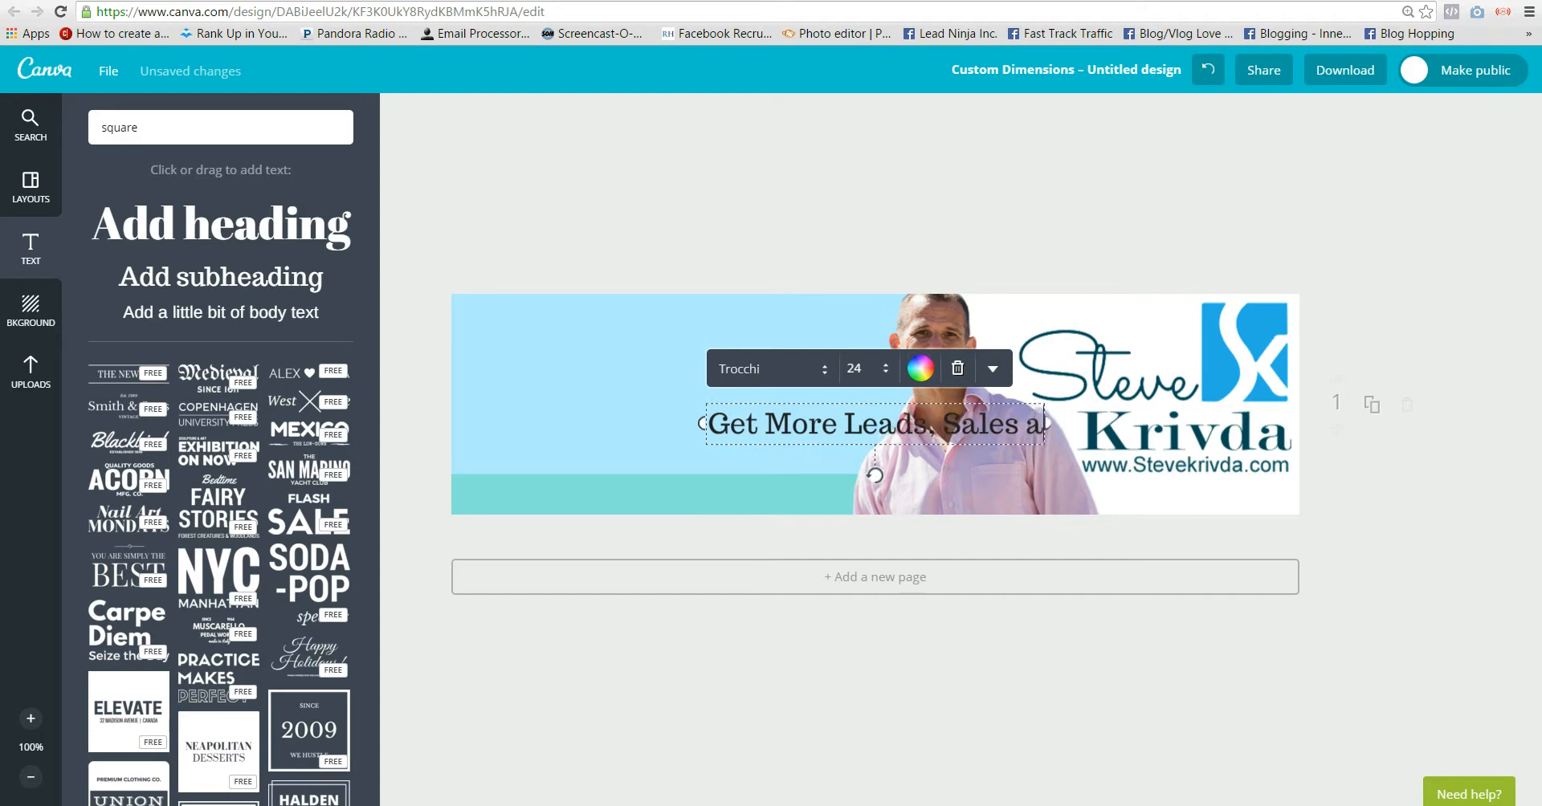
{"action": "key", "text": "BackSpace"}
{"action": "key", "text": "BackSpace"}
{"action": "type", "text": "ps"}
{"action": "type", "text": "...Startin"}
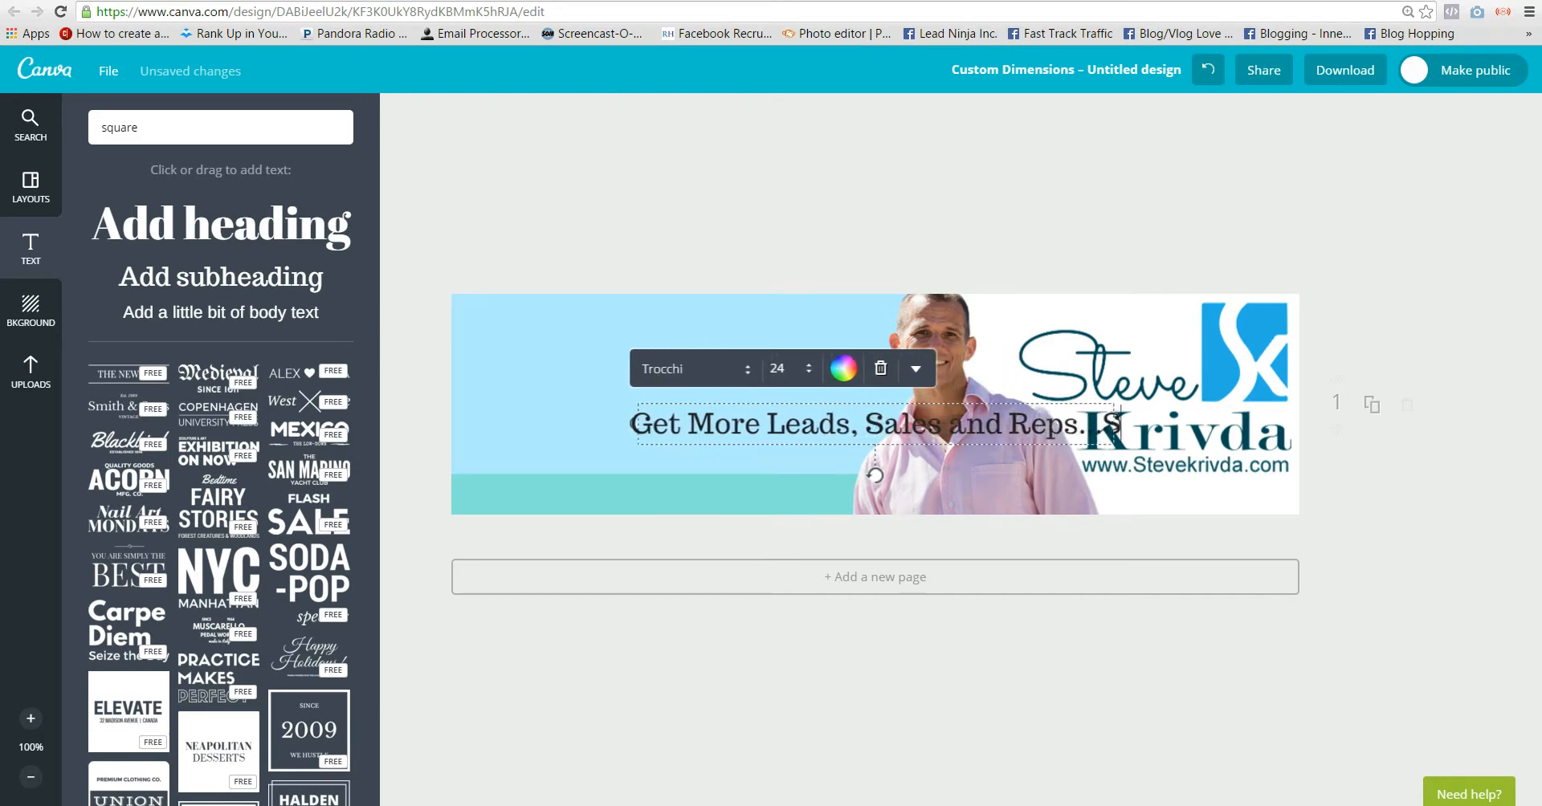
{"action": "type", "text": "g TOday"}
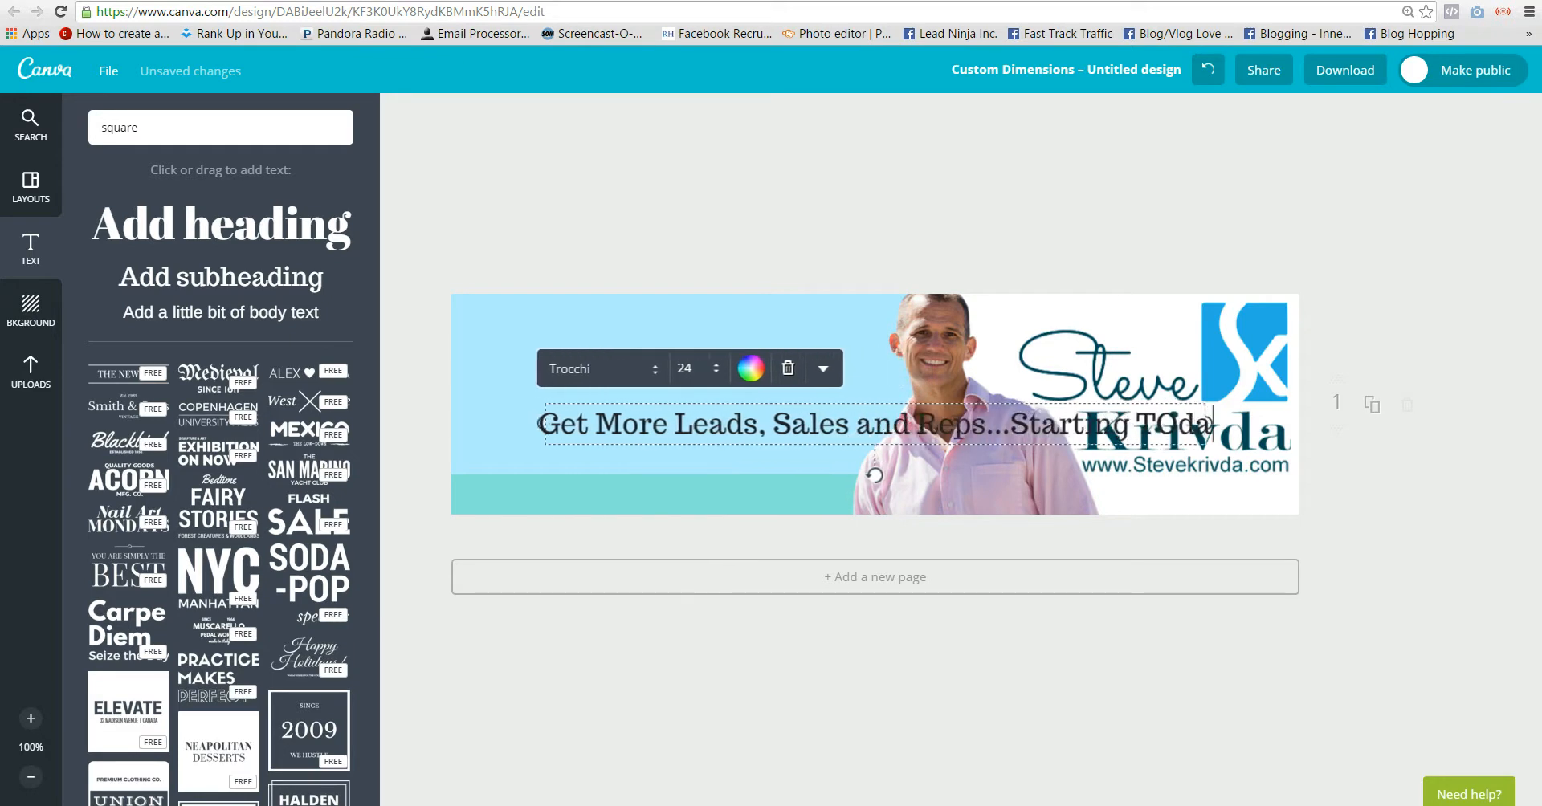
{"action": "key", "text": "BackSpace"}
{"action": "key", "text": "BackSpace"}
{"action": "key", "text": "BackSpace"}
{"action": "key", "text": "BackSpace"}
{"action": "type", "text": "oday"}
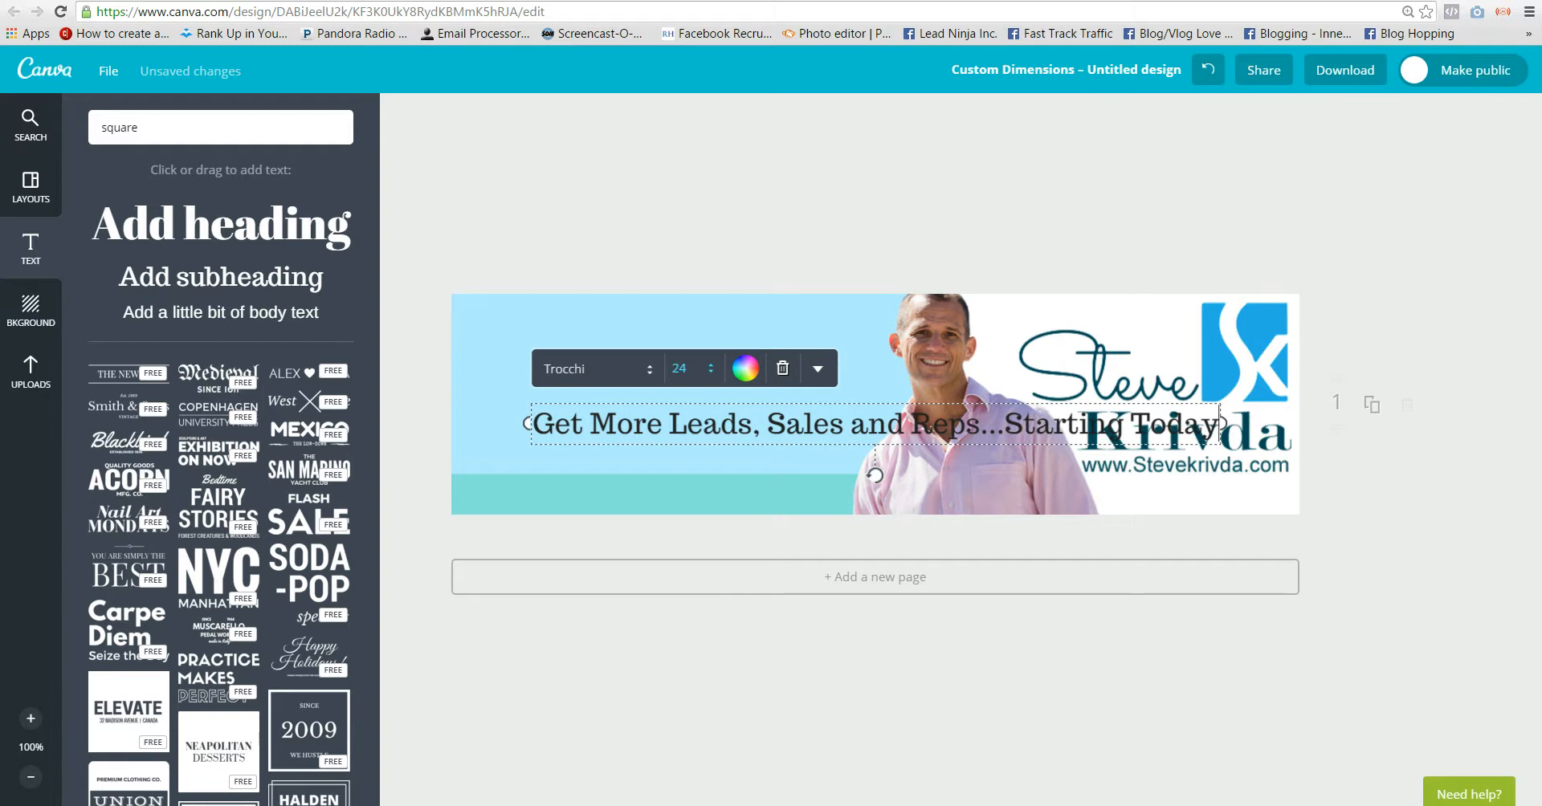
Set the tagline's font size to 16 and move it onto the turquoise strip along the header's lower edge
{"action": "left_click", "coordinate": [680, 368]}
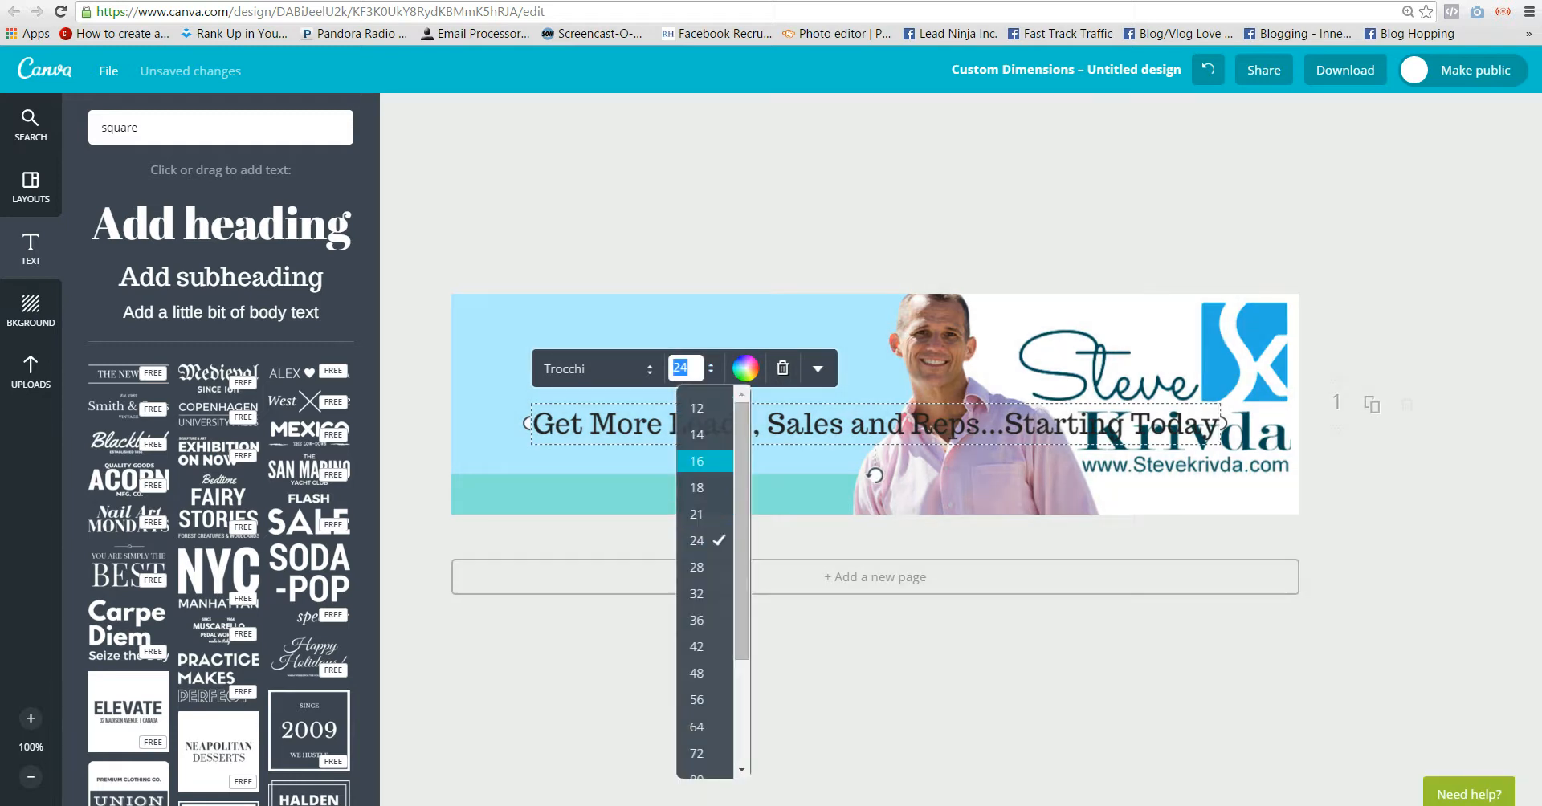
{"action": "left_click", "coordinate": [697, 461]}
{"action": "left_click_drag", "start_coordinate": [874, 417], "coordinate": [686, 494]}
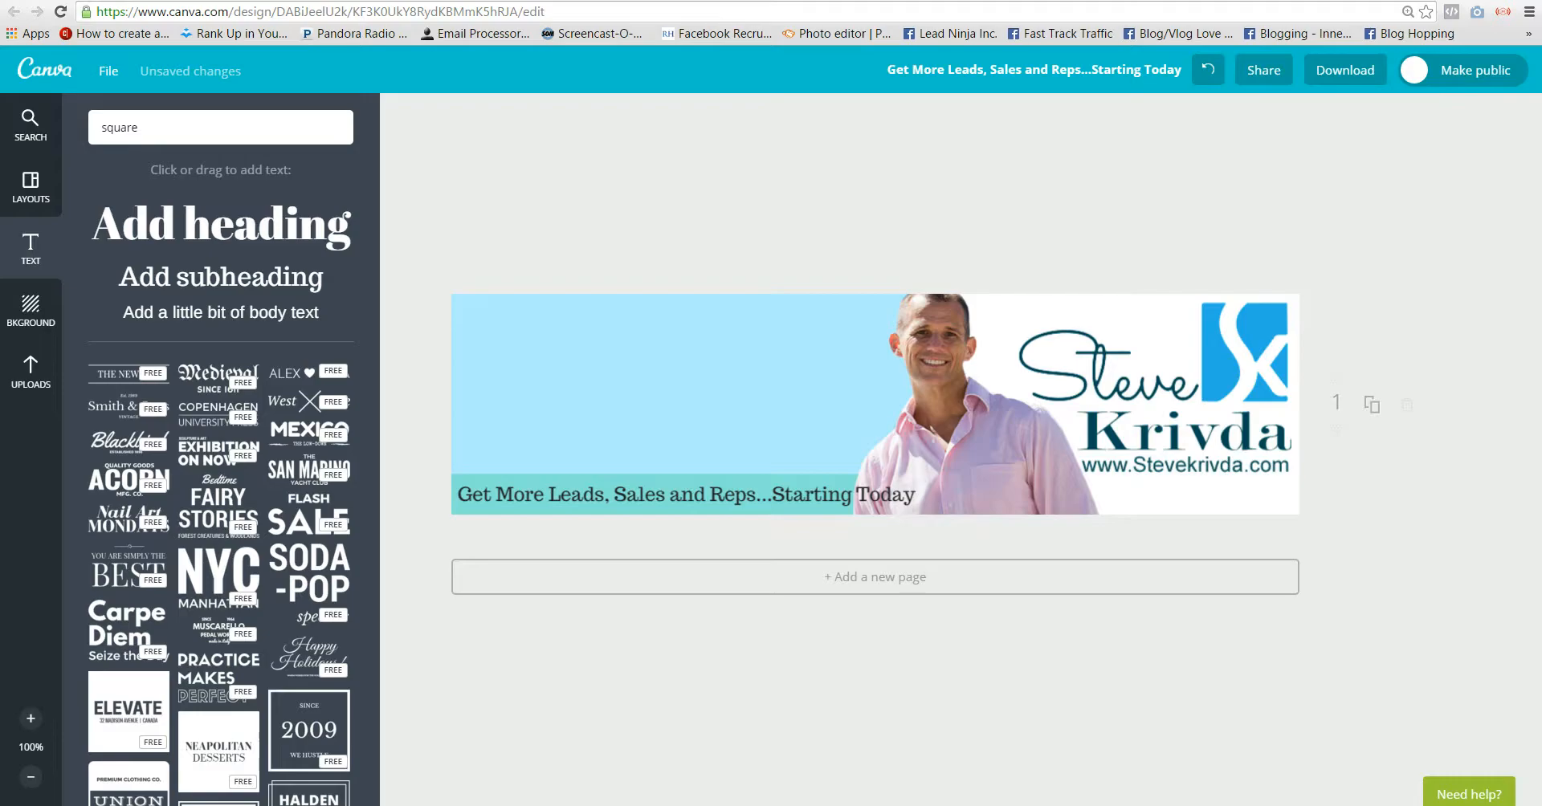
Reduce the tagline's font size to 14 and shift it left so it fits on the turquoise strip
{"action": "left_click", "coordinate": [637, 494]}
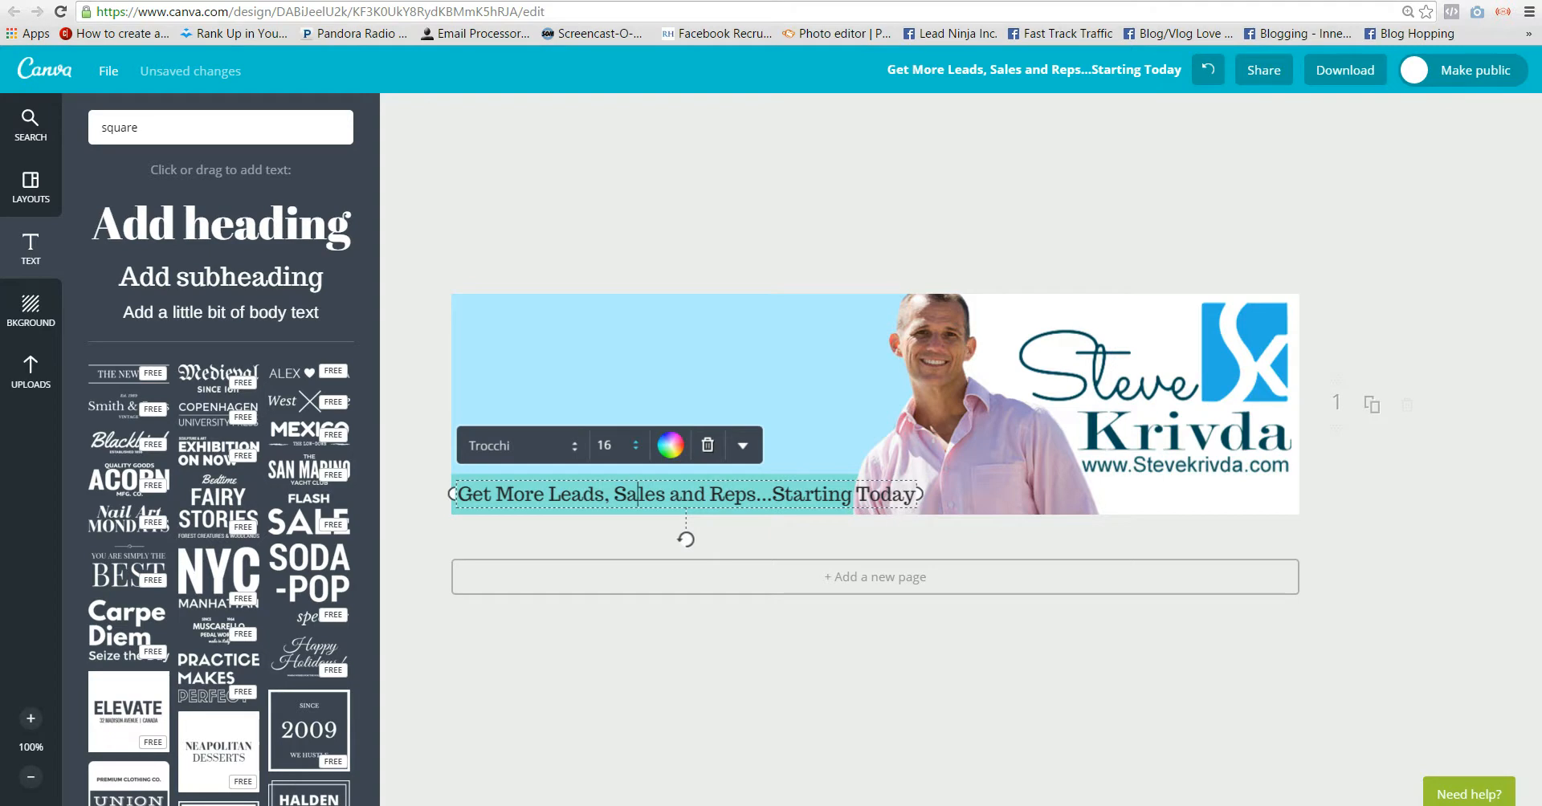
{"action": "left_click", "coordinate": [604, 445]}
{"action": "left_click", "coordinate": [631, 511]}
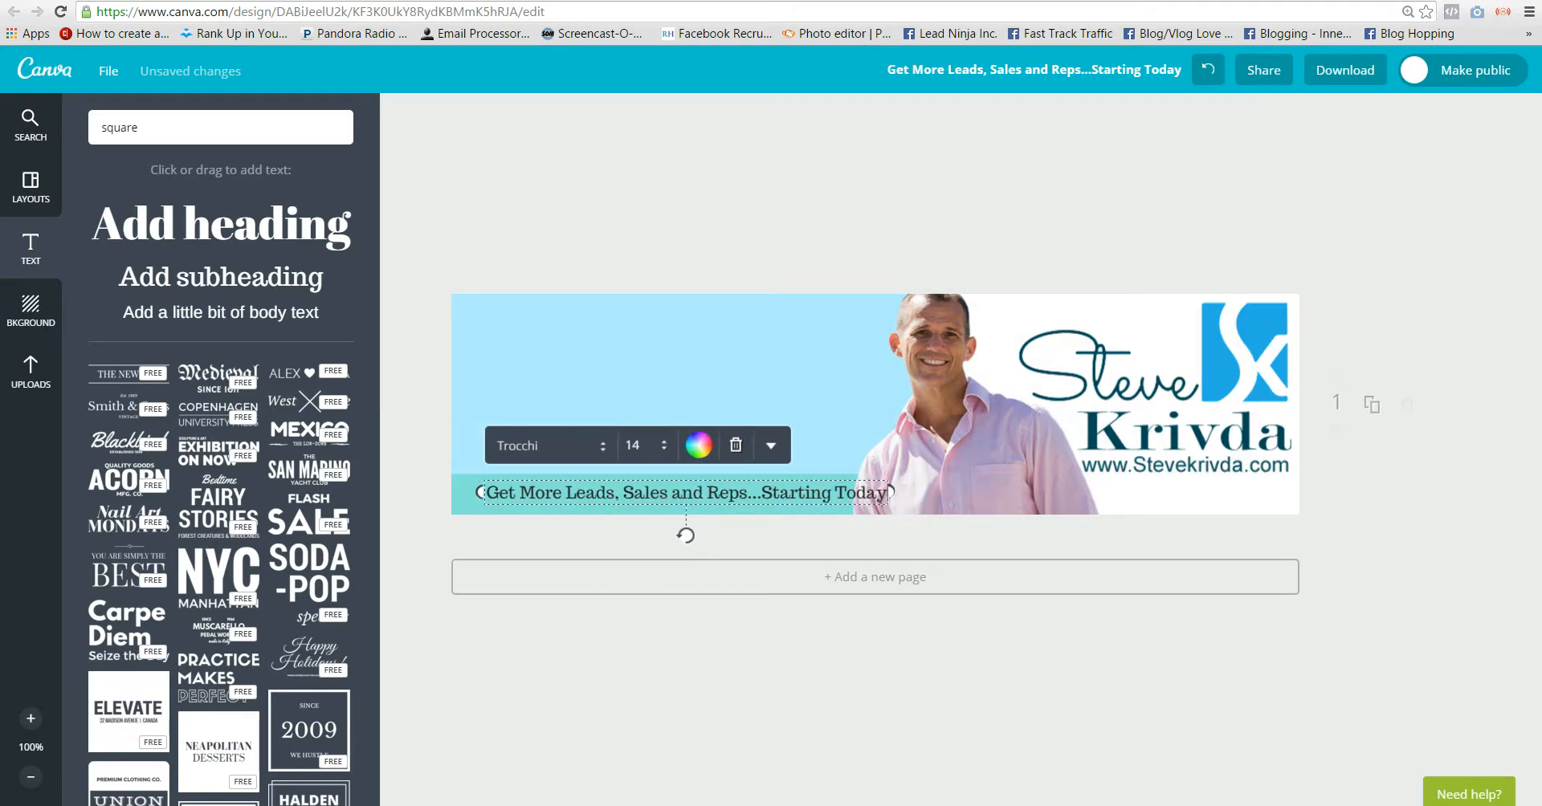
{"action": "key", "text": "Escape"}
{"action": "left_click_drag", "start_coordinate": [643, 493], "coordinate": [613, 495]}
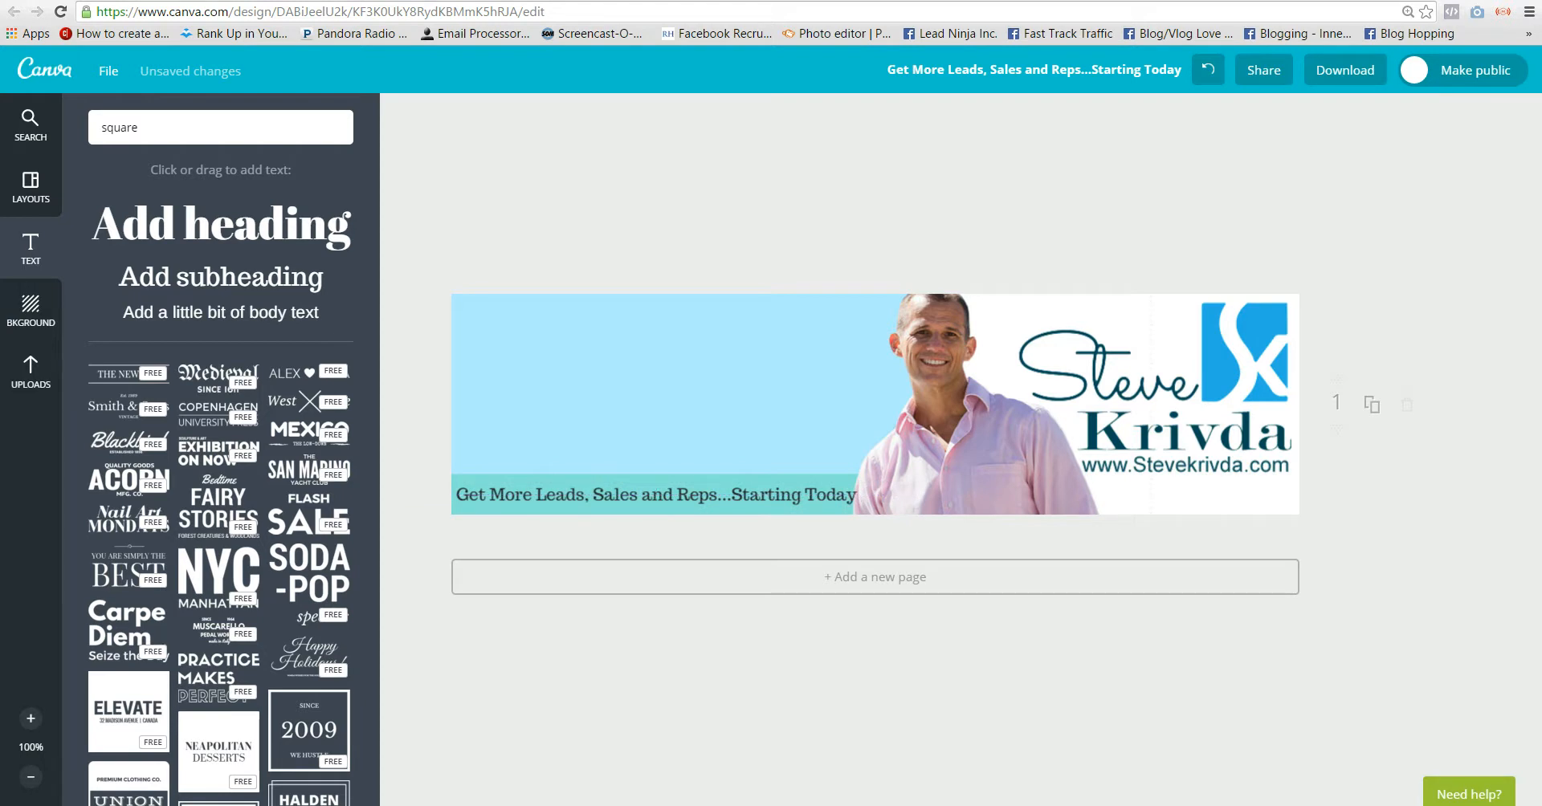
Make the portrait slightly smaller and shift it a little to the right, clear of the tagline's end
{"action": "left_click_drag", "start_coordinate": [955, 418], "coordinate": [961, 419]}
{"action": "left_click_drag", "start_coordinate": [1155, 252], "coordinate": [1152, 256]}
{"action": "left_click_drag", "start_coordinate": [804, 256], "coordinate": [809, 260]}
{"action": "left_click_drag", "start_coordinate": [960, 417], "coordinate": [962, 414]}
{"action": "left_click", "coordinate": [1044, 682]}
{"action": "left_click", "coordinate": [948, 417]}
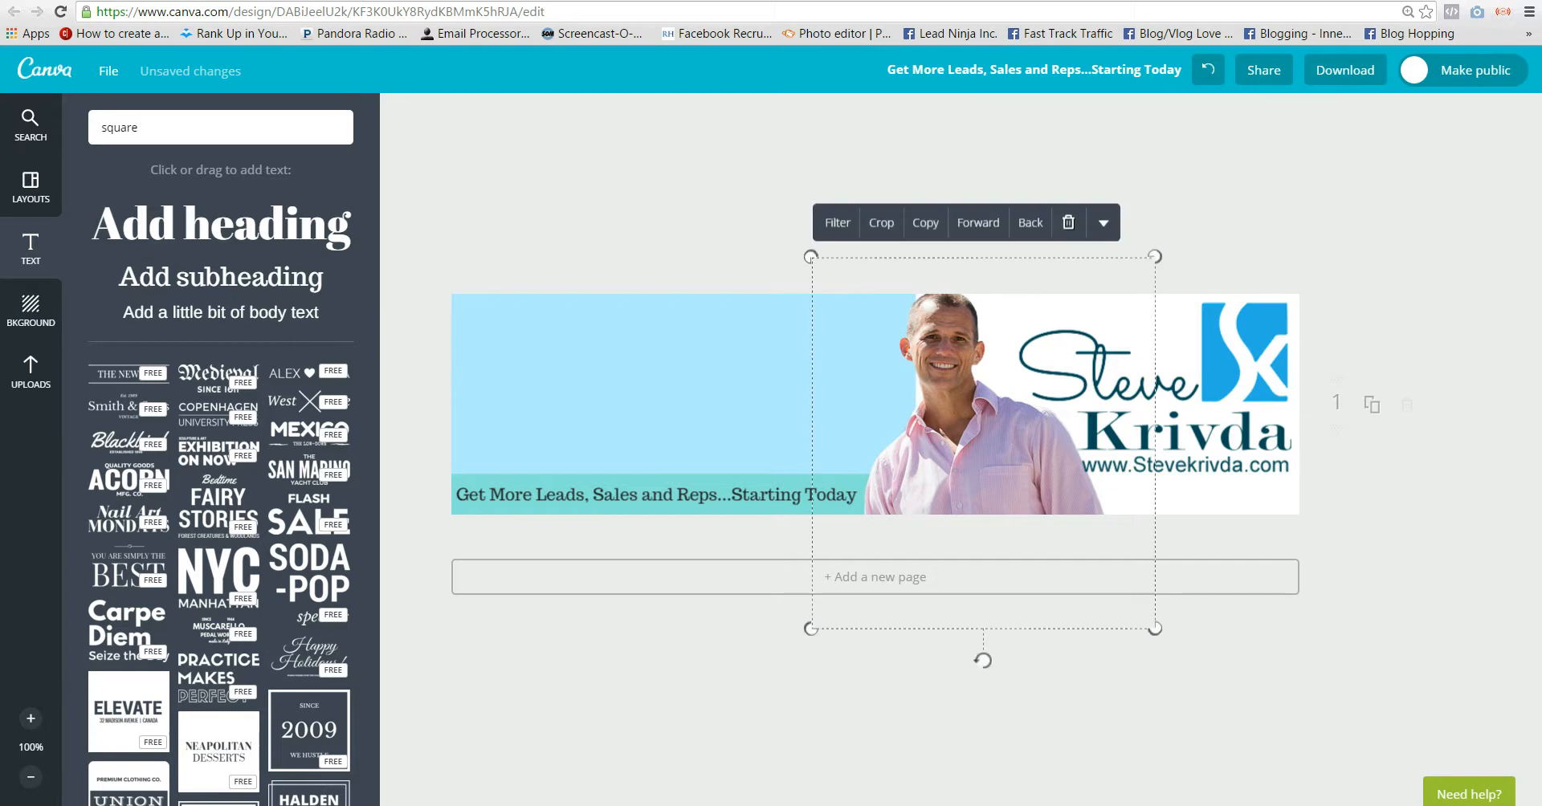
Nudge the large pale blue rectangle slightly to the right behind the portrait
{"action": "left_click", "coordinate": [674, 386]}
{"action": "left_click_drag", "start_coordinate": [674, 385], "coordinate": [694, 387]}
{"action": "left_click", "coordinate": [707, 208]}
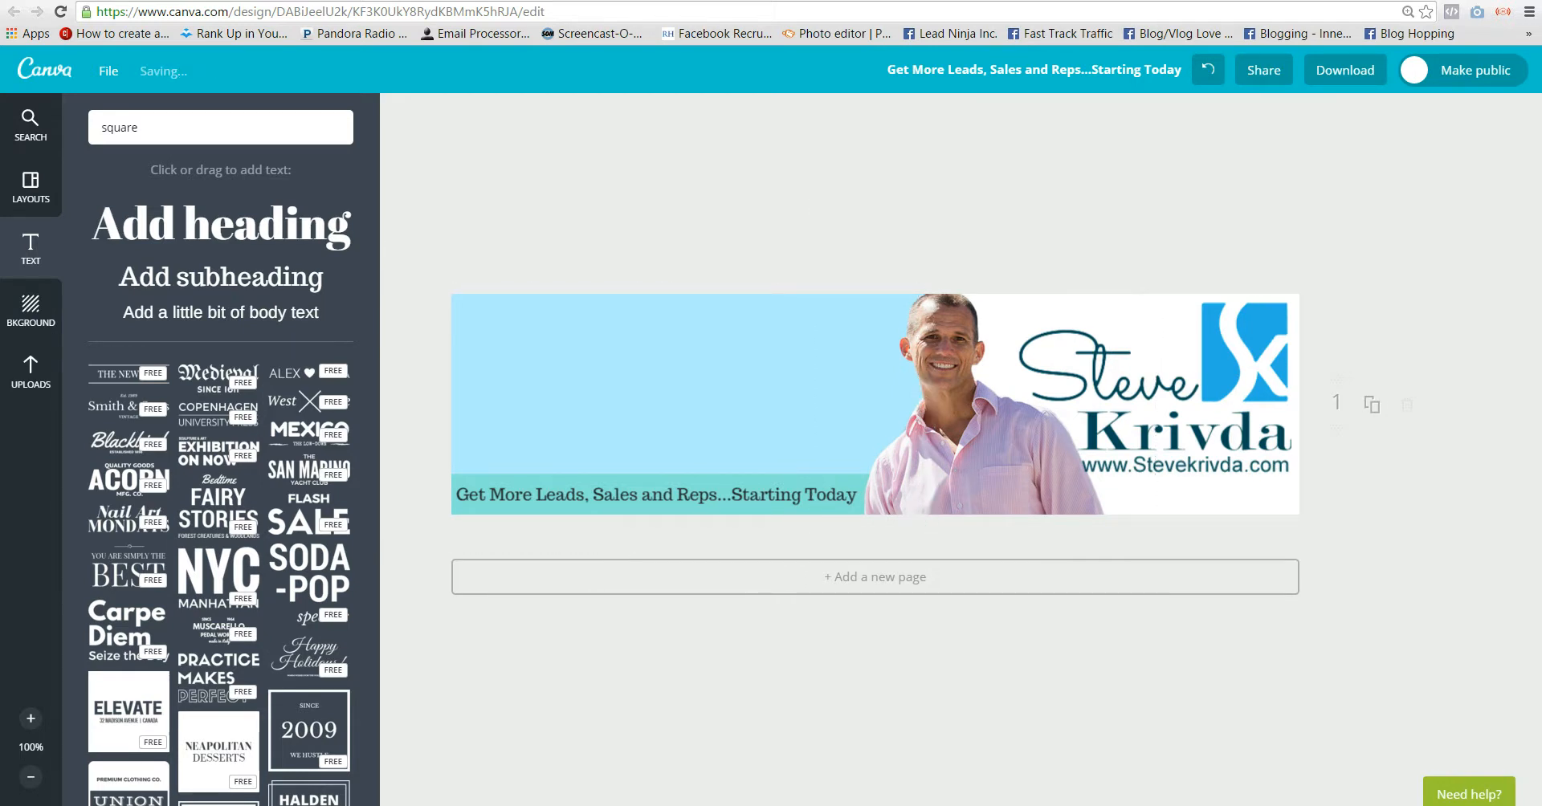
Change the tagline's font to Times Neue Roman
{"action": "left_click", "coordinate": [601, 493]}
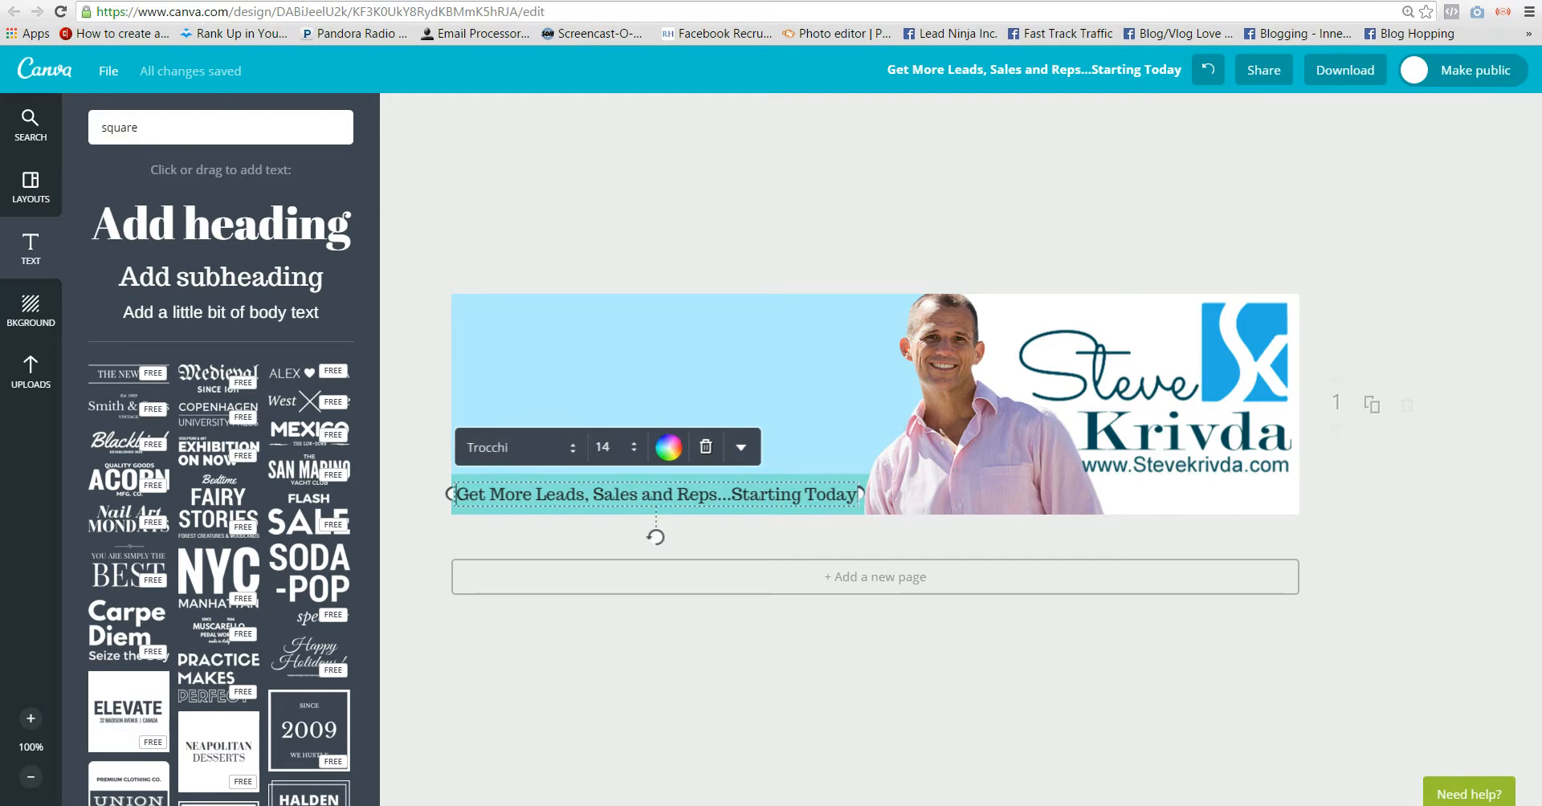
{"action": "left_click", "coordinate": [668, 446]}
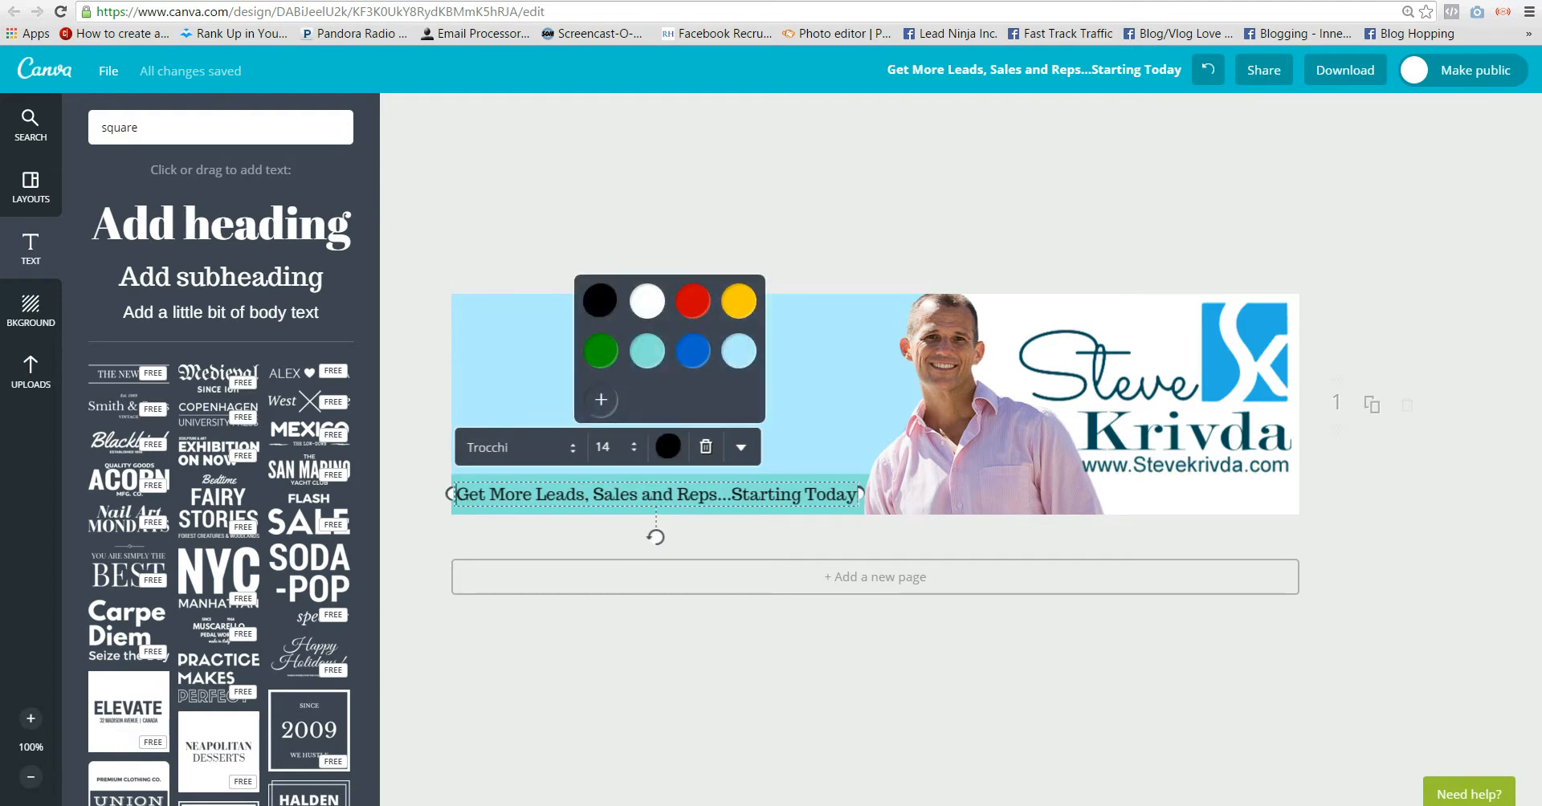
{"action": "left_click", "coordinate": [514, 447]}
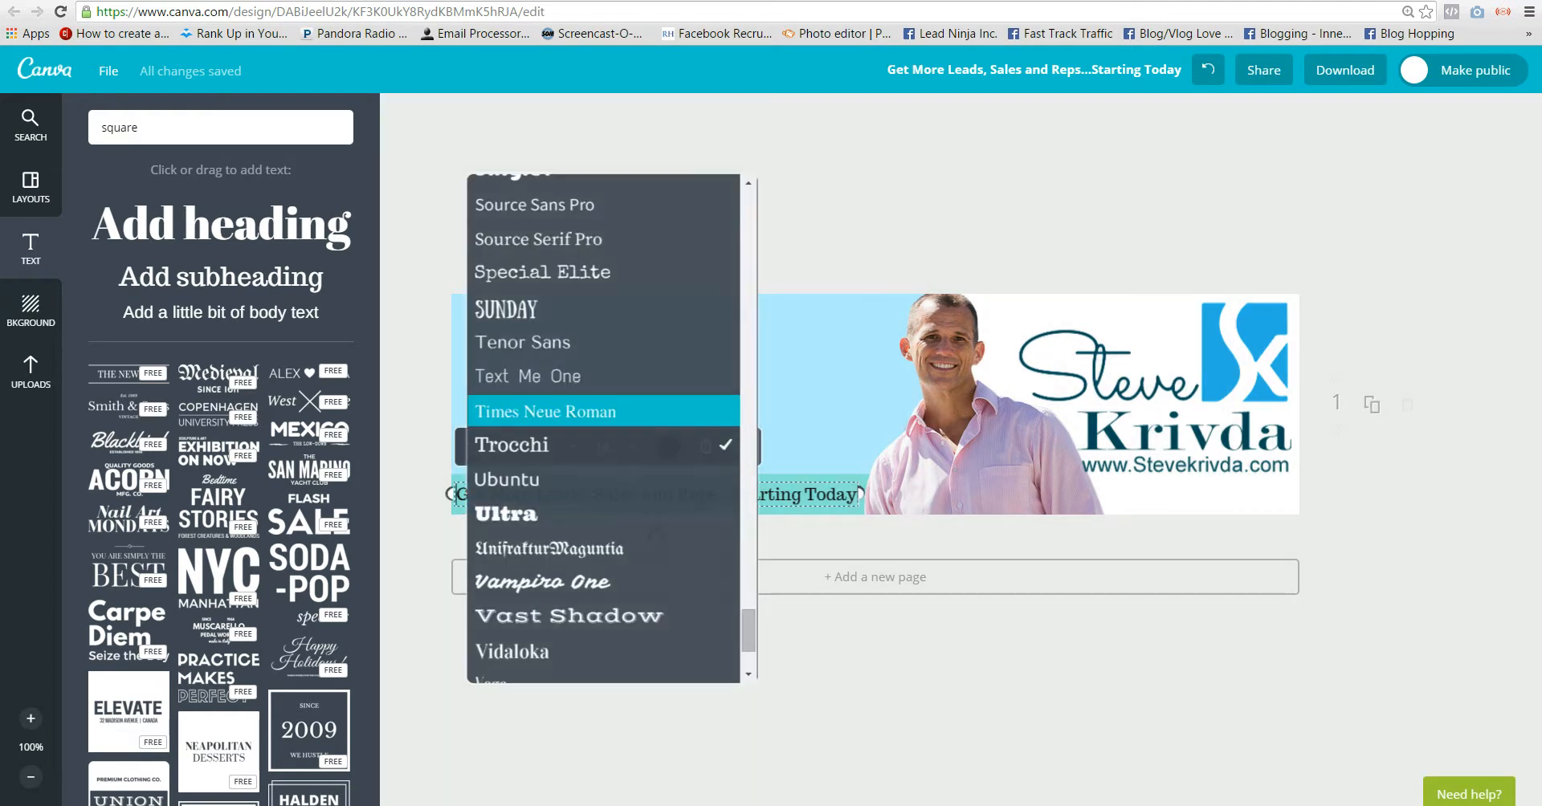
{"action": "left_click", "coordinate": [547, 411]}
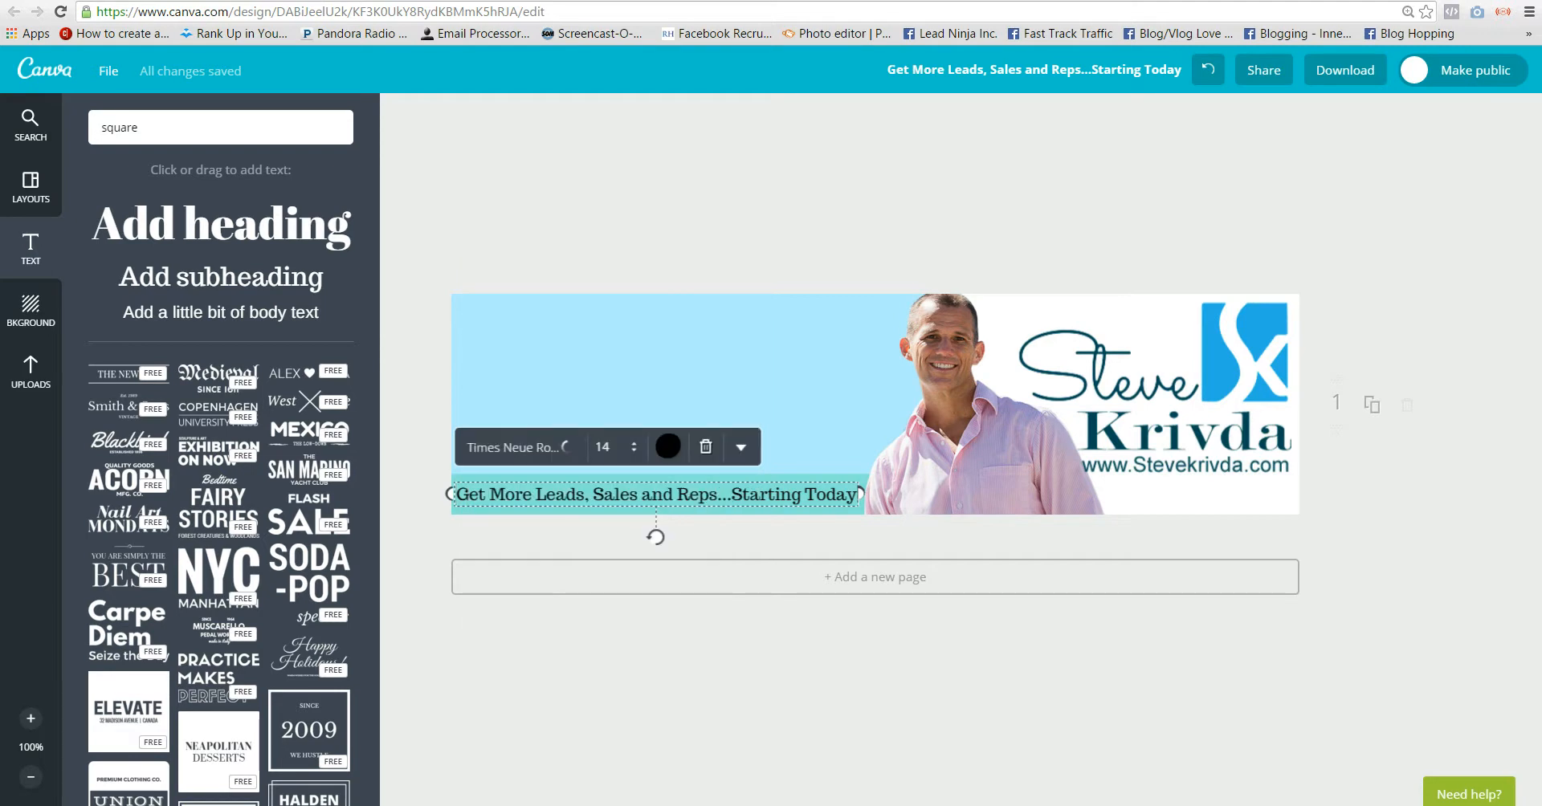
{"action": "left_click", "coordinate": [562, 659]}
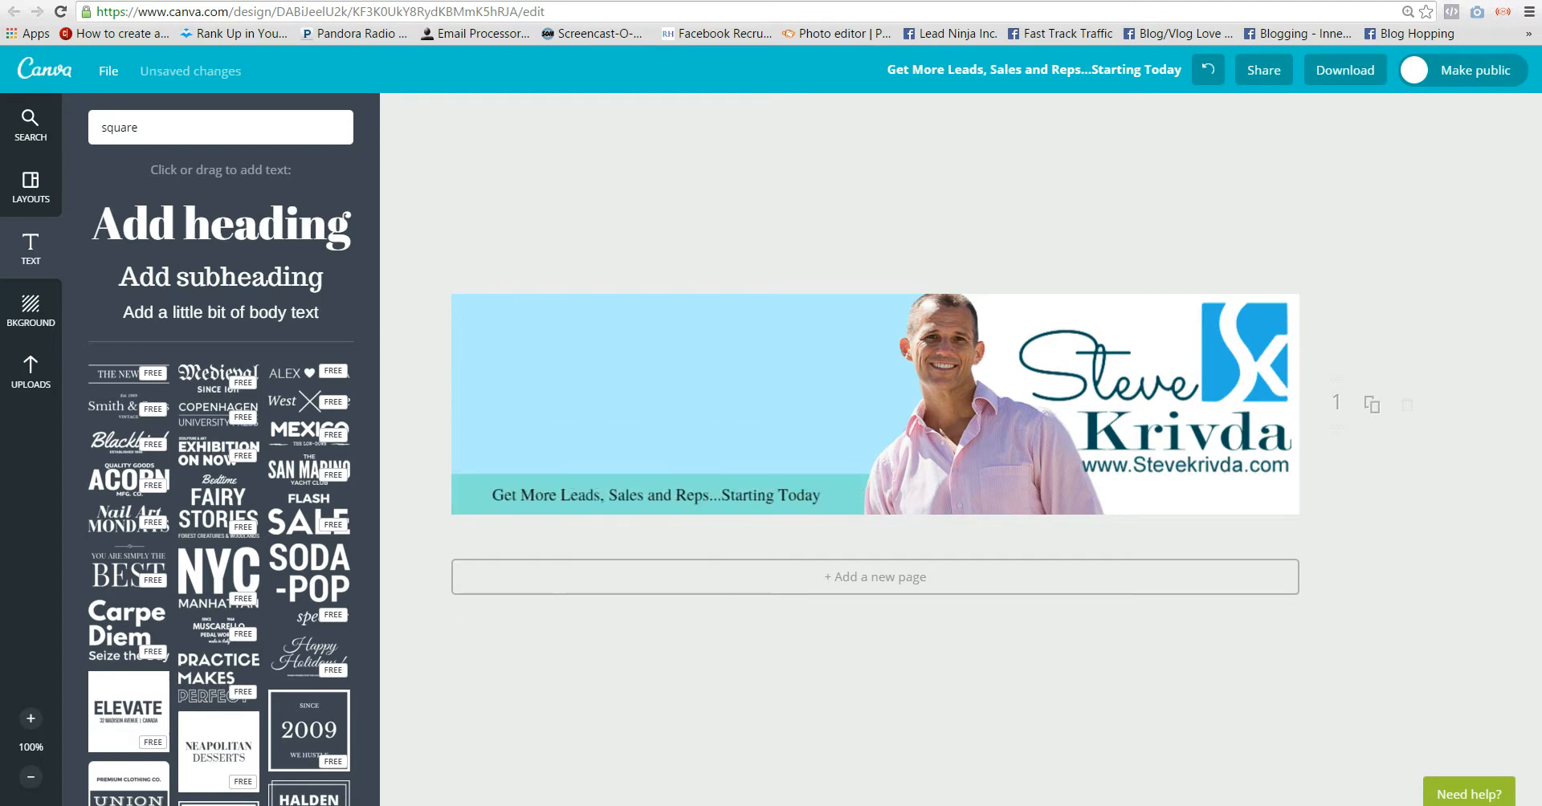
Try the tagline at font size 18
{"action": "left_click", "coordinate": [655, 495]}
{"action": "left_click", "coordinate": [604, 446]}
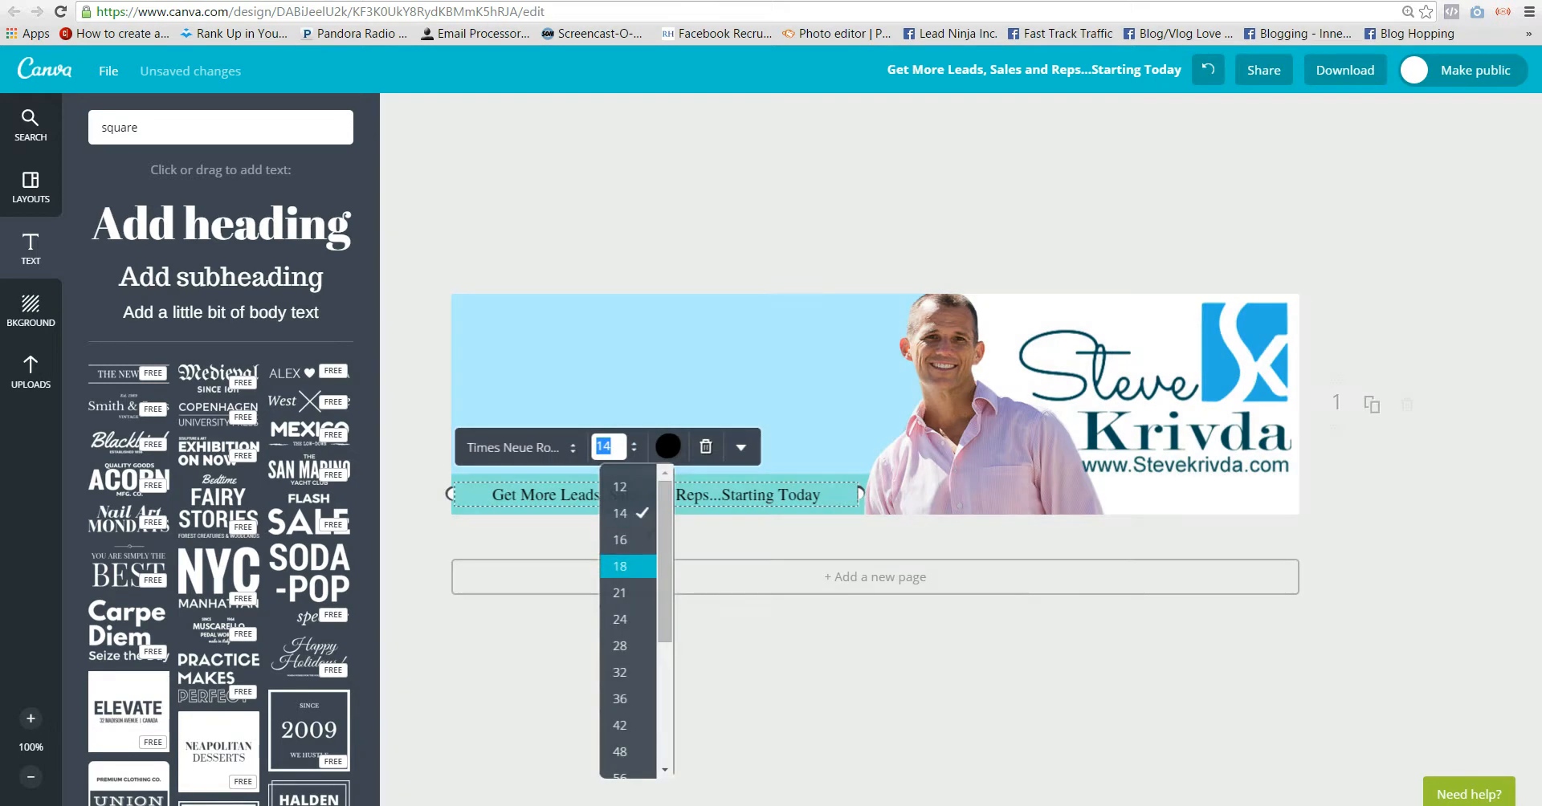
{"action": "left_click", "coordinate": [619, 566]}
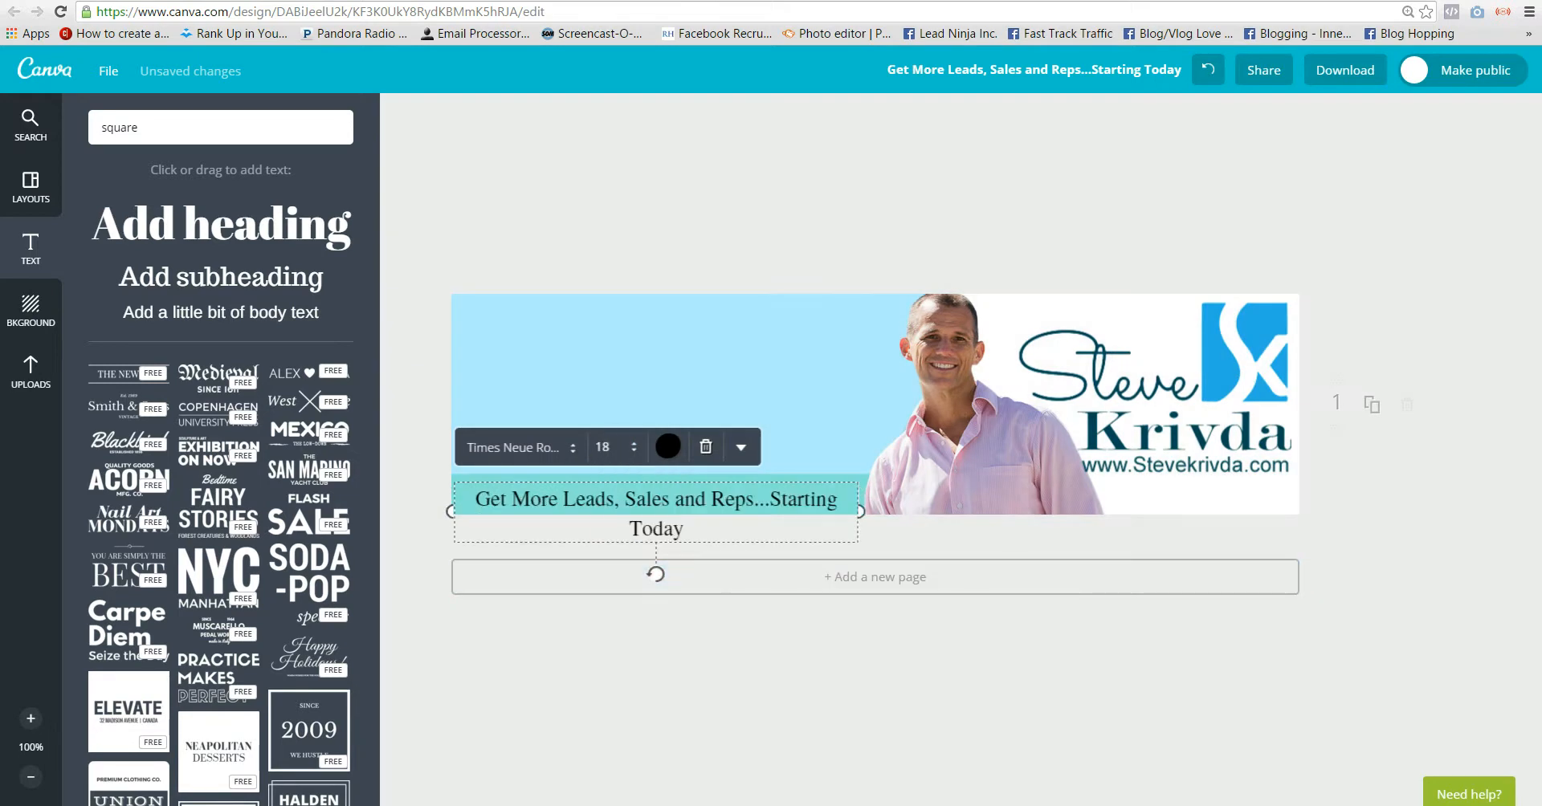
{"action": "key", "text": "Escape"}
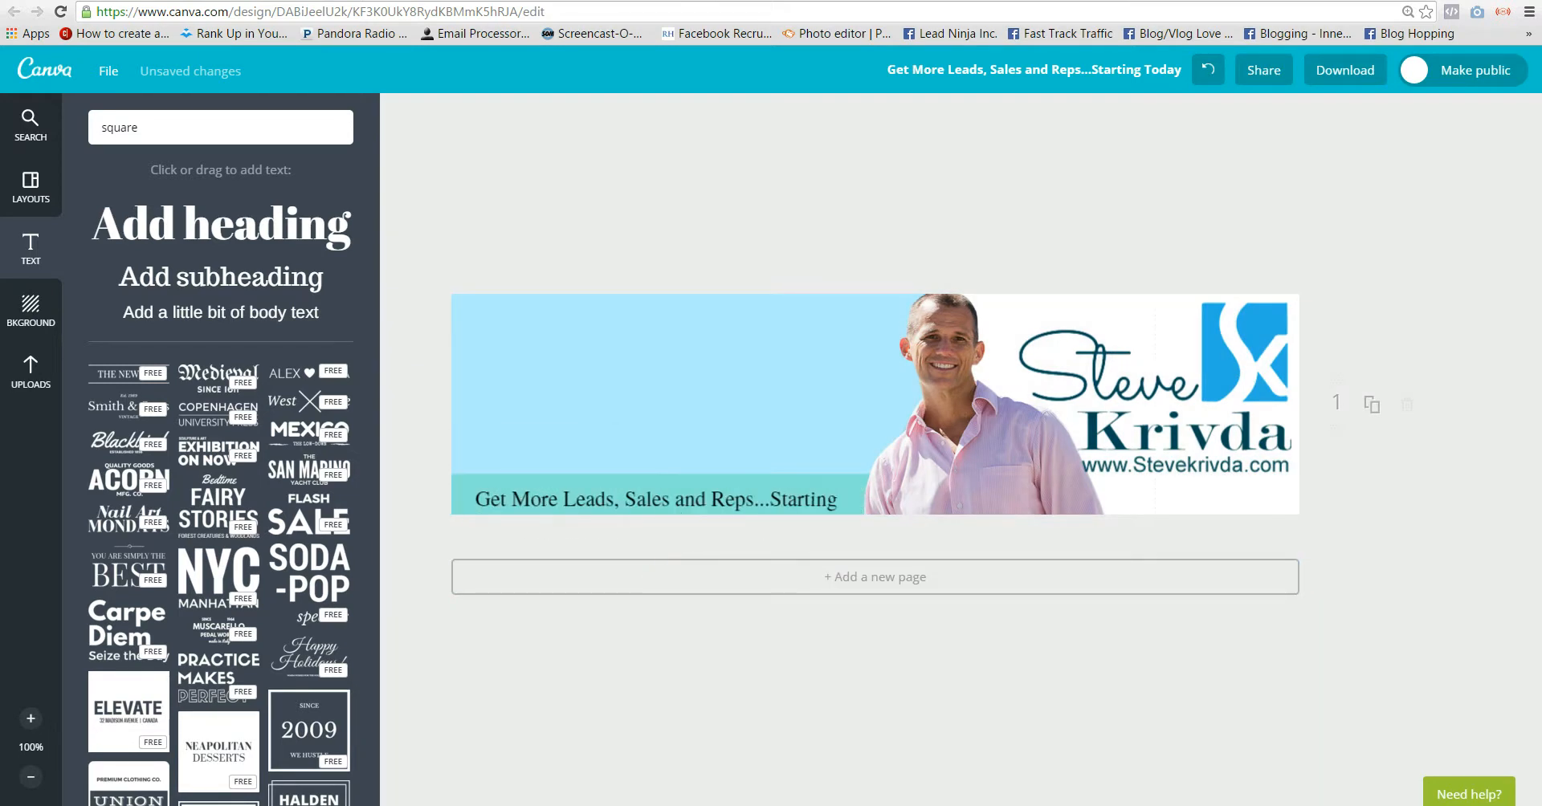
Set the tagline's font size to 16 and add an exclamation mark to it
{"action": "left_click", "coordinate": [476, 499]}
{"action": "left_click", "coordinate": [604, 447]}
{"action": "left_click", "coordinate": [609, 540]}
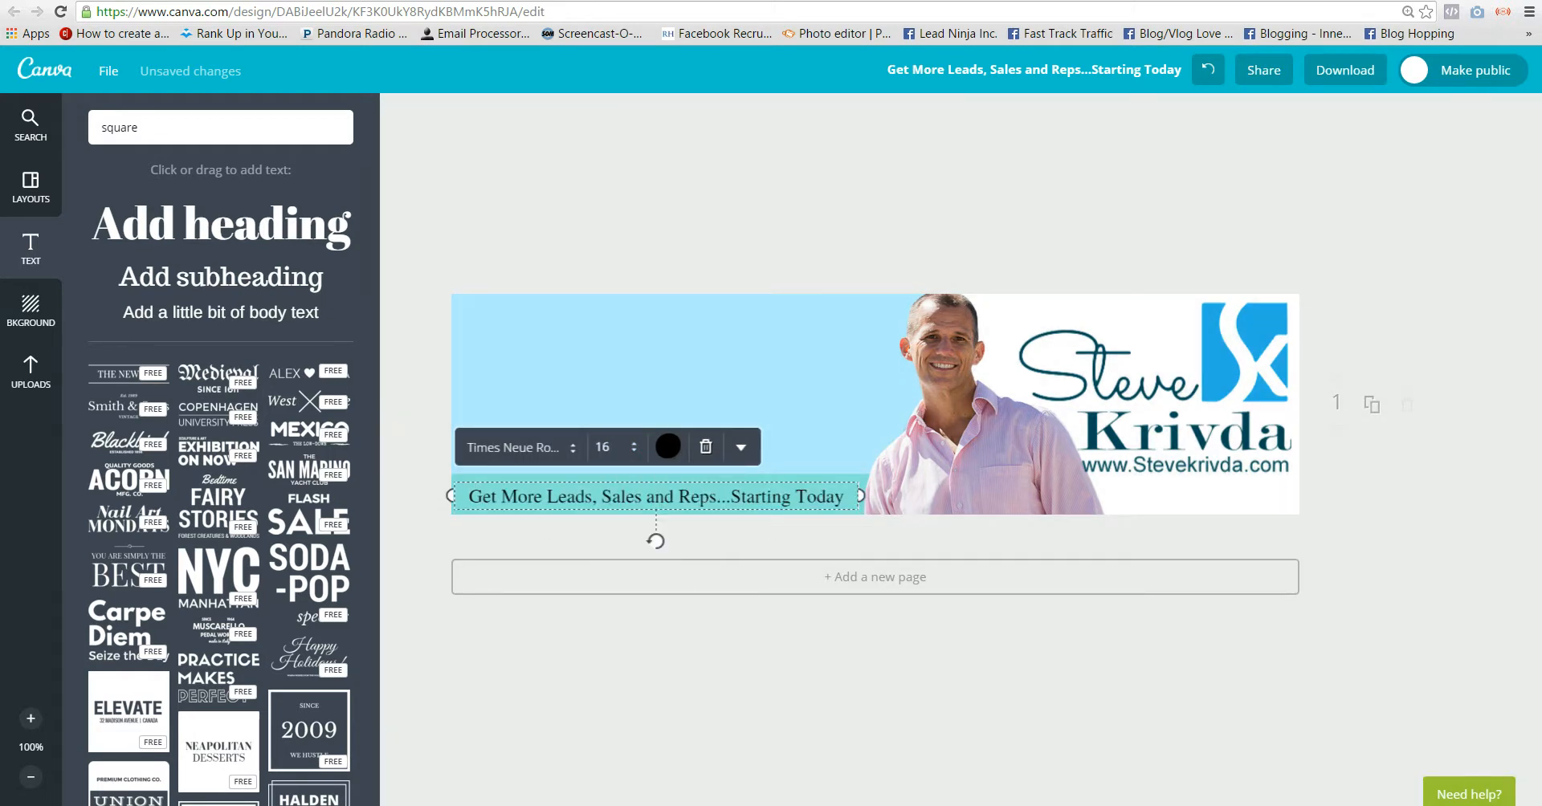
{"action": "type", "text": "!"}
{"action": "key", "text": "Escape"}
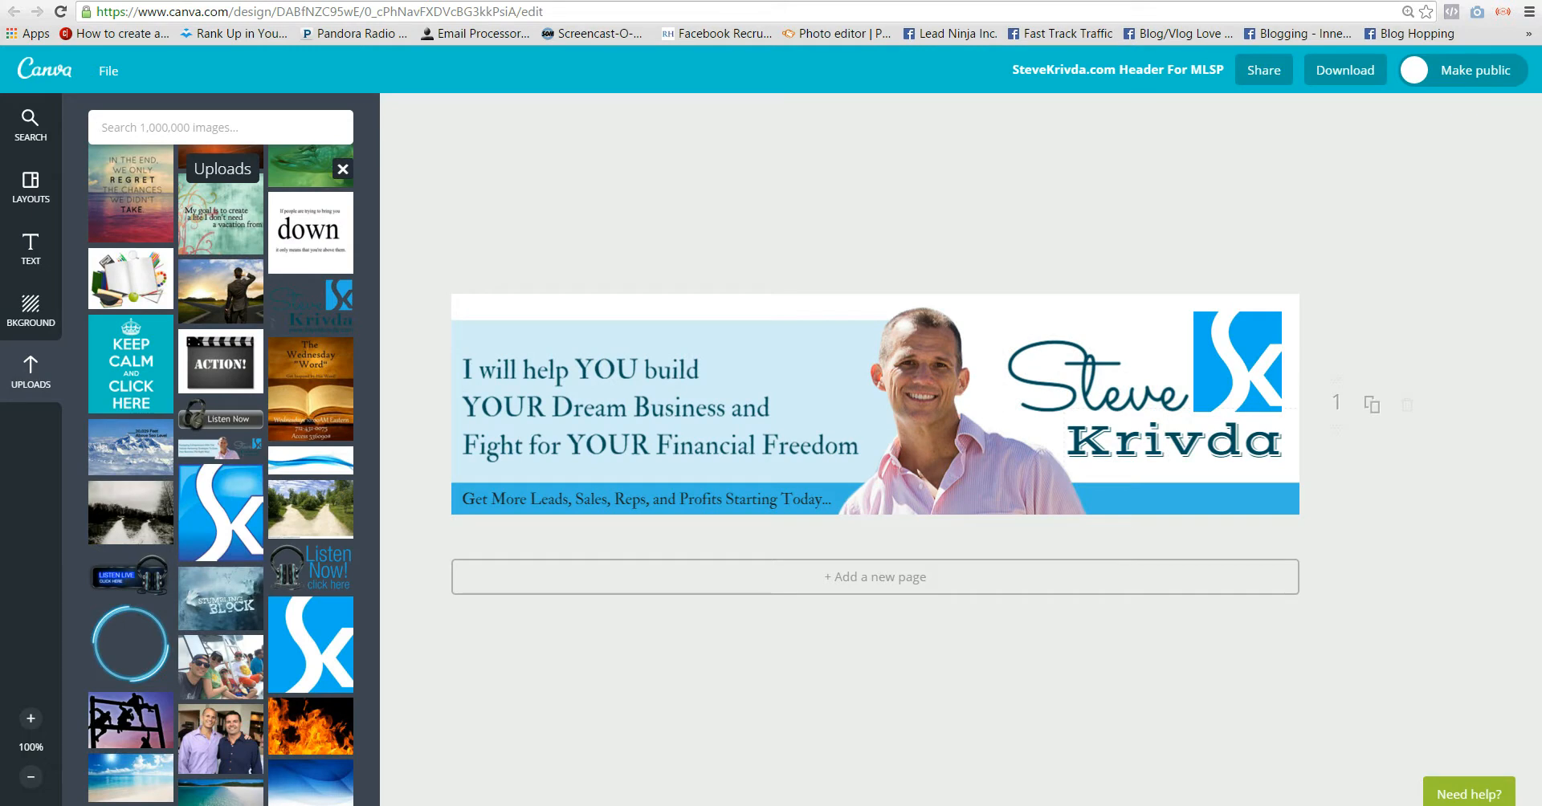
In the existing SteveKrivda.com Header For MLSP design, try moving the logo, portrait and both name texts separately
{"action": "left_click_drag", "start_coordinate": [1237, 361], "coordinate": [1236, 368]}
{"action": "left_click_drag", "start_coordinate": [951, 401], "coordinate": [791, 393]}
{"action": "left_click_drag", "start_coordinate": [1098, 372], "coordinate": [1052, 353]}
{"action": "left_click_drag", "start_coordinate": [1174, 441], "coordinate": [1192, 441]}
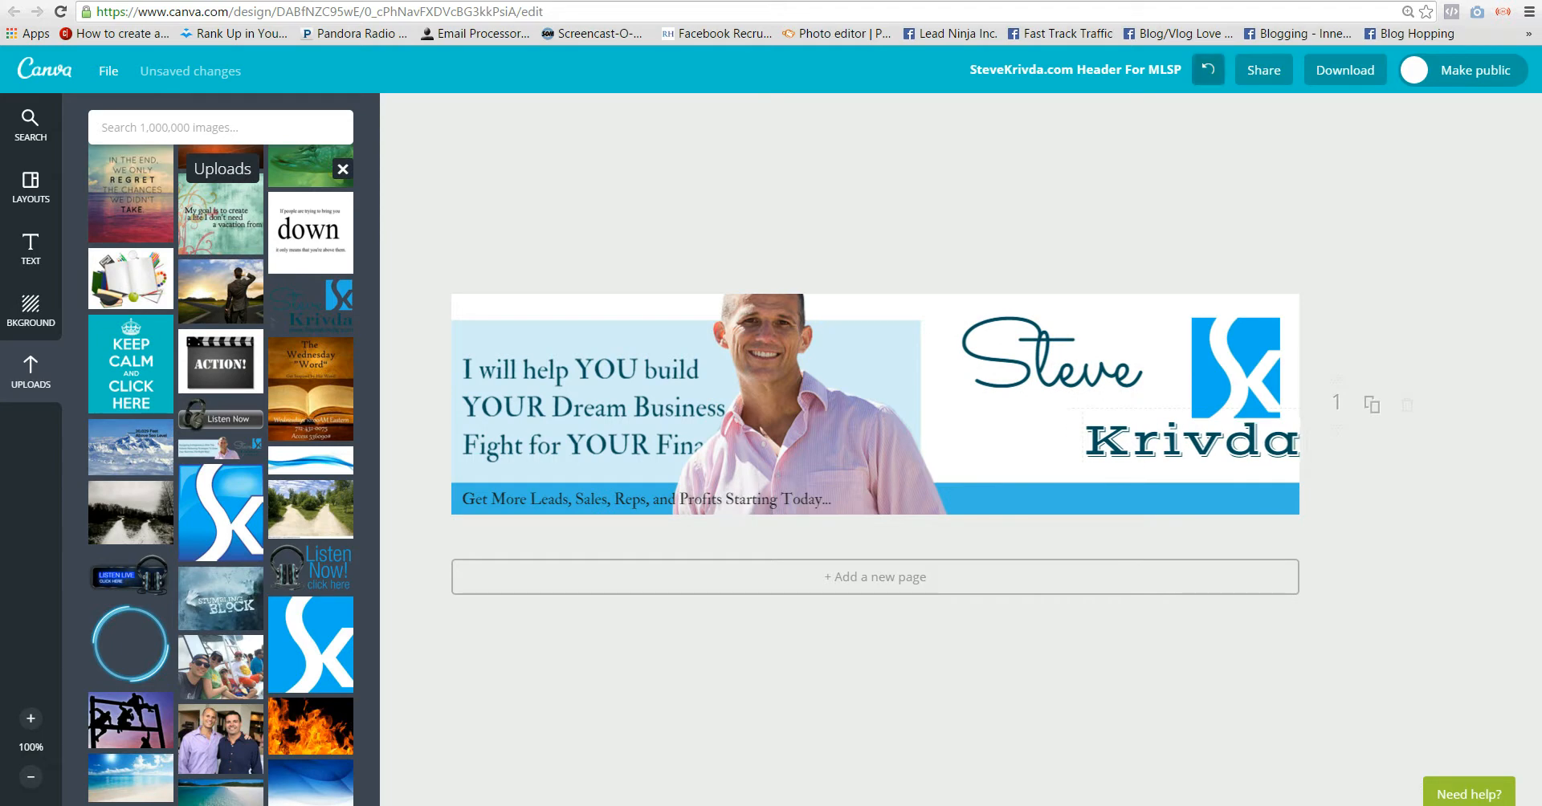
Undo the moves of the two name texts and the portrait in the existing header design
{"action": "key", "text": "ctrl+z"}
{"action": "key", "text": "ctrl+z"}
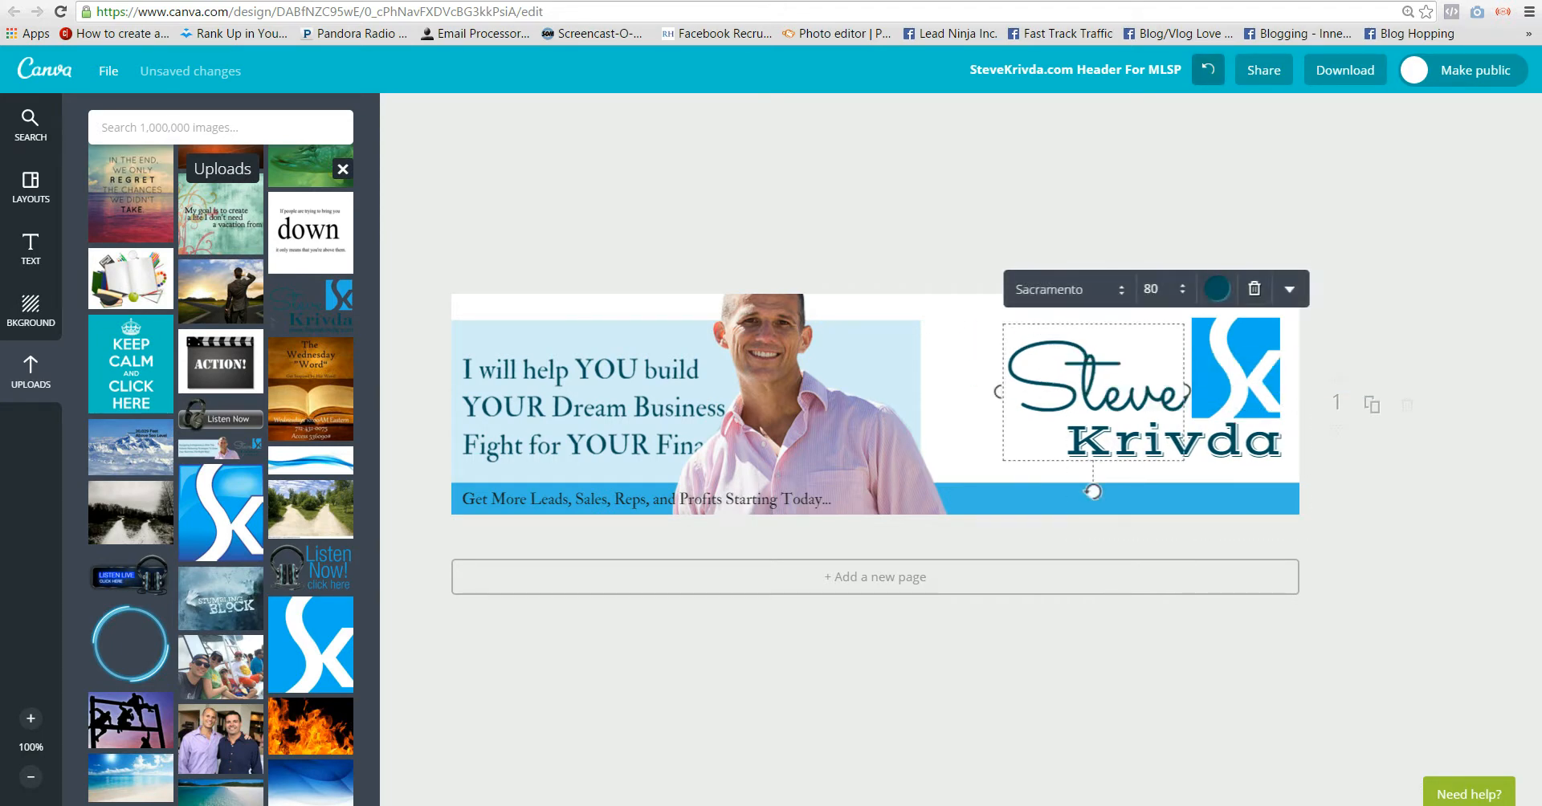
{"action": "key", "text": "ctrl+z"}
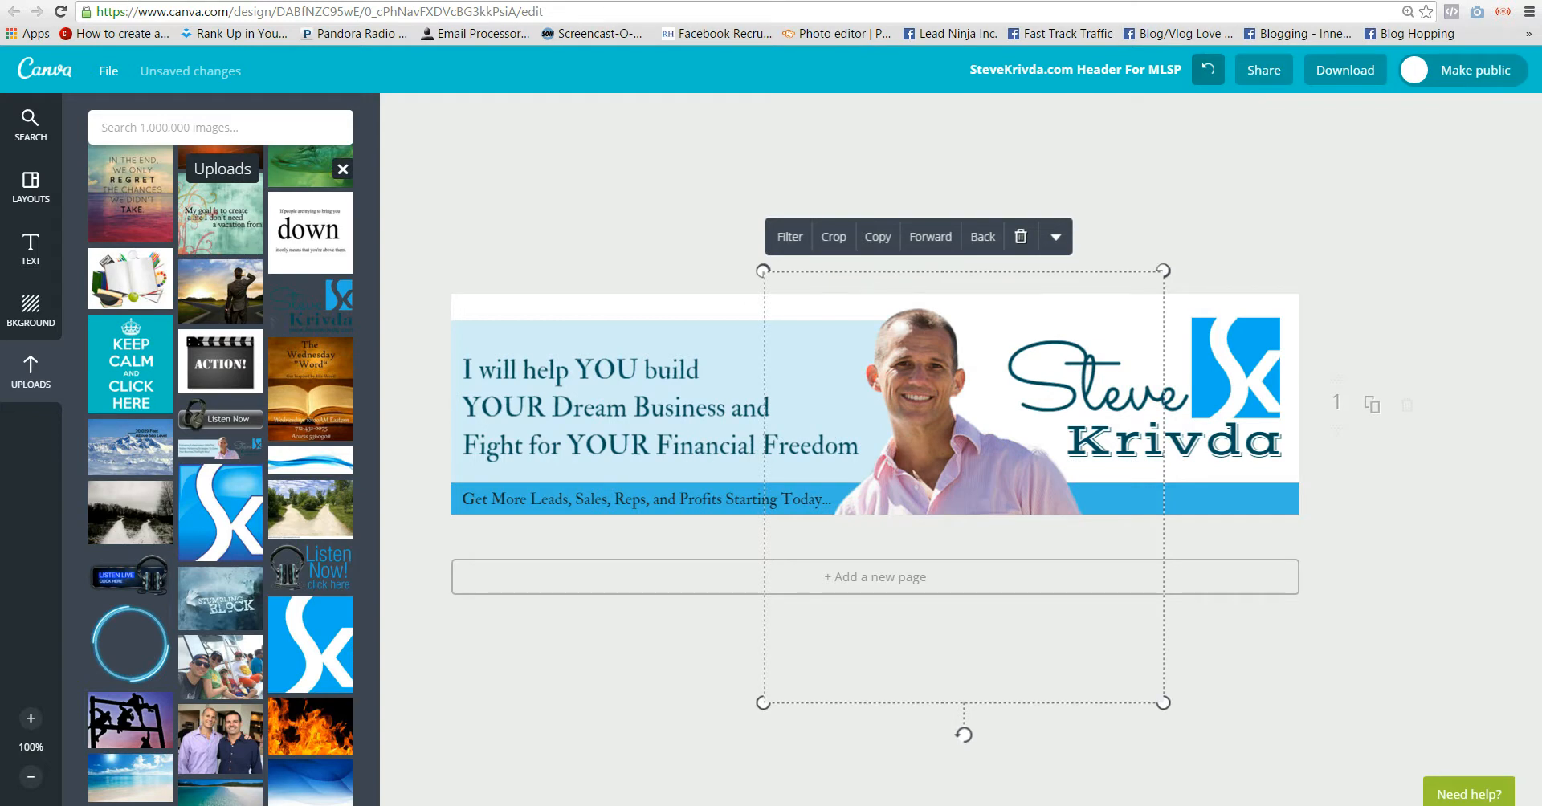
{"action": "key", "text": "Escape"}
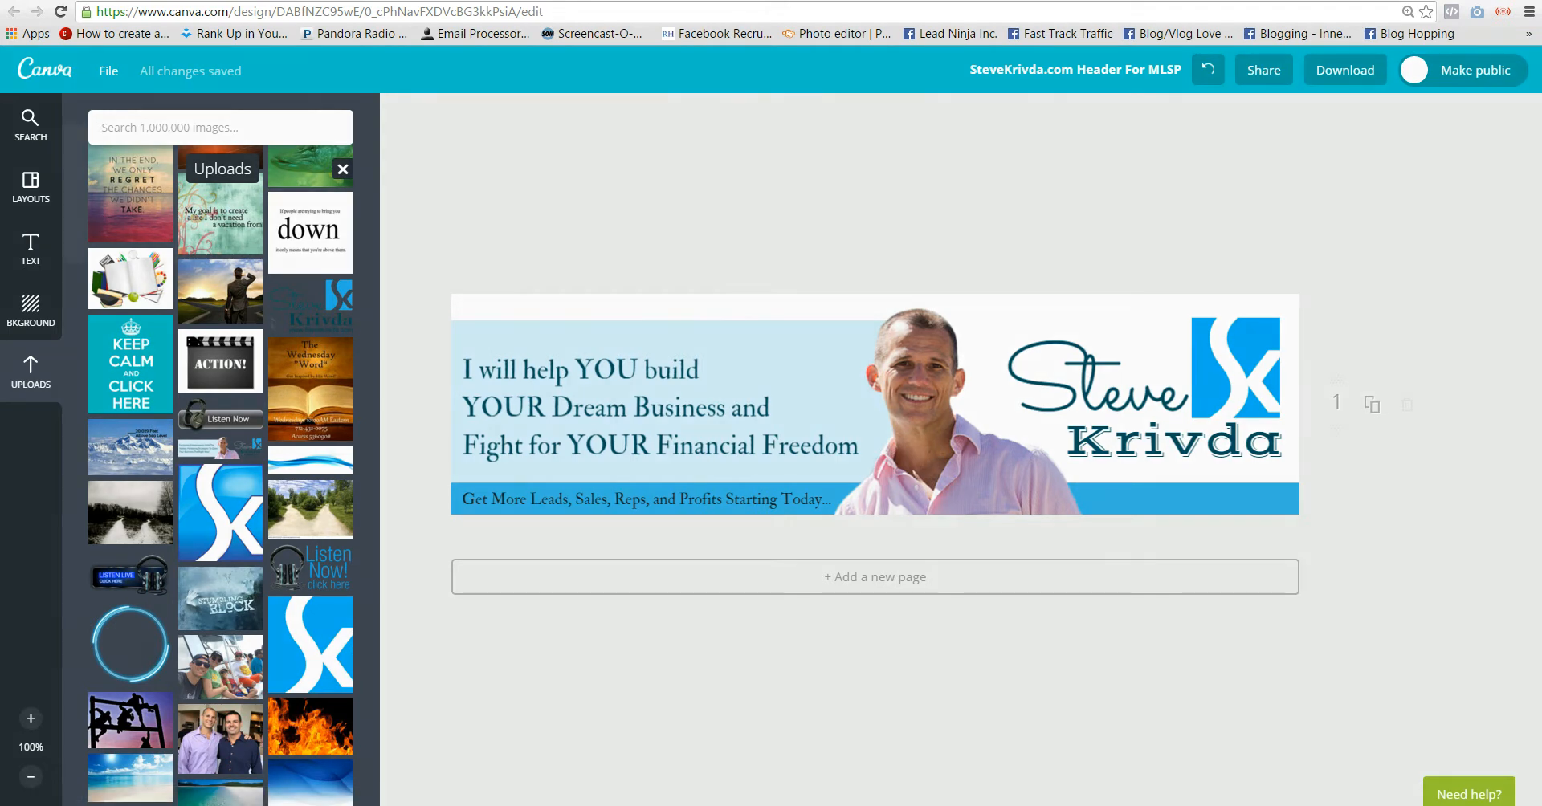
{"action": "left_click", "coordinate": [109, 70]}
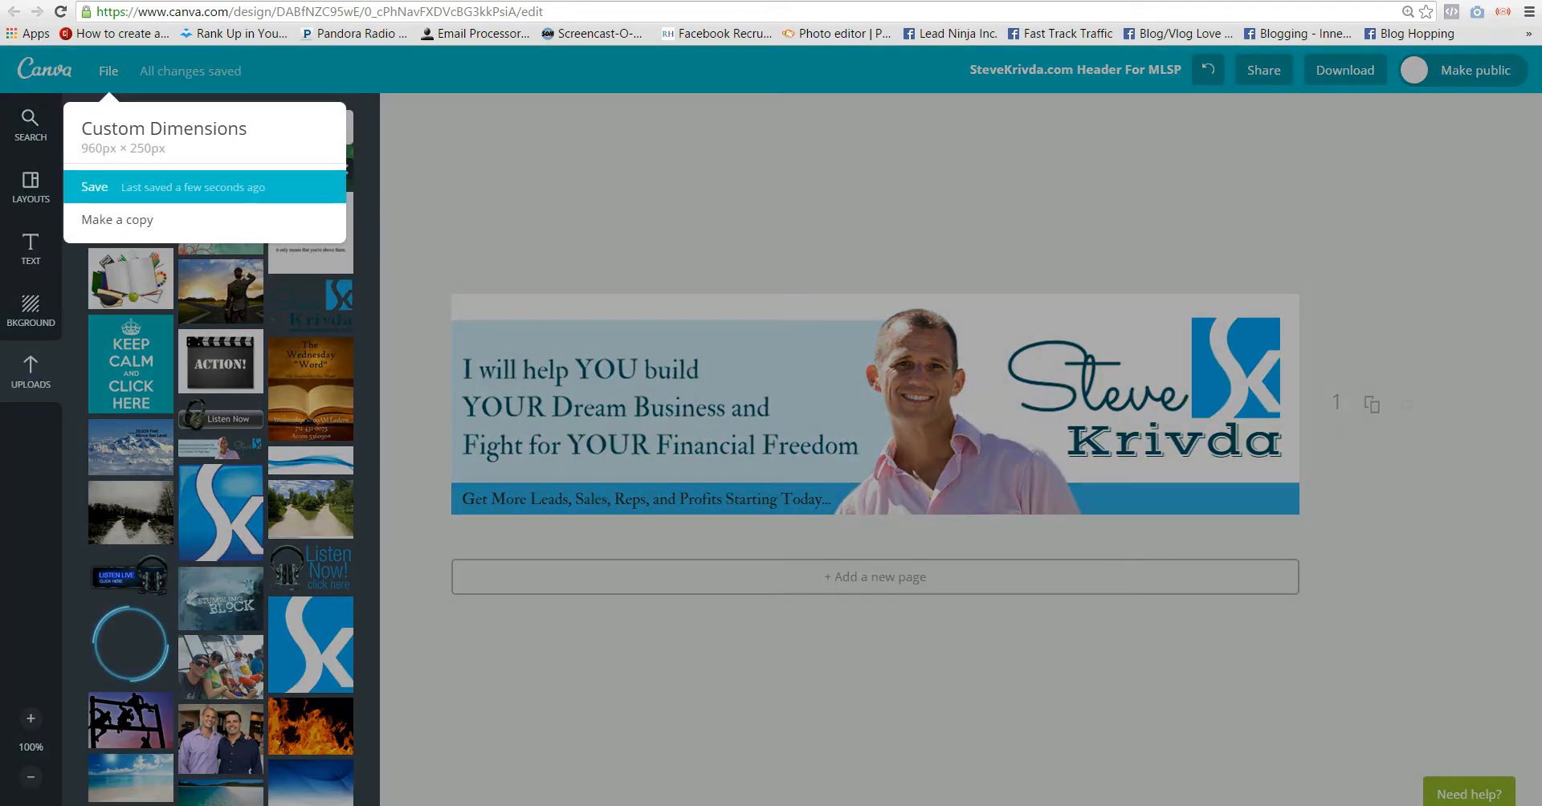
{"action": "key", "text": "Escape"}
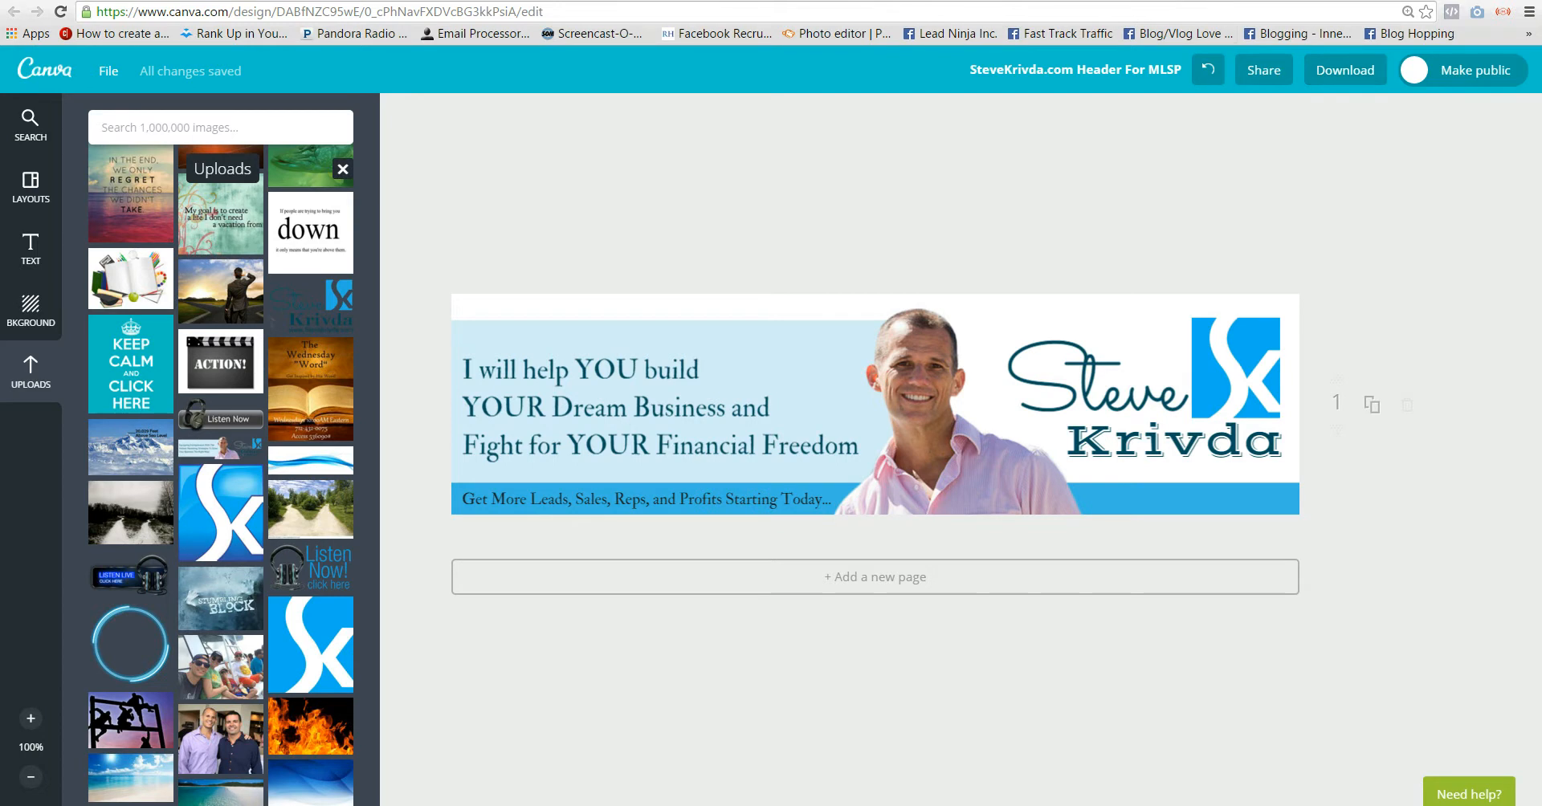
Switch to the WordPress header image customizer, start adding a new header image and check the suggested image dimensions
{"action": "left_click", "coordinate": [791, 0]}
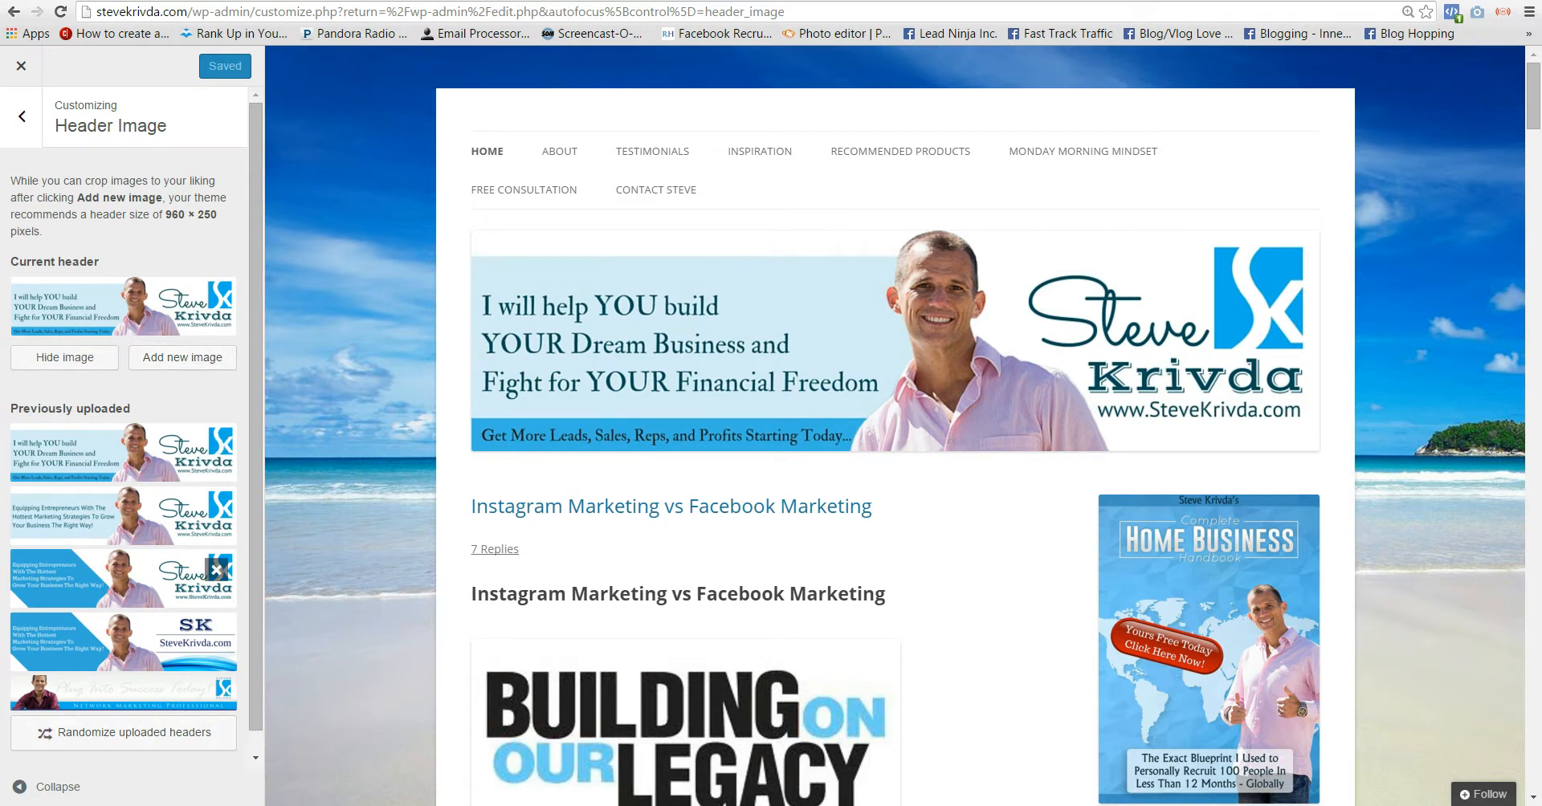
{"action": "left_click", "coordinate": [182, 357]}
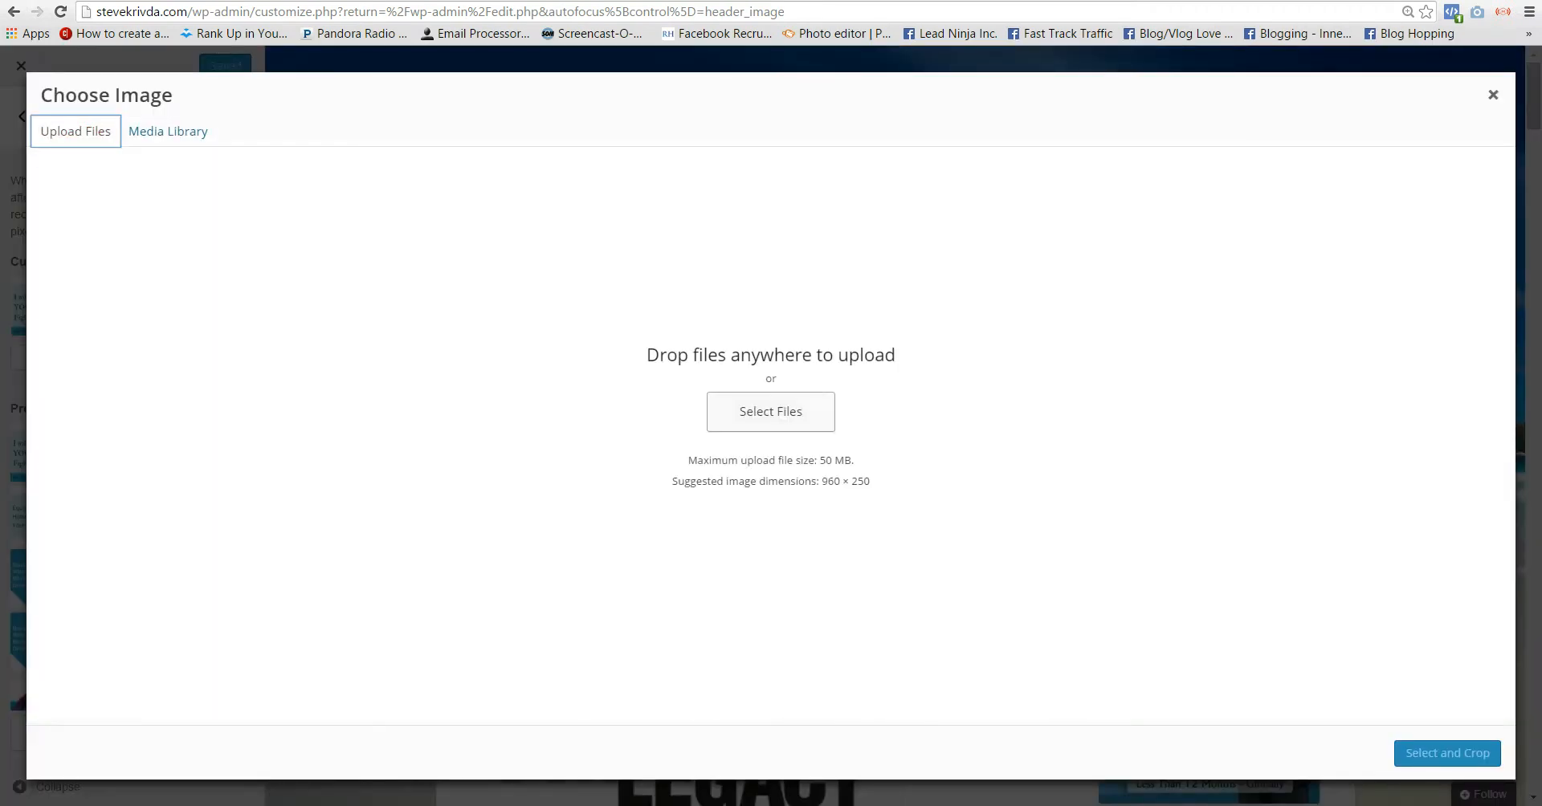
{"action": "left_click_drag", "start_coordinate": [672, 481], "coordinate": [870, 562]}
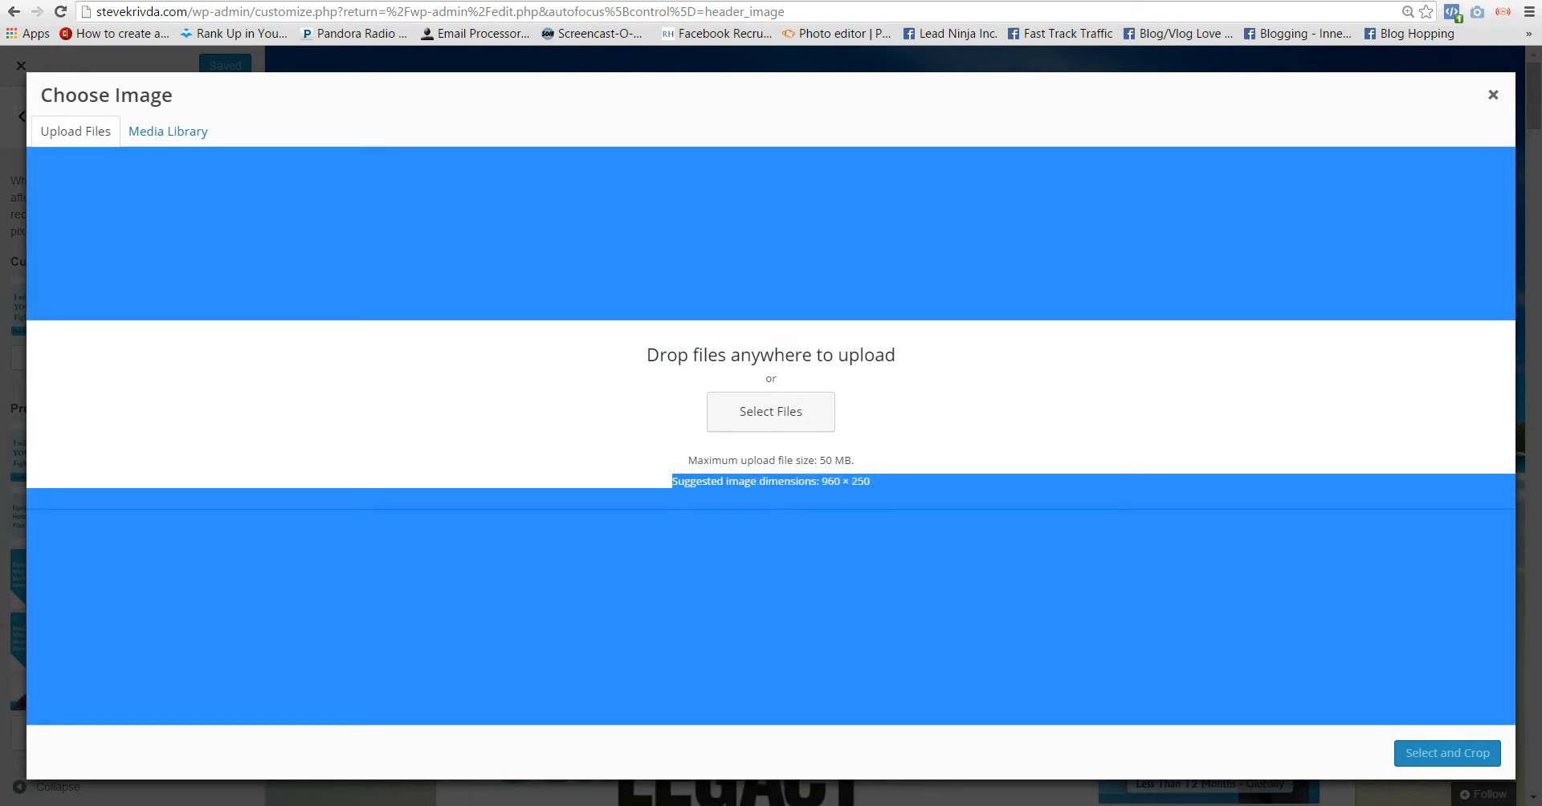
Highlight the suggested image dimensions for the header, clear the highlight and close the image chooser without uploading a file
{"action": "left_click", "coordinate": [891, 534]}
{"action": "left_click_drag", "start_coordinate": [672, 481], "coordinate": [870, 481]}
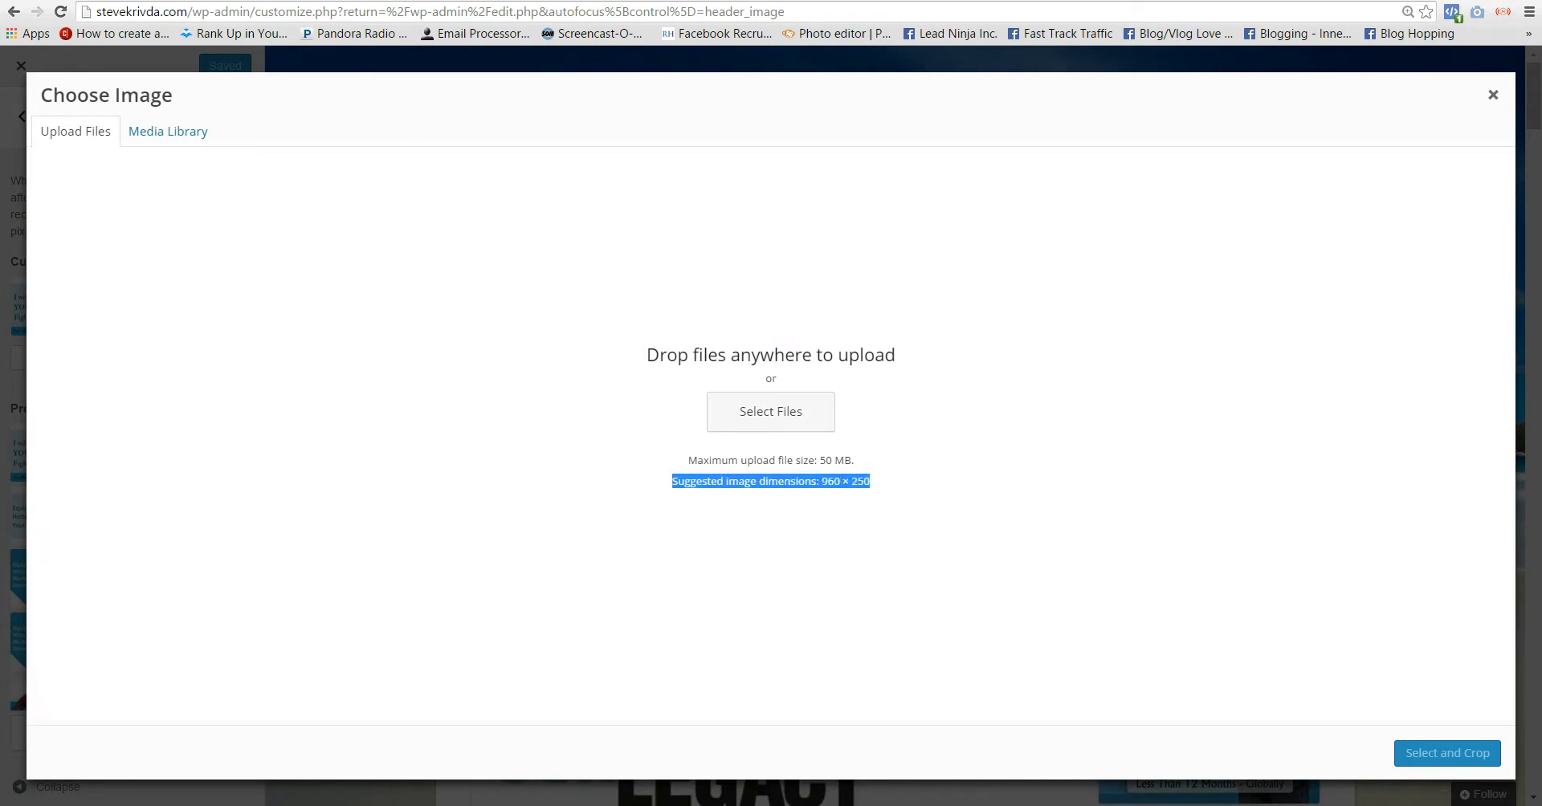
{"action": "left_click", "coordinate": [891, 514]}
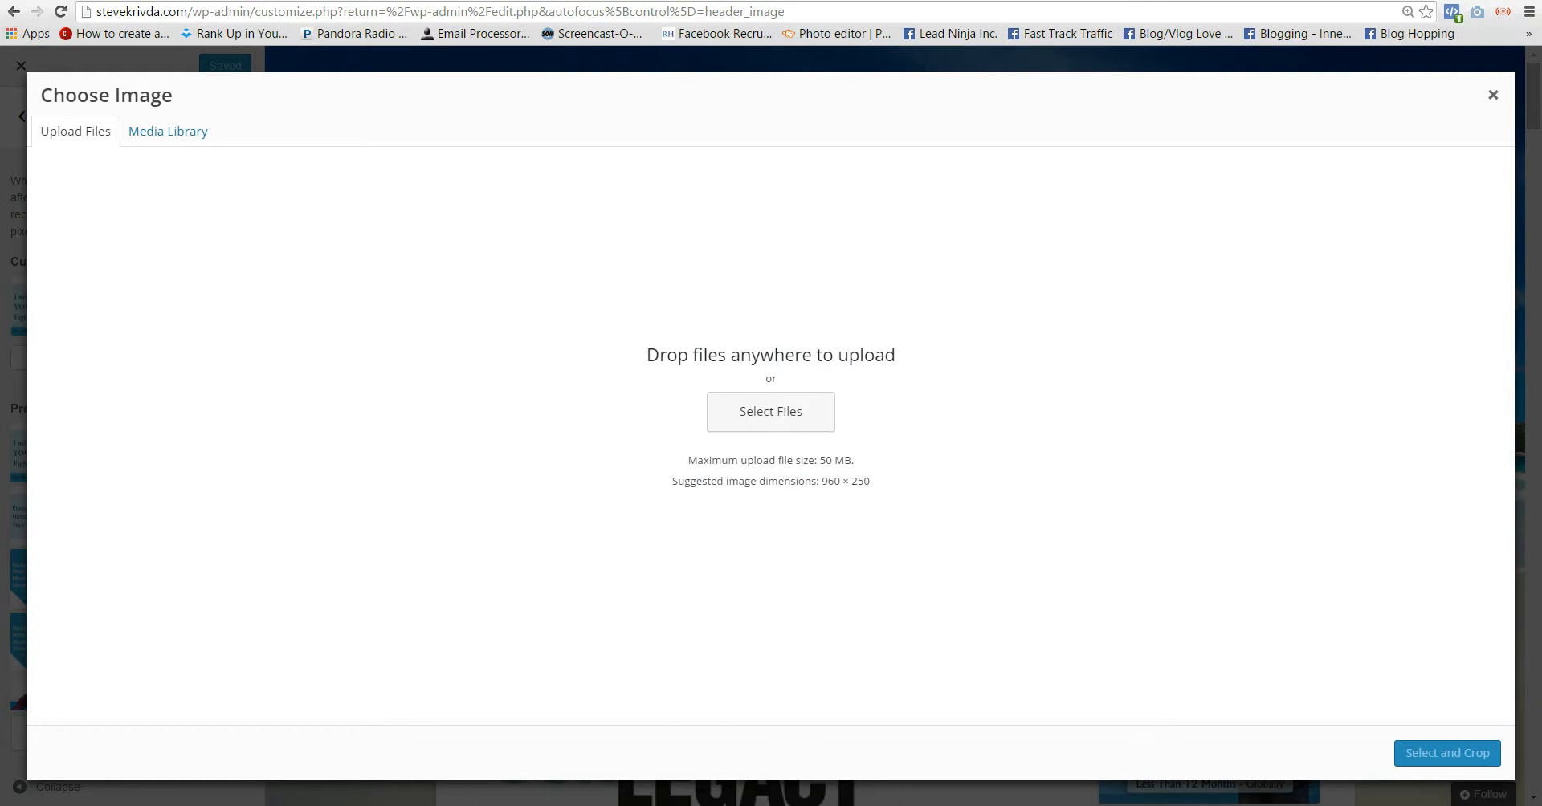
{"action": "left_click", "coordinate": [1493, 95]}
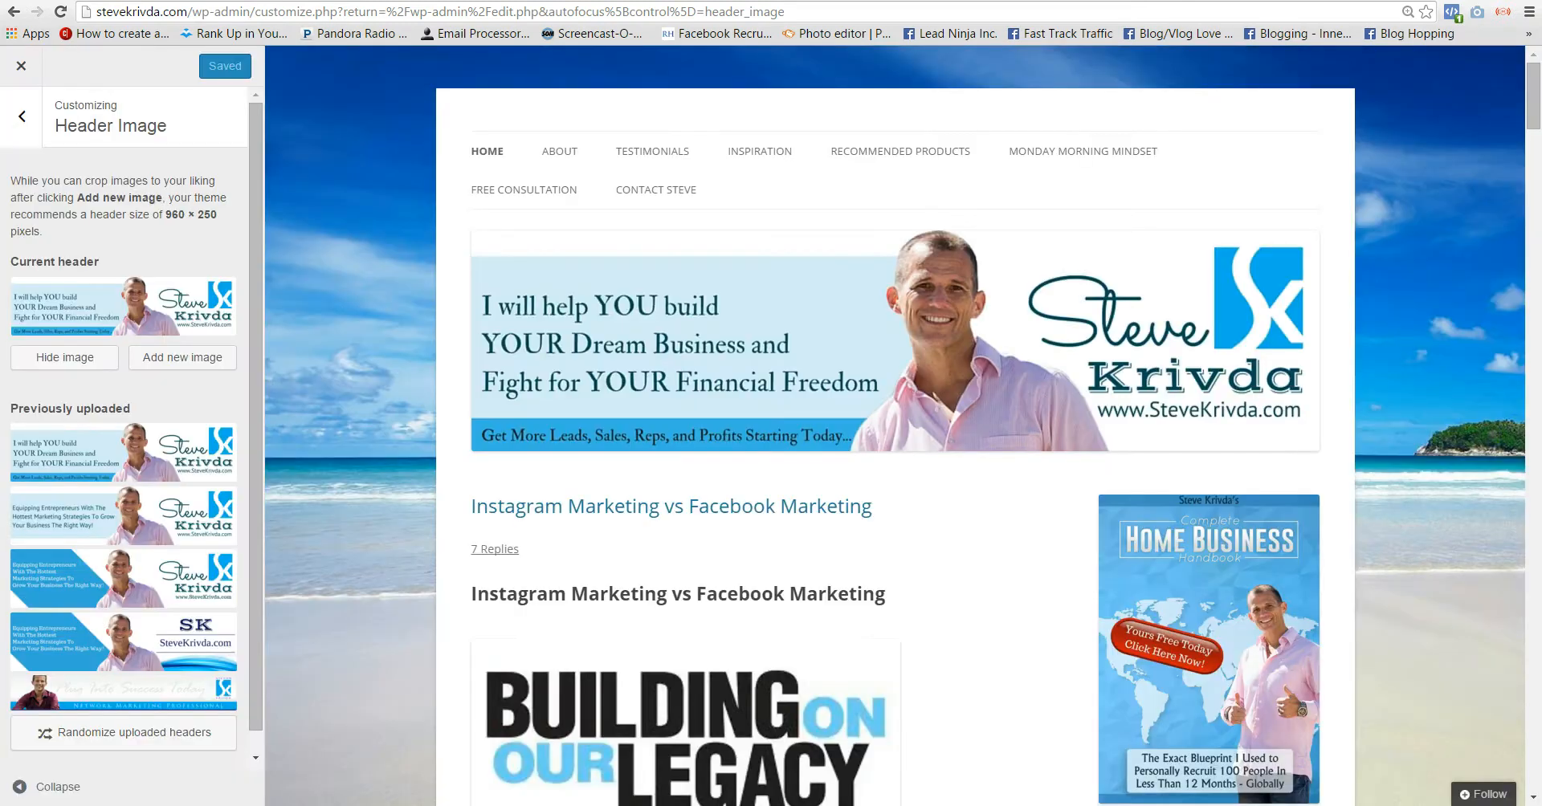
Switch to the existing header design in Canva, inspect the three-line headline's text settings and deselect it without changing anything
{"action": "key", "text": "ctrl+Tab"}
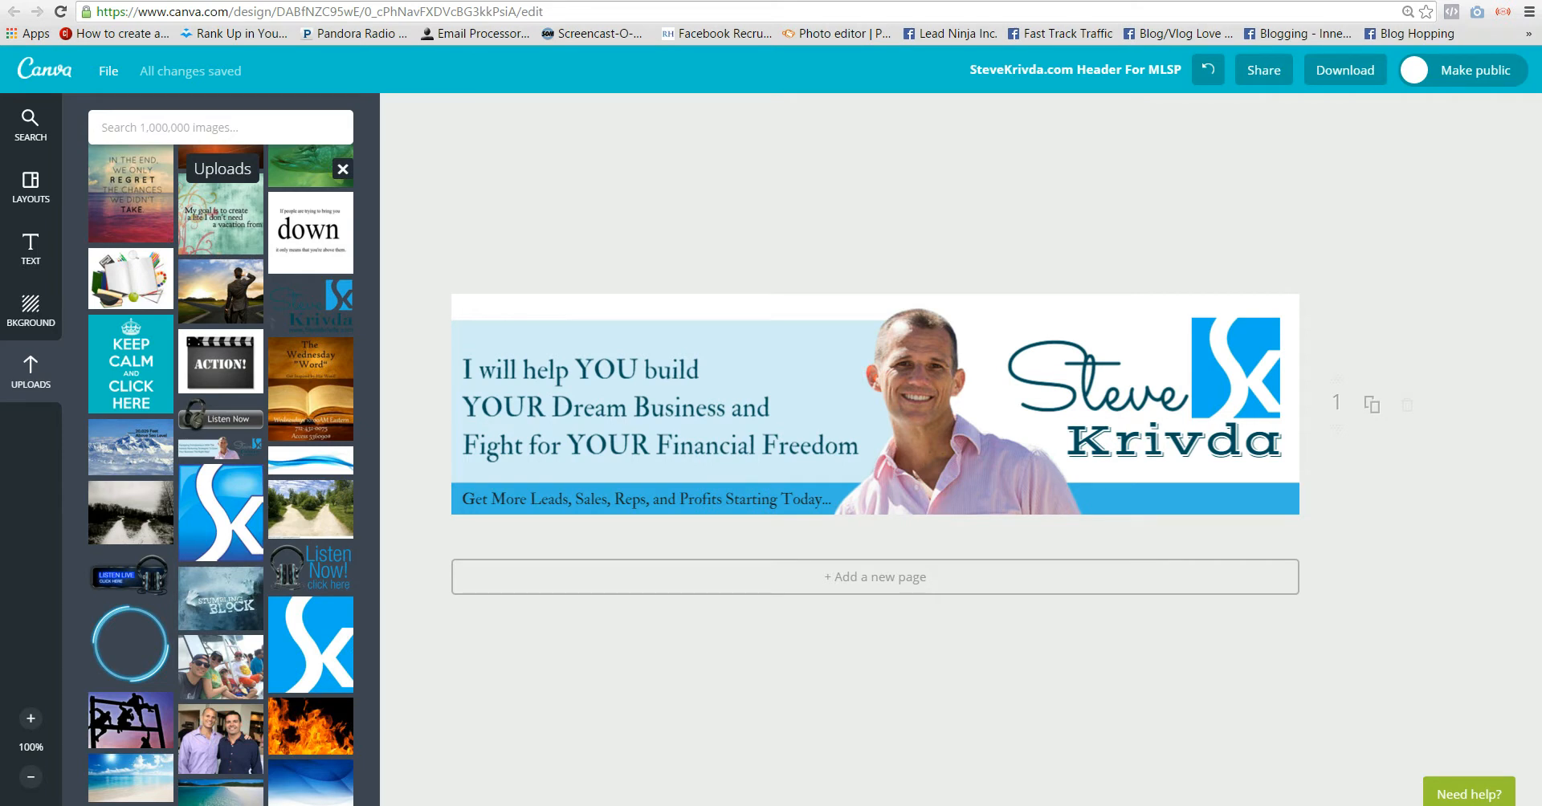
{"action": "left_click", "coordinate": [588, 407]}
{"action": "double_click", "coordinate": [589, 408]}
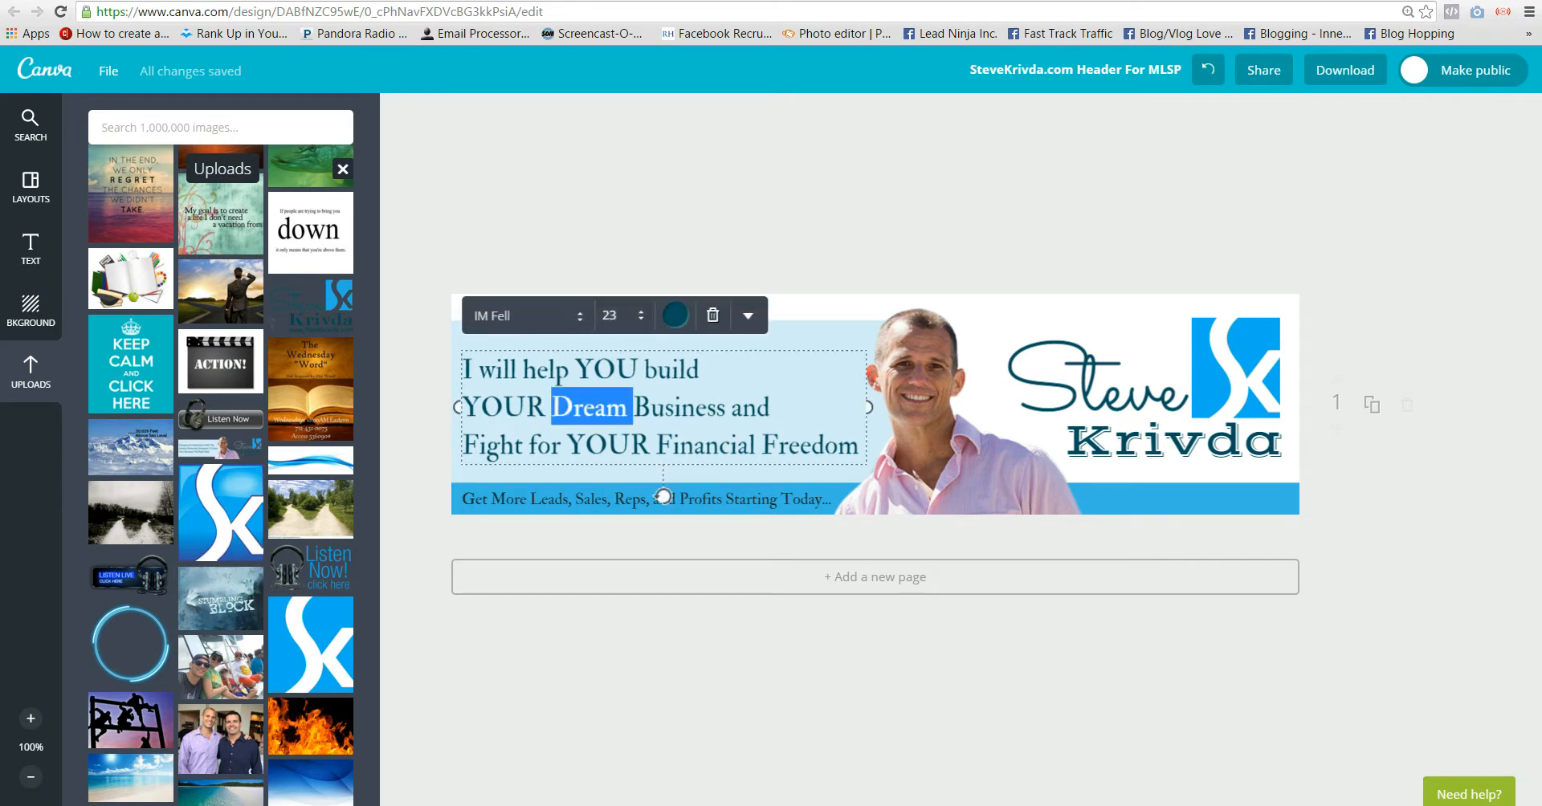
{"action": "key", "text": "ctrl+a"}
{"action": "key", "text": "Escape"}
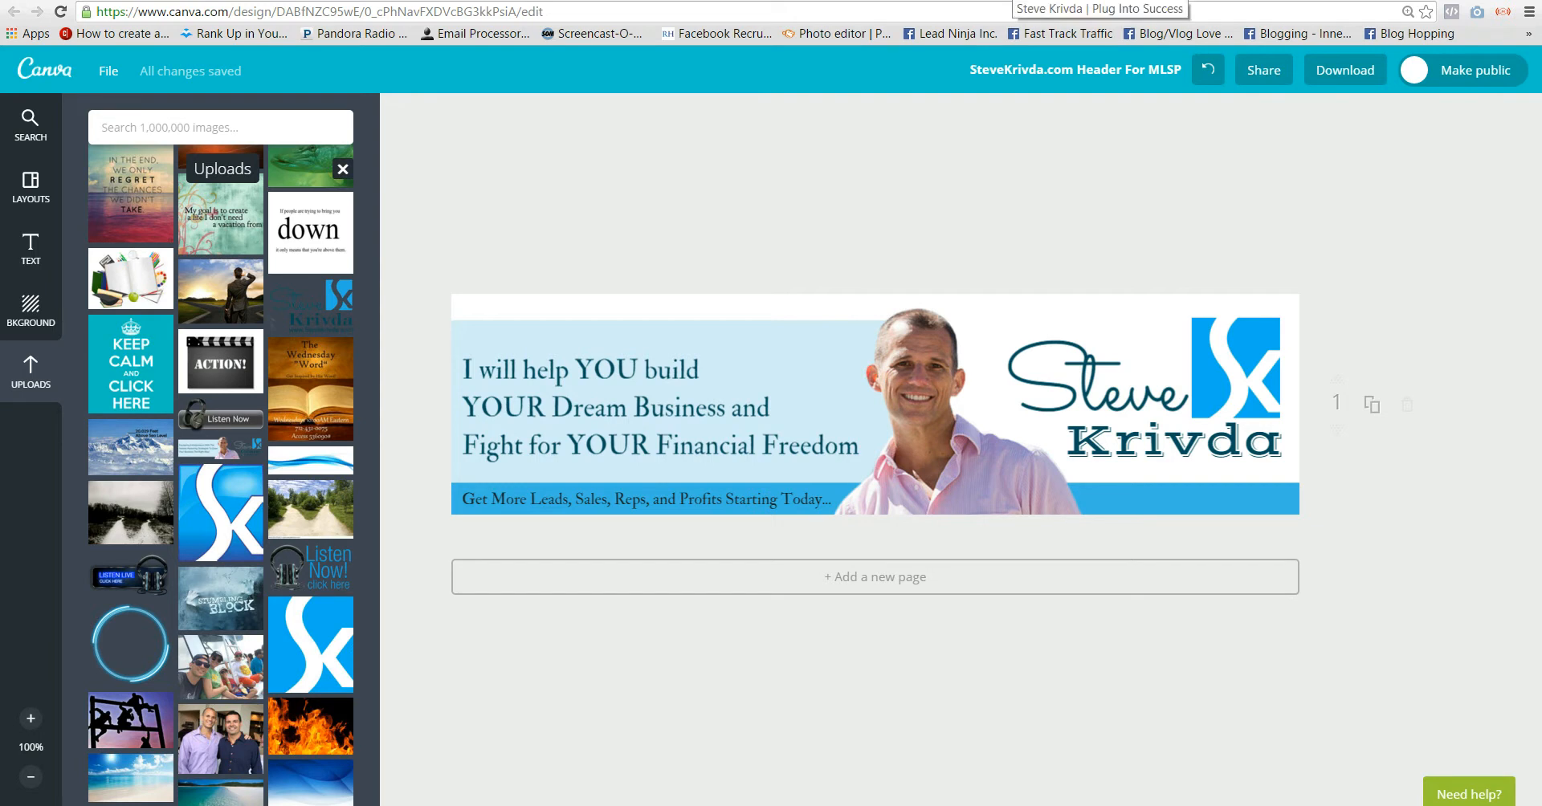
Switch to the live blog's home page and examine how the header image fits above the posts
{"action": "left_click", "coordinate": [1013, 0]}
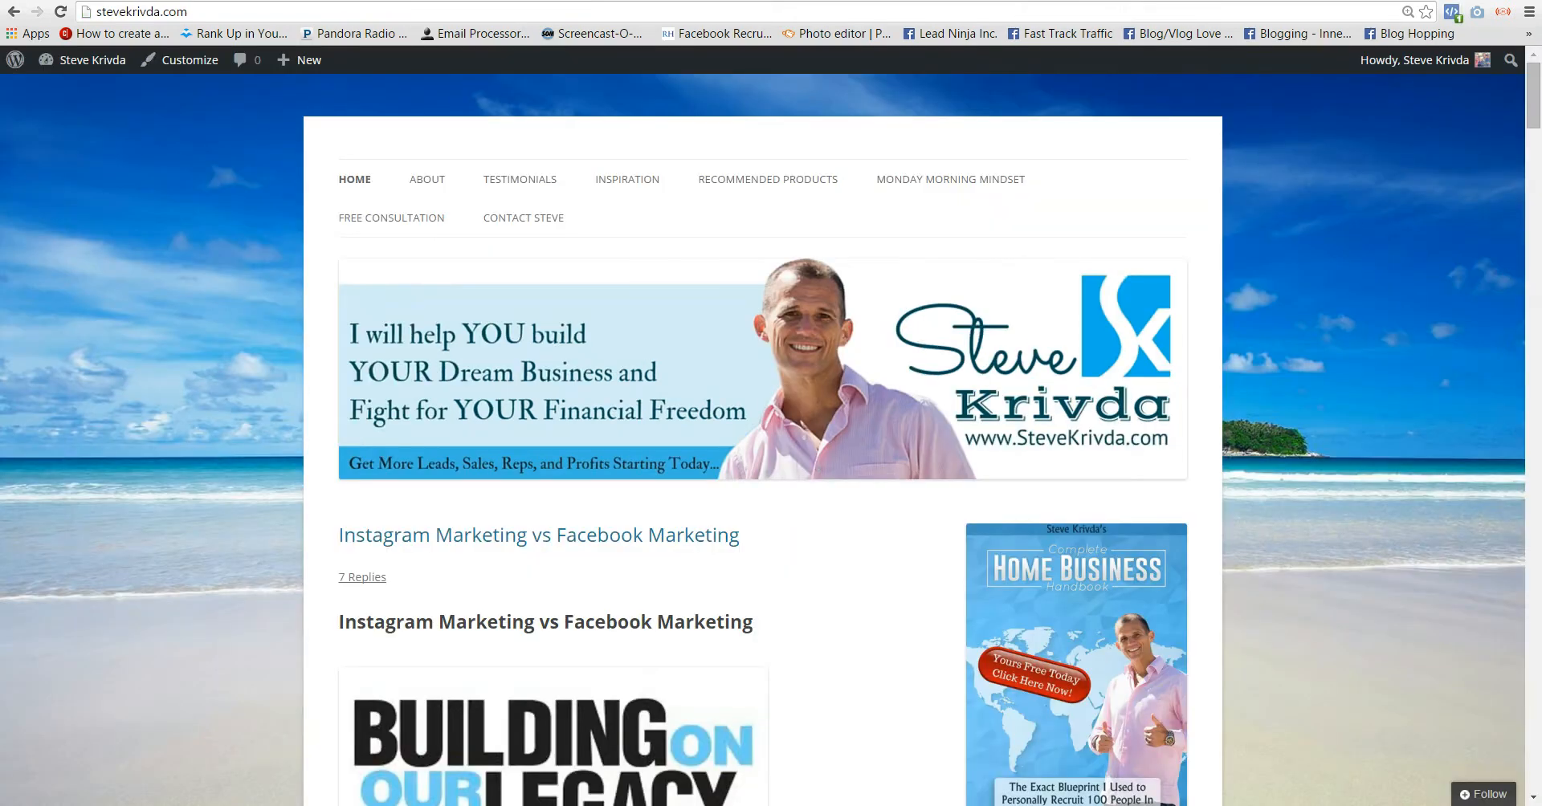
{"action": "scroll", "coordinate": [763, 442], "scroll_direction": "down", "scroll_amount": 3}
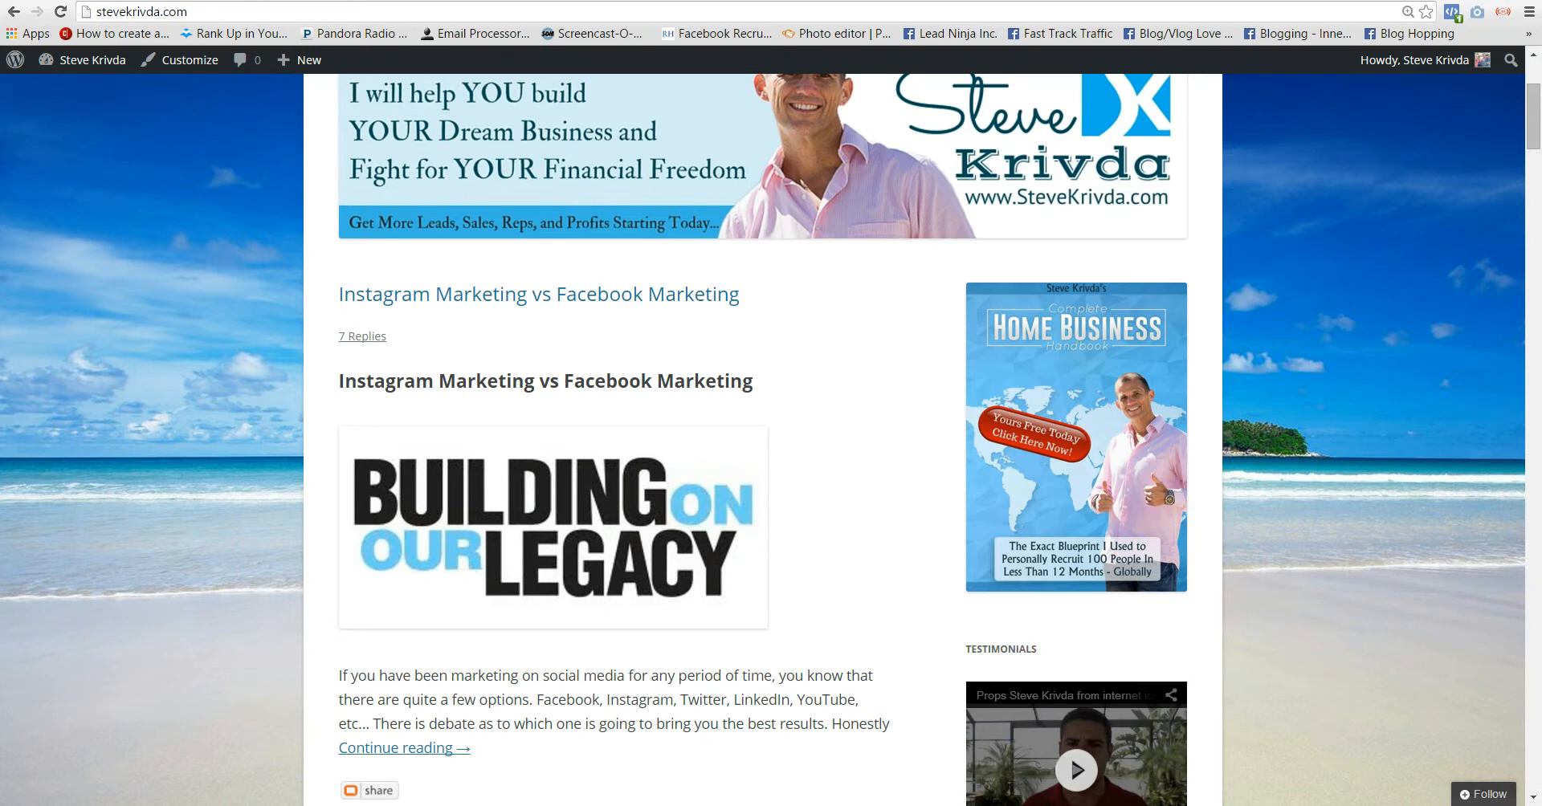
{"action": "scroll", "coordinate": [763, 442], "scroll_direction": "up", "scroll_amount": 3}
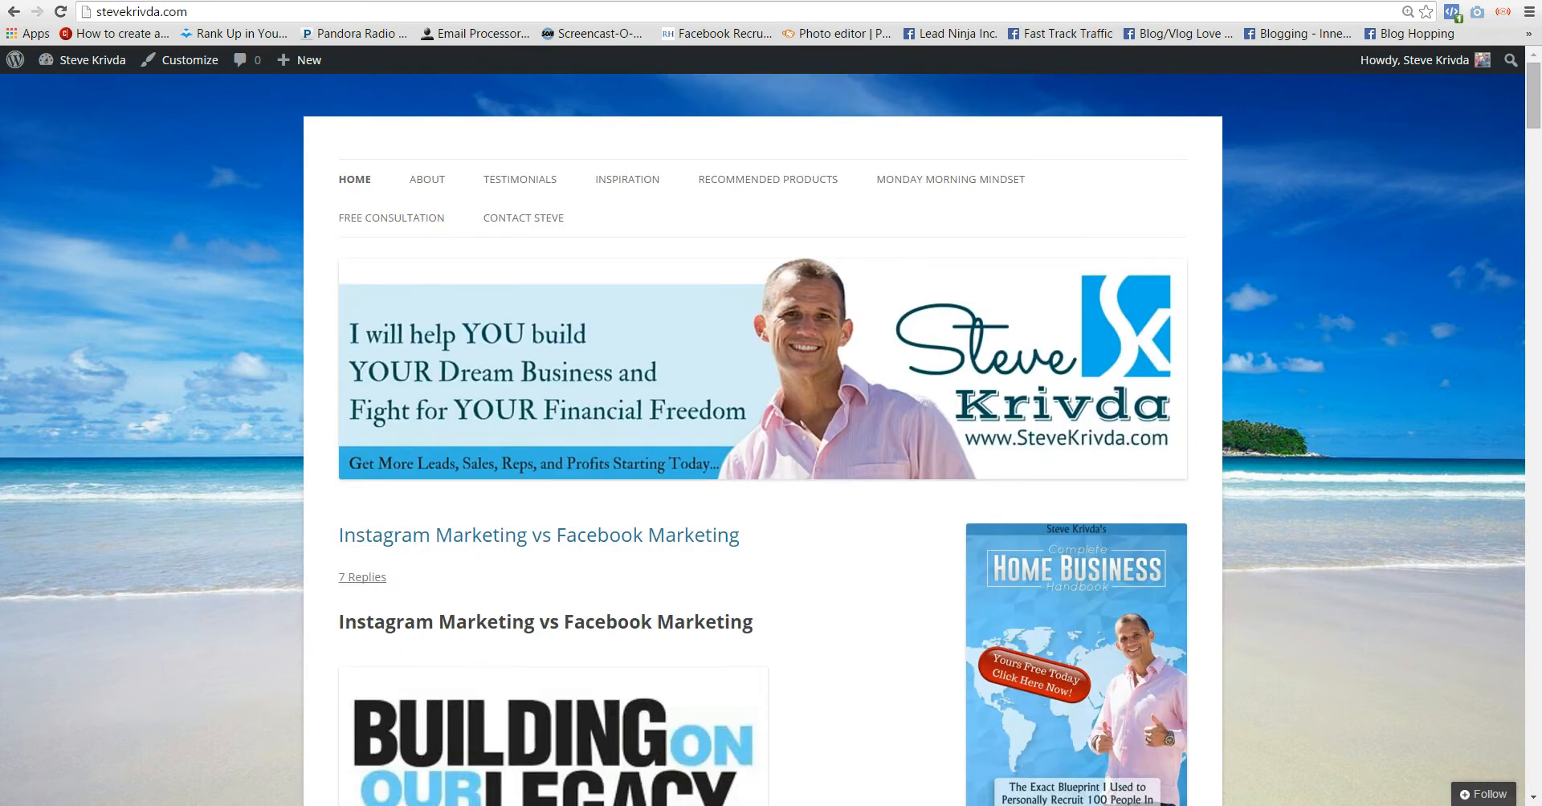